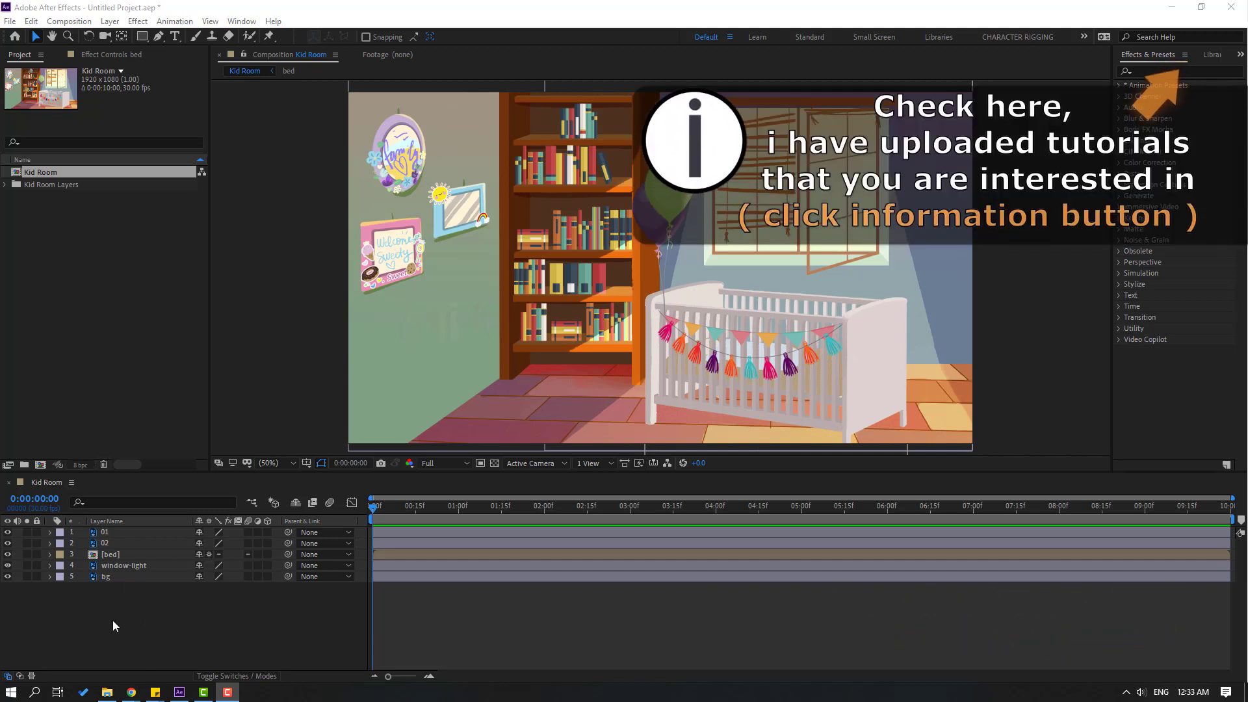
Lock the bg layer in the Kid Room composition after toggling its visibility off and back on.
{"action": "left_click", "coordinate": [103, 577]}
{"action": "left_click", "coordinate": [7, 577]}
{"action": "left_click", "coordinate": [7, 577]}
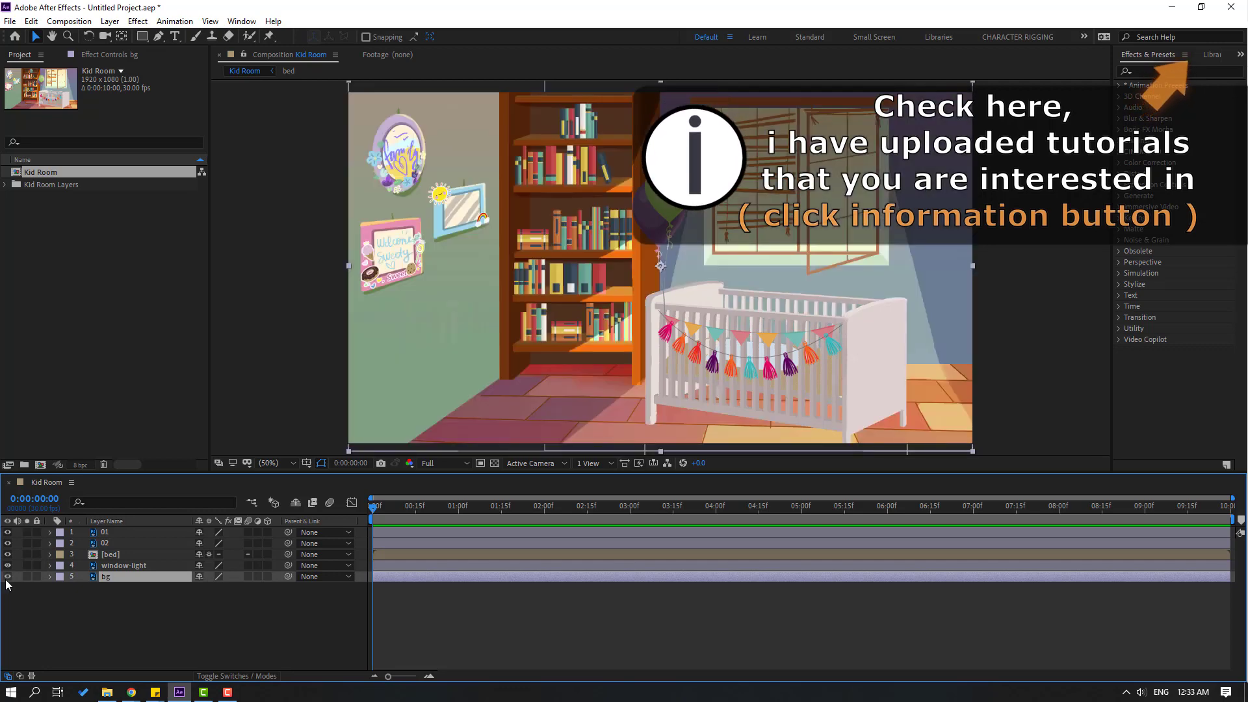
{"action": "left_click", "coordinate": [36, 577]}
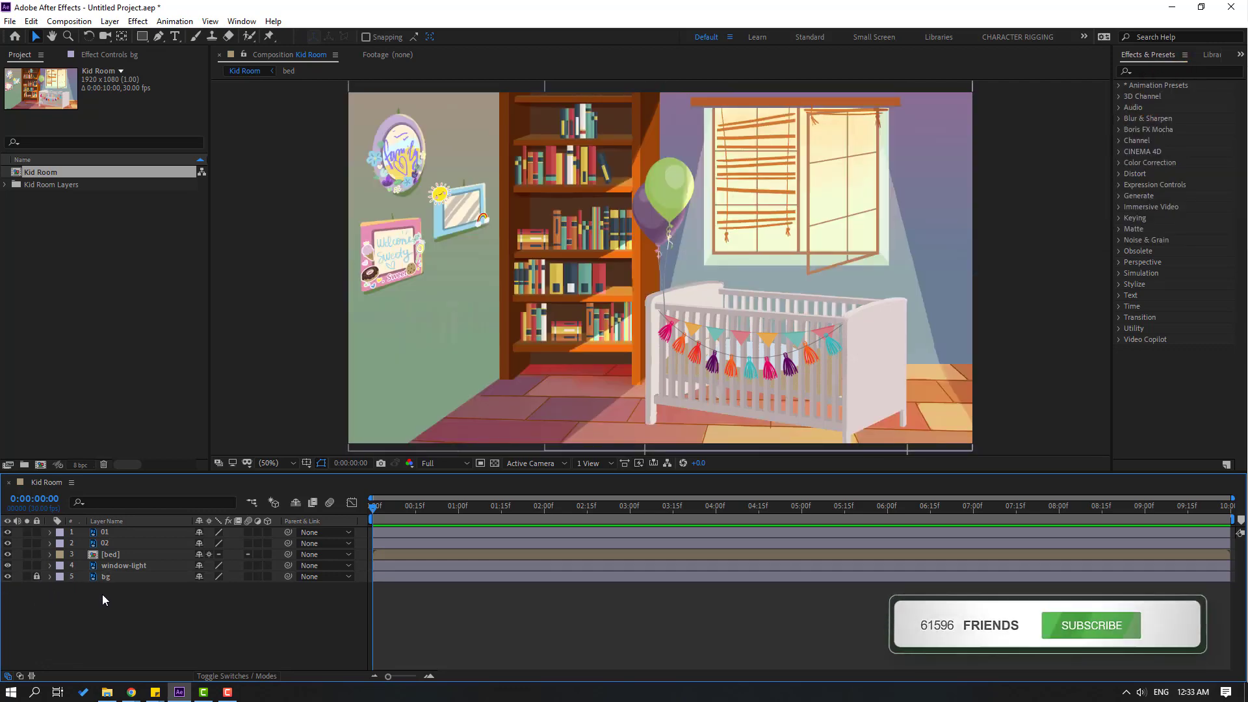
Open the bed precomposition and solo layer 01, the turquoise tassel at the far end of the garland.
{"action": "double_click", "coordinate": [107, 556]}
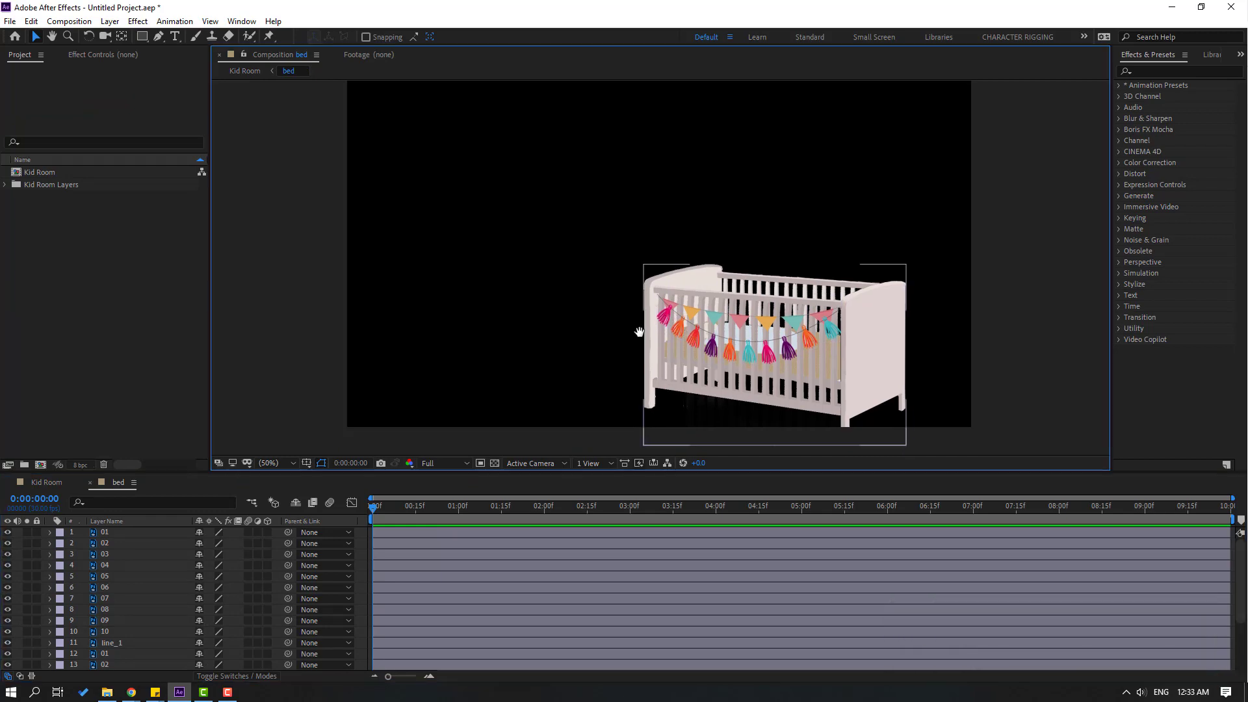
{"action": "scroll", "coordinate": [762, 334], "scroll_direction": "up", "scroll_amount": 5}
{"action": "scroll", "coordinate": [479, 309], "scroll_direction": "down", "scroll_amount": 2}
{"action": "left_click", "coordinate": [1006, 240]}
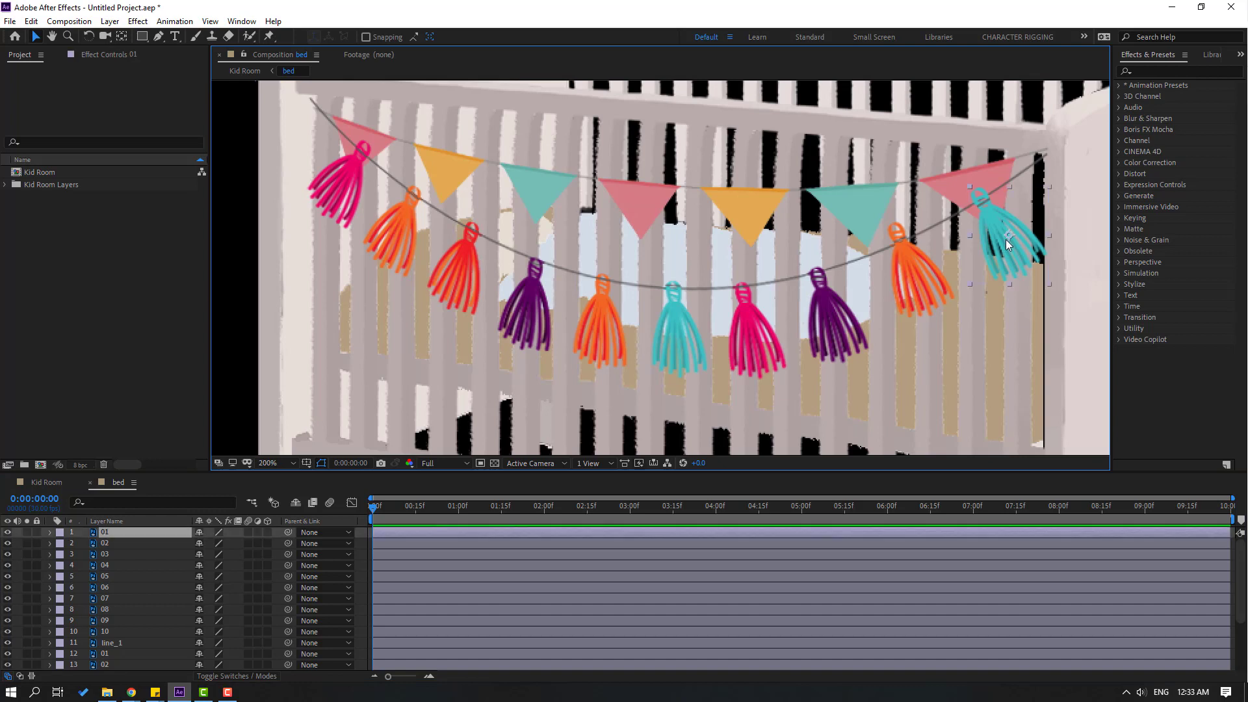
{"action": "left_click", "coordinate": [27, 533]}
{"action": "left_click_drag", "start_coordinate": [911, 265], "coordinate": [688, 332]}
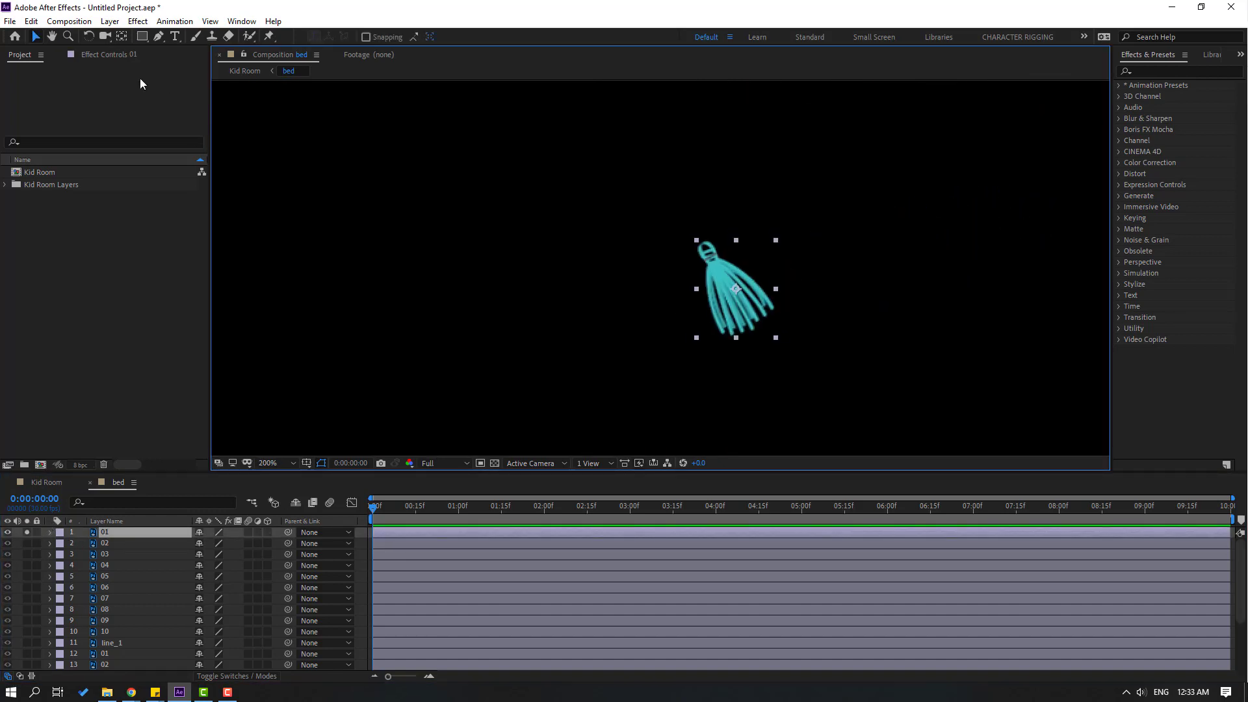
Move the anchor point of tassel layer 01 from its centre up to its knot, and turn off solo.
{"action": "left_click", "coordinate": [121, 37]}
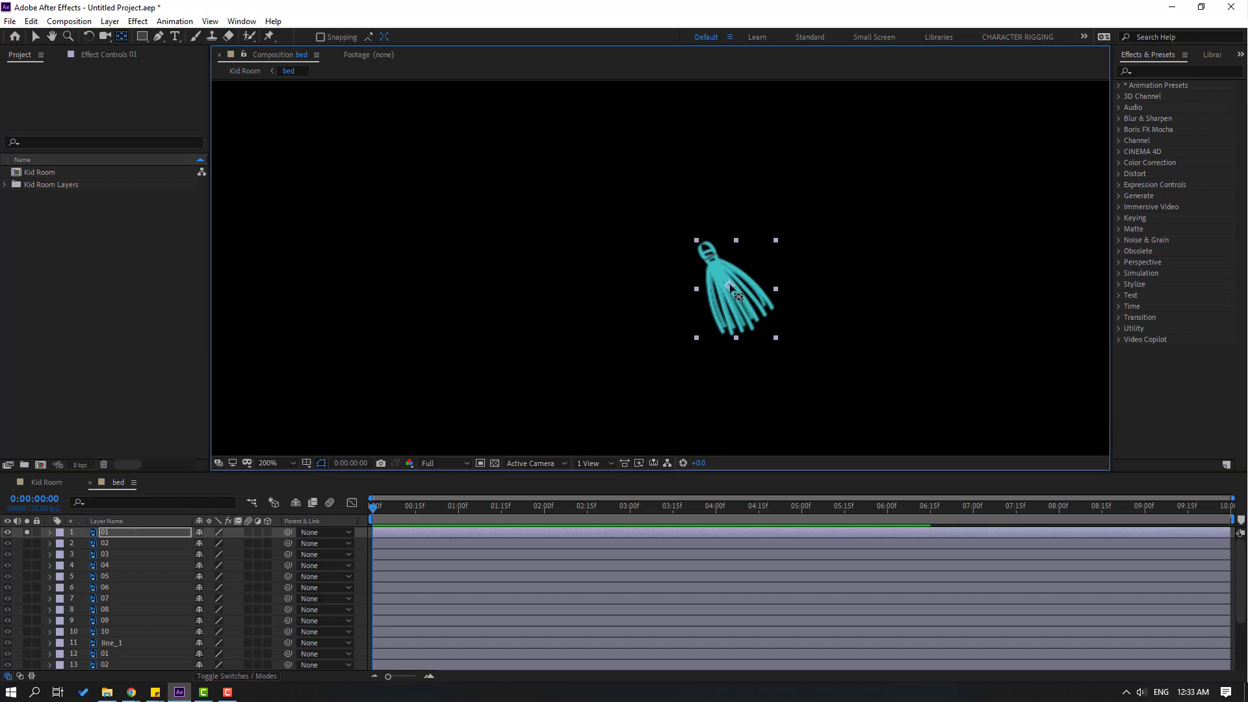
{"action": "left_click_drag", "start_coordinate": [729, 283], "coordinate": [713, 259]}
{"action": "left_click", "coordinate": [36, 37]}
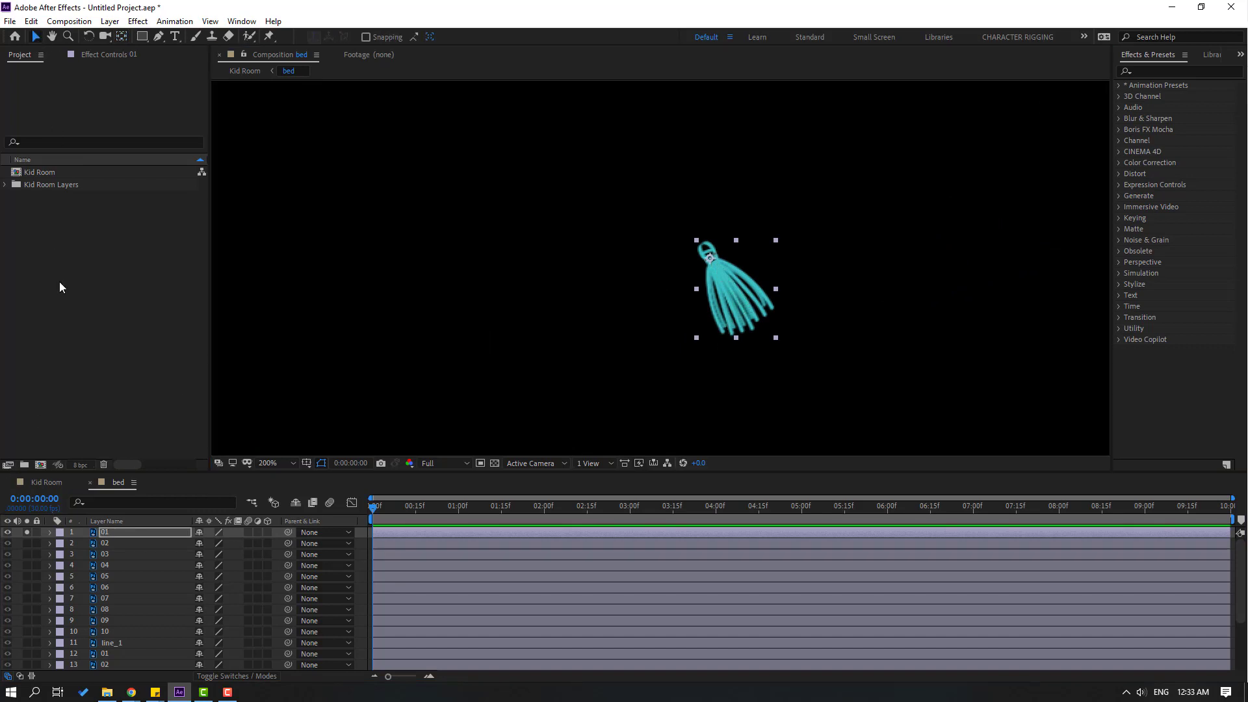
{"action": "left_click", "coordinate": [27, 533]}
{"action": "key", "text": "period"}
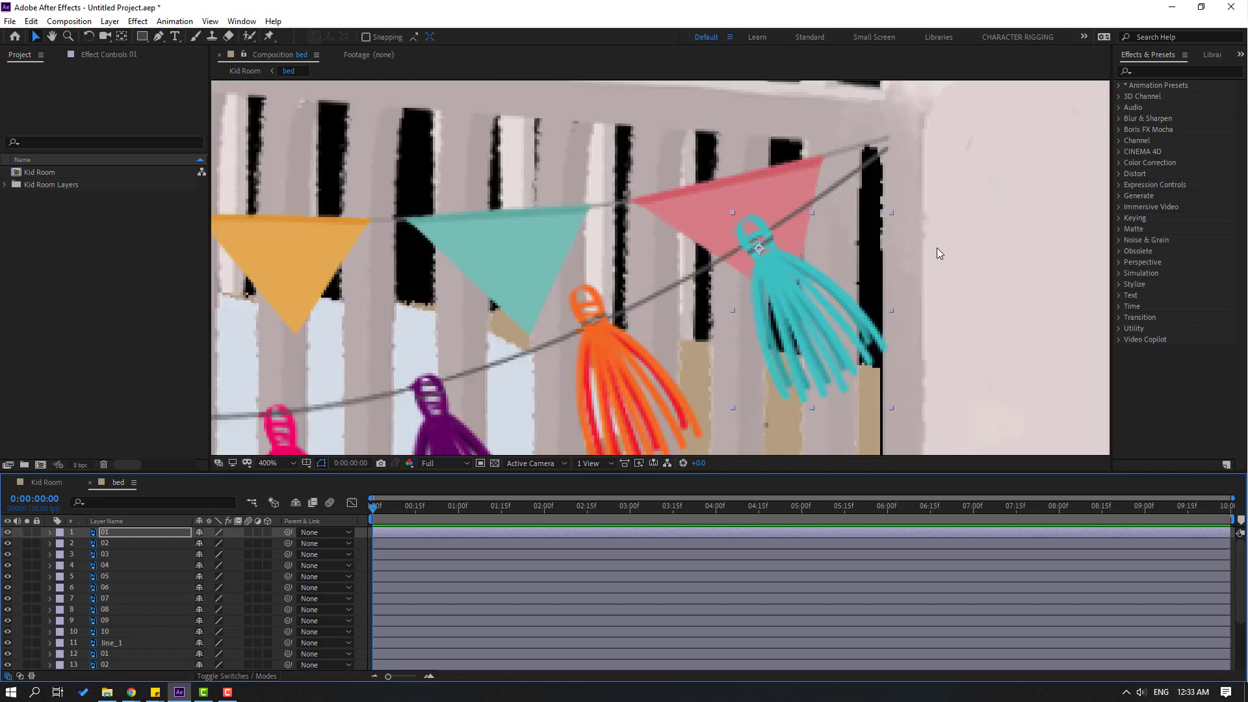
Refine tassel layer 01's anchor point so it sits on the loop where the tassel hangs from the string.
{"action": "left_click", "coordinate": [123, 37]}
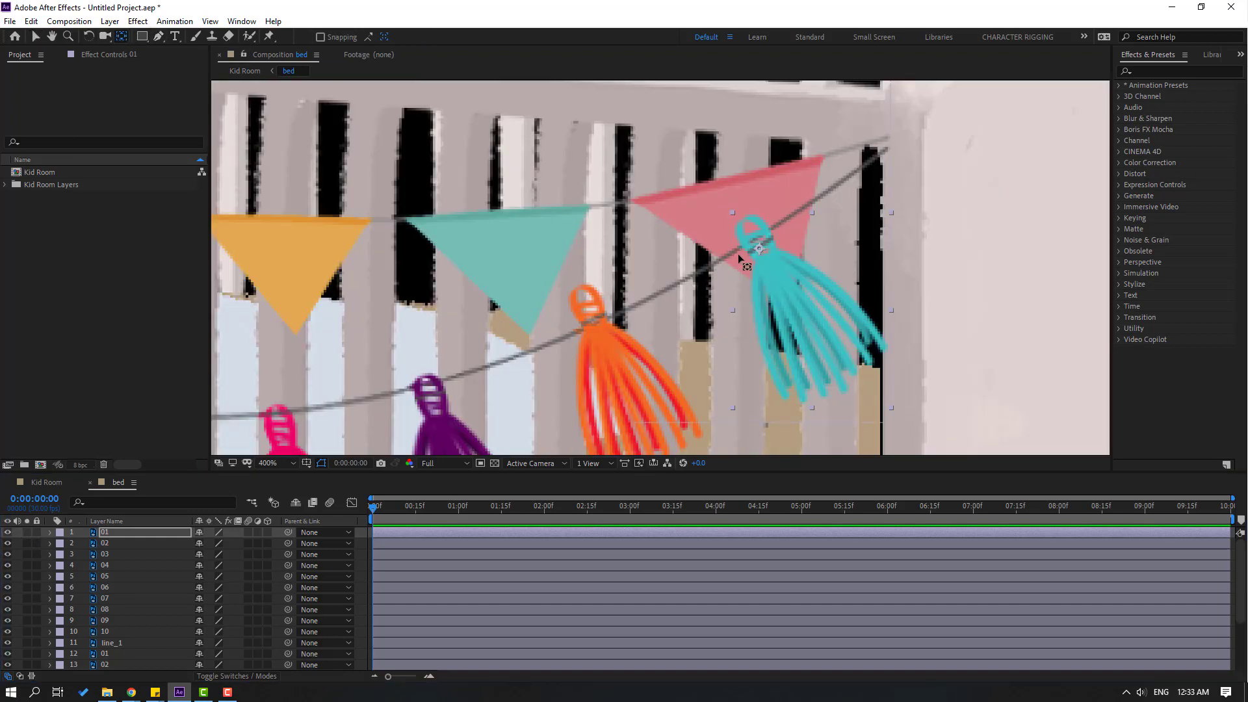
{"action": "mouse_move", "coordinate": [759, 255]}
{"action": "left_mouse_down"}
{"action": "mouse_move", "coordinate": [758, 241]}
{"action": "mouse_move", "coordinate": [774, 261]}
{"action": "left_mouse_up"}
{"action": "left_click", "coordinate": [36, 36]}
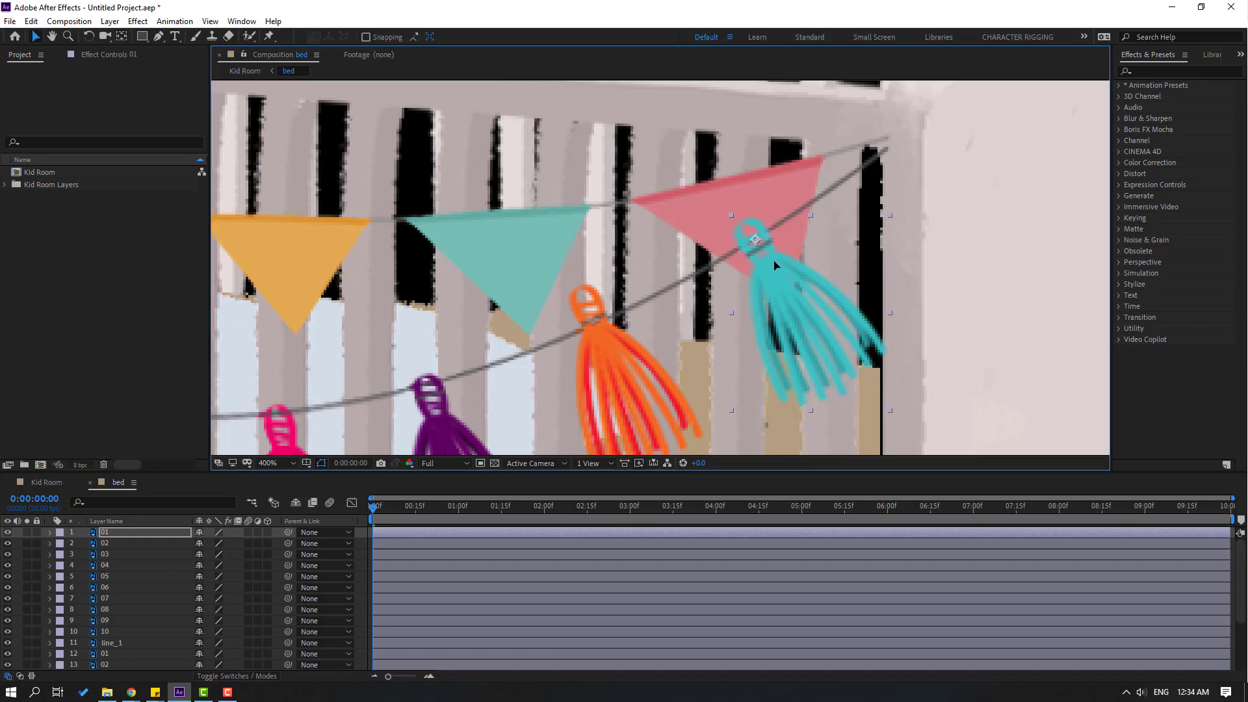
{"action": "scroll", "coordinate": [790, 260], "scroll_direction": "down", "scroll_amount": 2}
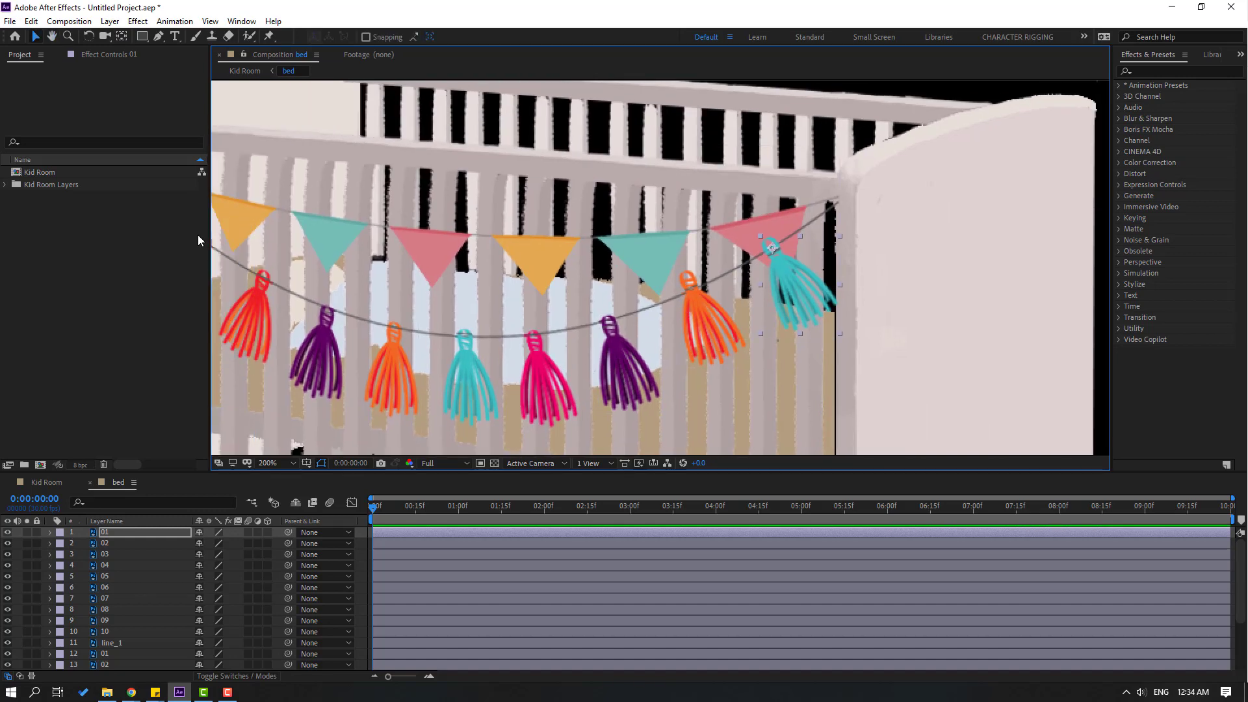
Move the anchor points of the remaining tassel layers, 02 to 10, to where each tassel hangs on the string.
{"action": "scroll", "coordinate": [688, 349], "scroll_direction": "up", "scroll_amount": 2}
{"action": "left_click", "coordinate": [602, 228]}
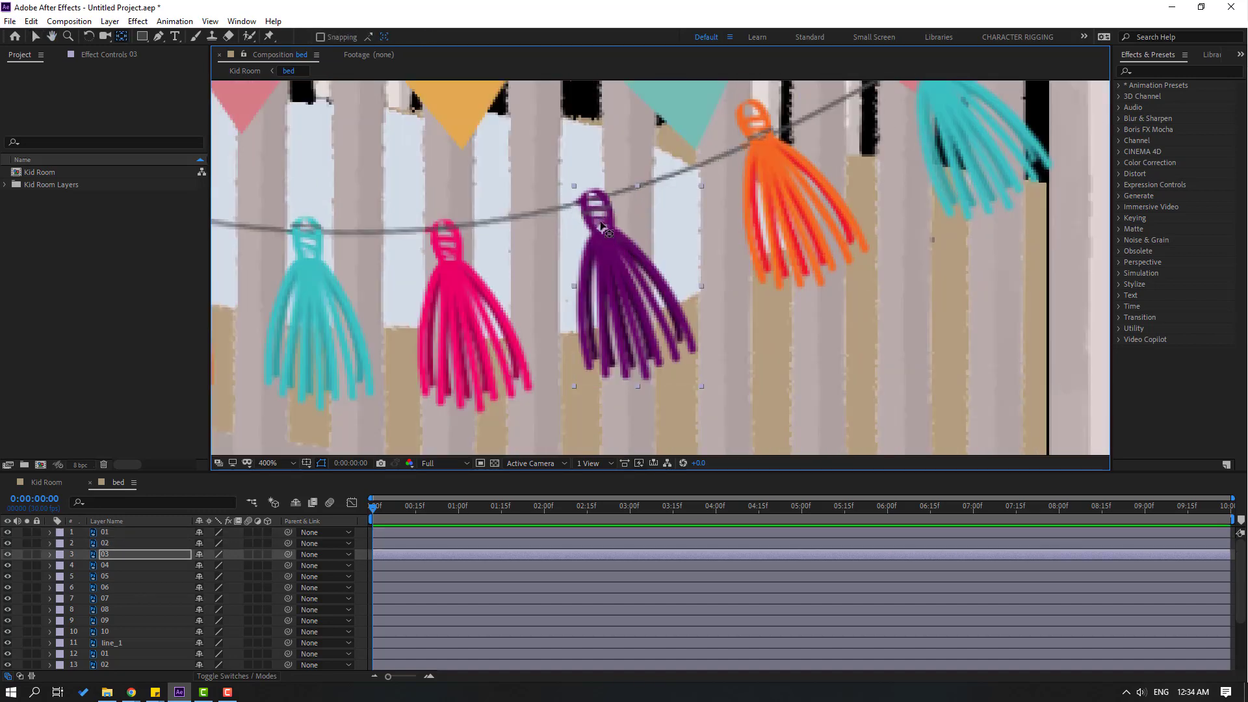
{"action": "key", "text": "ctrl+Down"}
{"action": "key", "text": "ctrl+Down"}
{"action": "key", "text": "ctrl+Down"}
{"action": "key", "text": "ctrl+Down"}
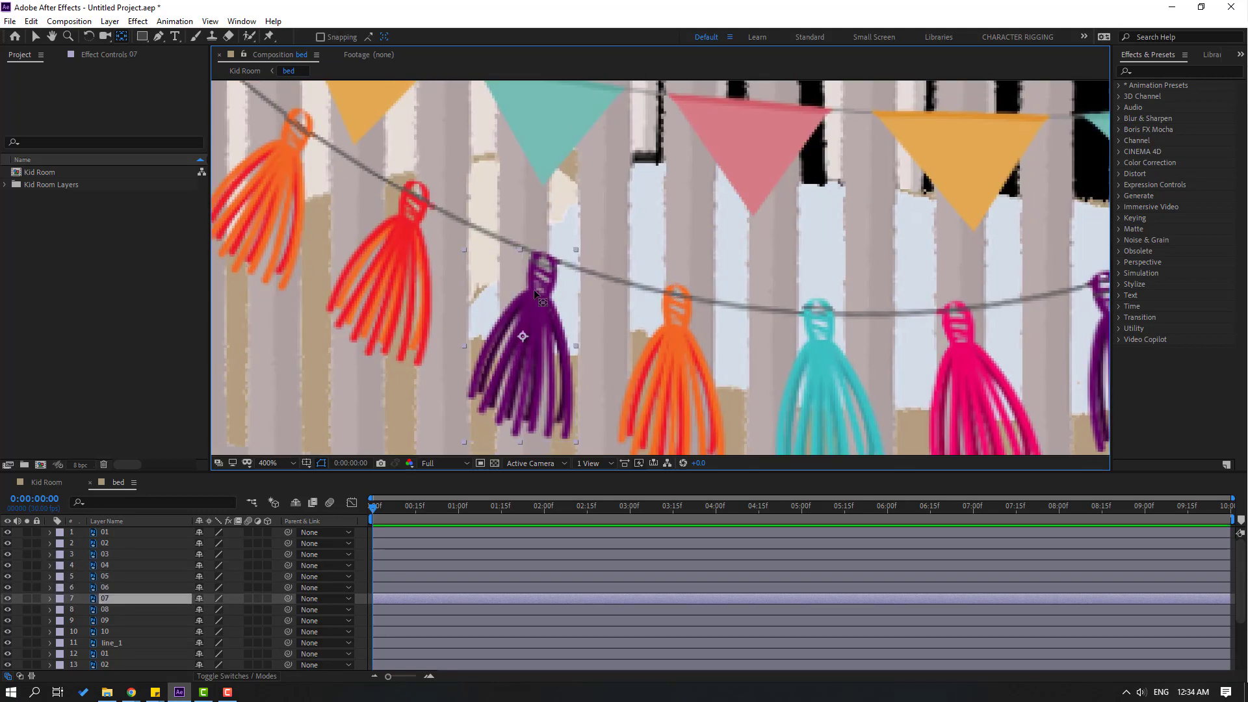
{"action": "key", "text": "ctrl+Down"}
{"action": "key", "text": "ctrl+Down"}
{"action": "key", "text": "ctrl+Down"}
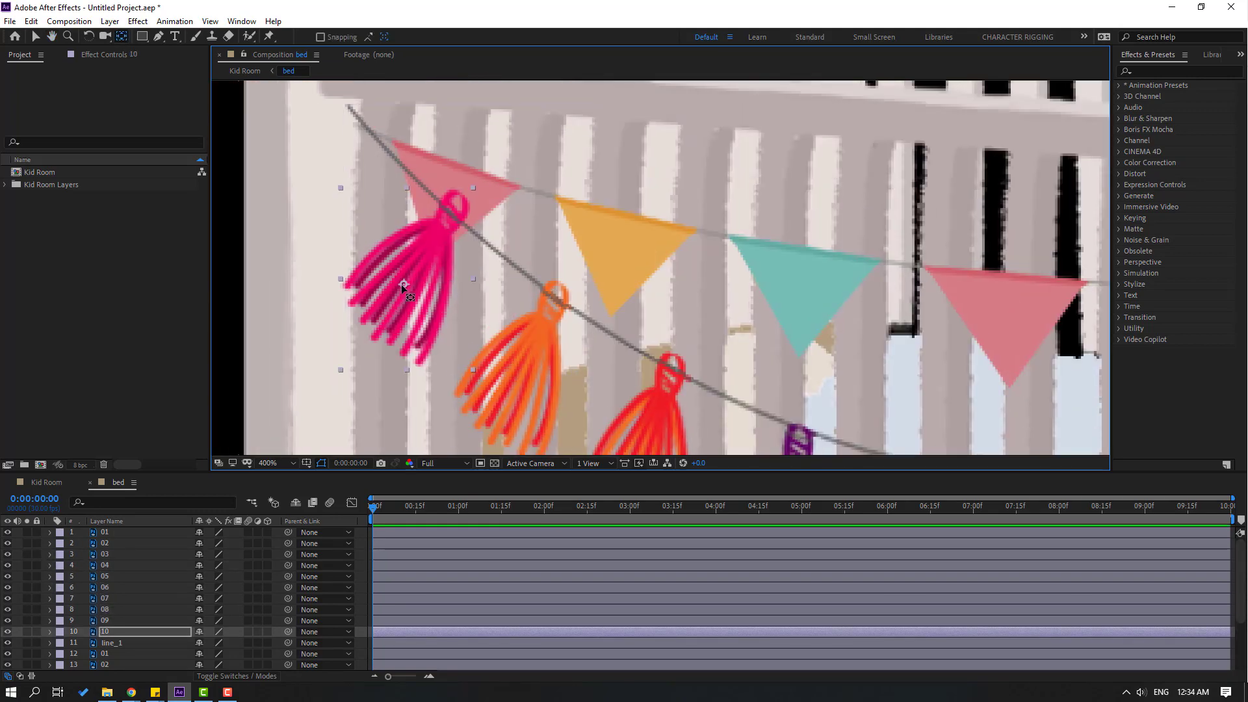
{"action": "left_click_drag", "start_coordinate": [400, 283], "coordinate": [449, 215]}
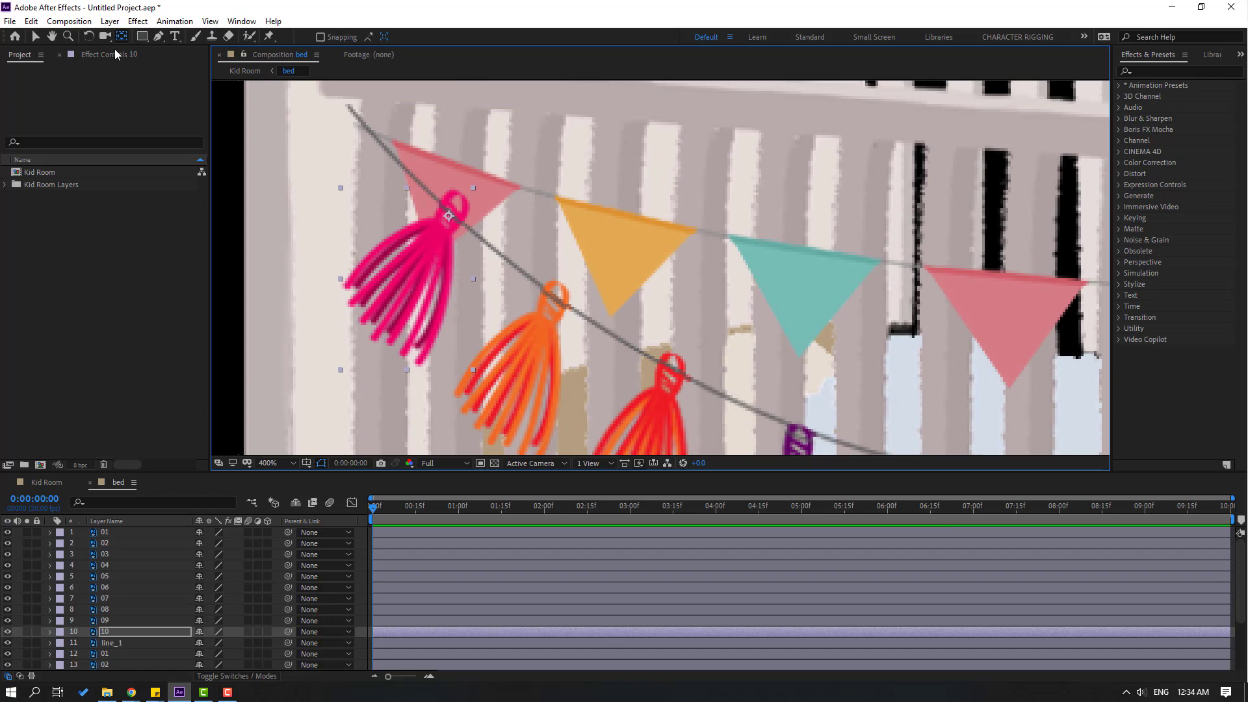
{"action": "key", "text": "h"}
{"action": "scroll", "coordinate": [734, 269], "scroll_direction": "down", "scroll_amount": 1}
{"action": "left_click_drag", "start_coordinate": [825, 388], "coordinate": [679, 332]}
{"action": "key", "text": "v"}
Add the expression wiggle(1,9) to the Rotation of tassel layer 01.
{"action": "left_click", "coordinate": [107, 532]}
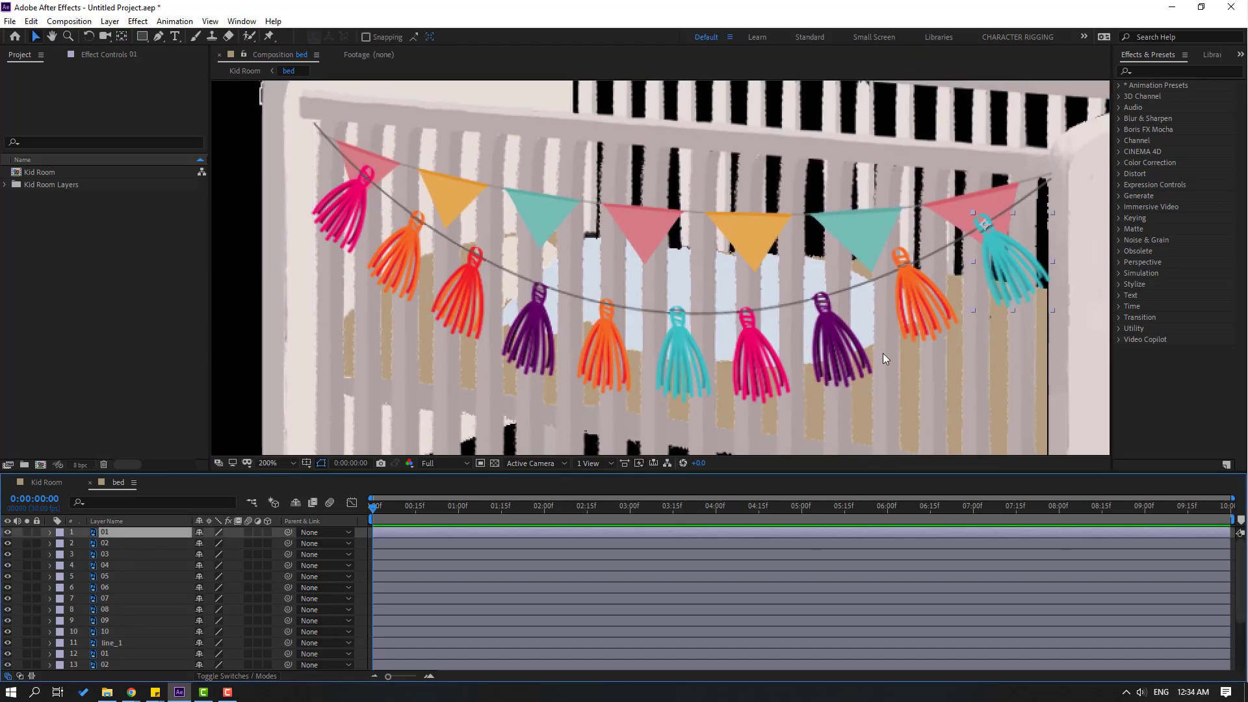
{"action": "left_click_drag", "start_coordinate": [883, 353], "coordinate": [704, 349]}
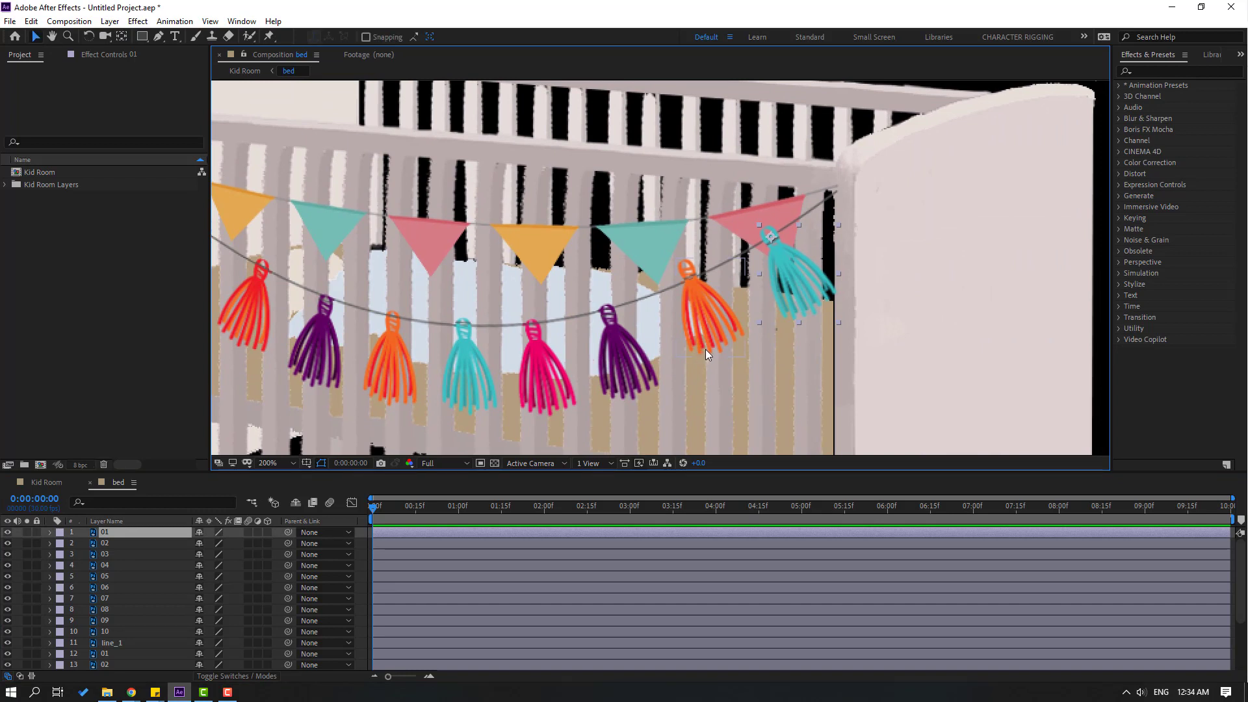
{"action": "key", "text": "r"}
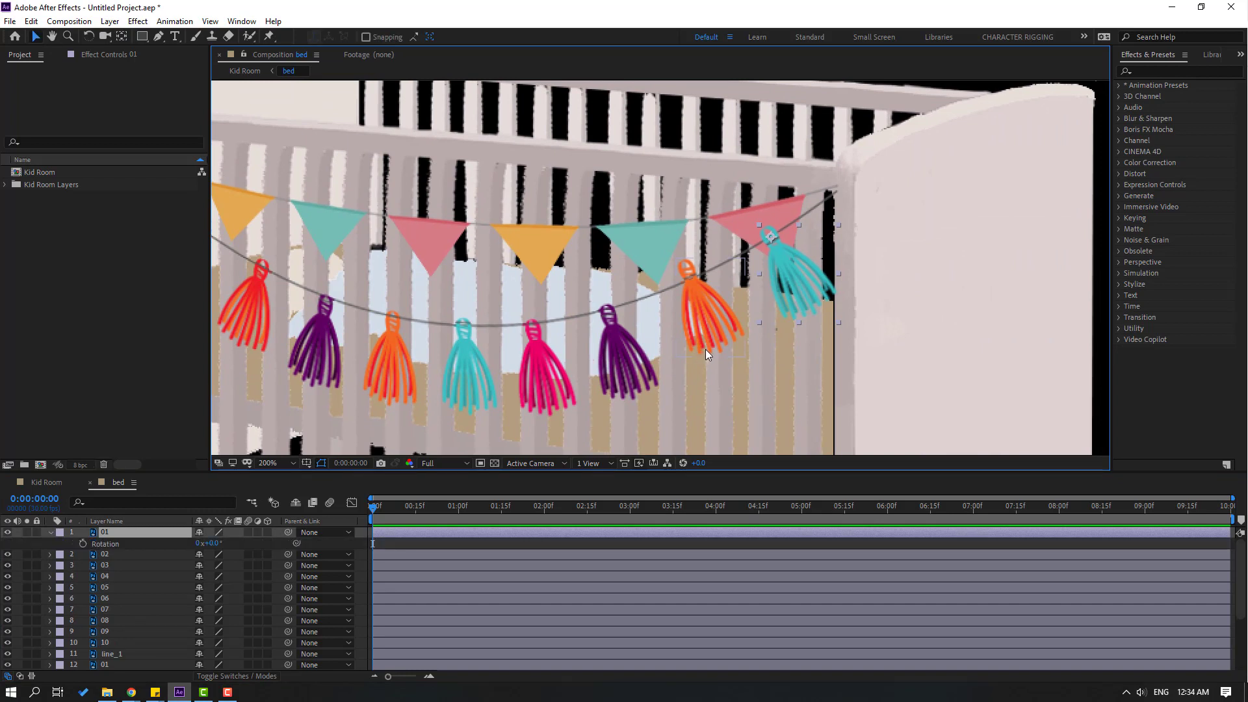
{"action": "left_click", "coordinate": [83, 543], "text": "alt"}
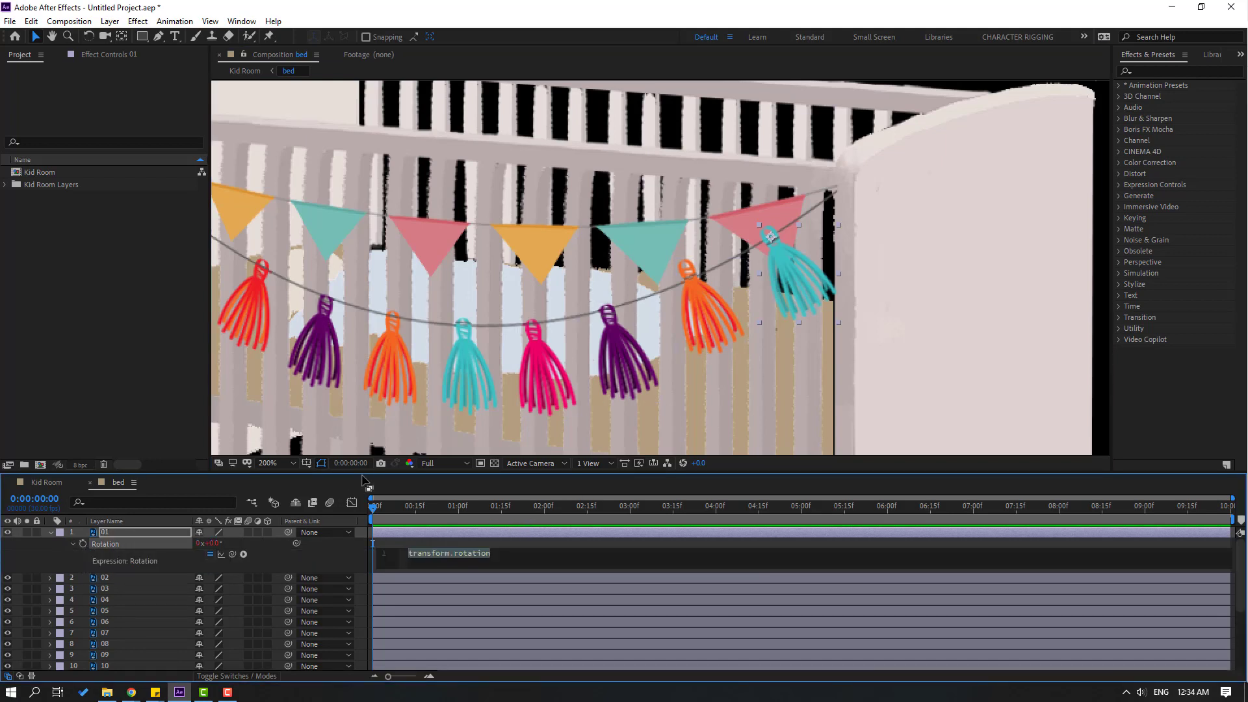
{"action": "type", "text": "wiggle()"}
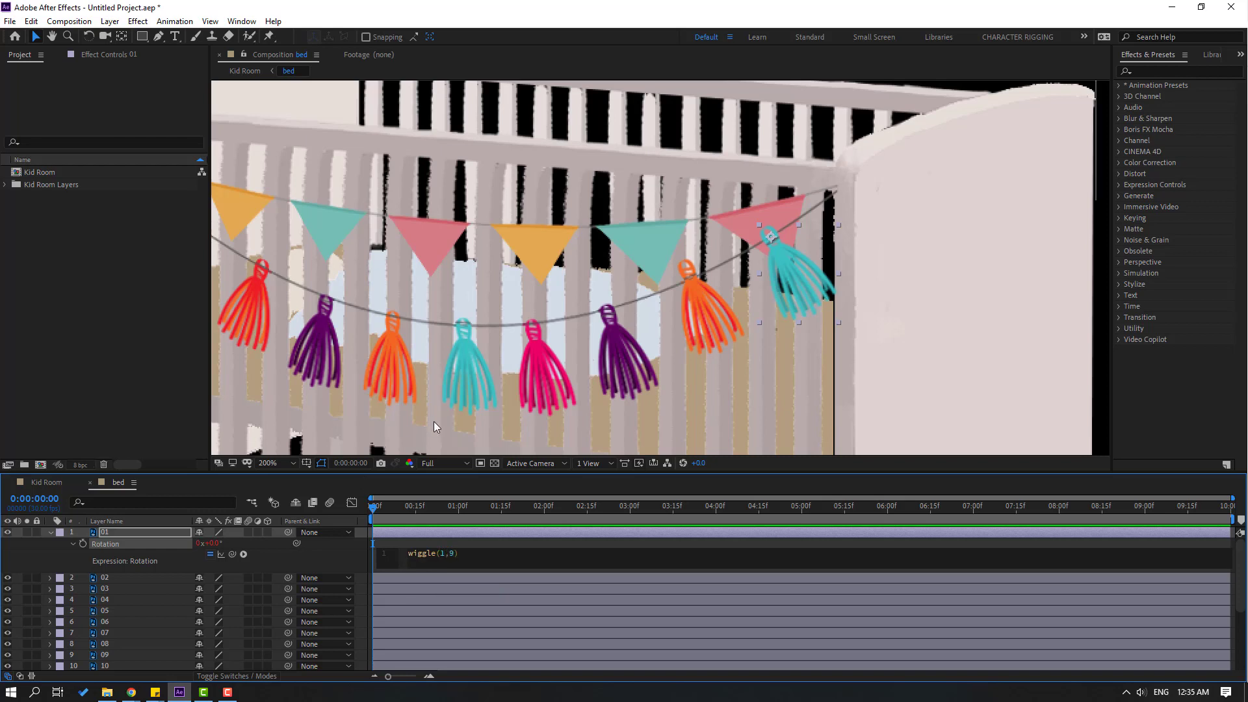
{"action": "left_click", "coordinate": [716, 545]}
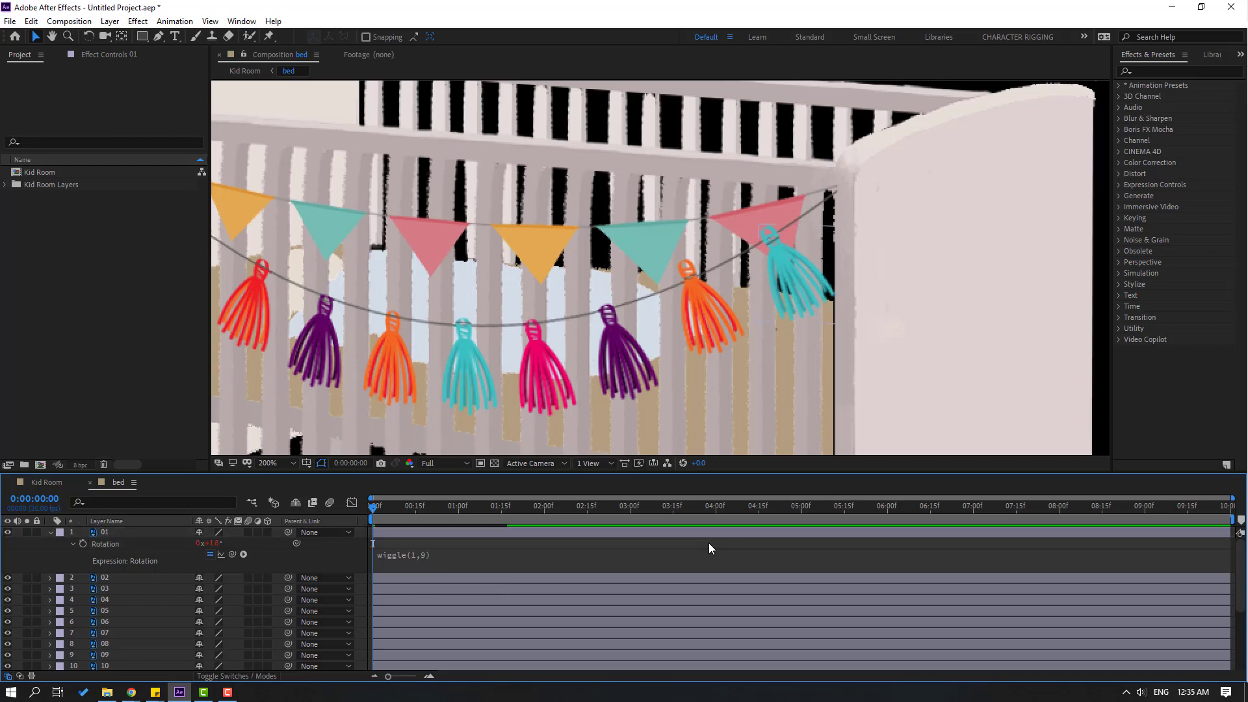
Play back the bed composition to check how tassel 01 sways against the whole crib.
{"action": "key", "text": "space"}
{"action": "scroll", "coordinate": [654, 365], "scroll_direction": "down", "scroll_amount": 3}
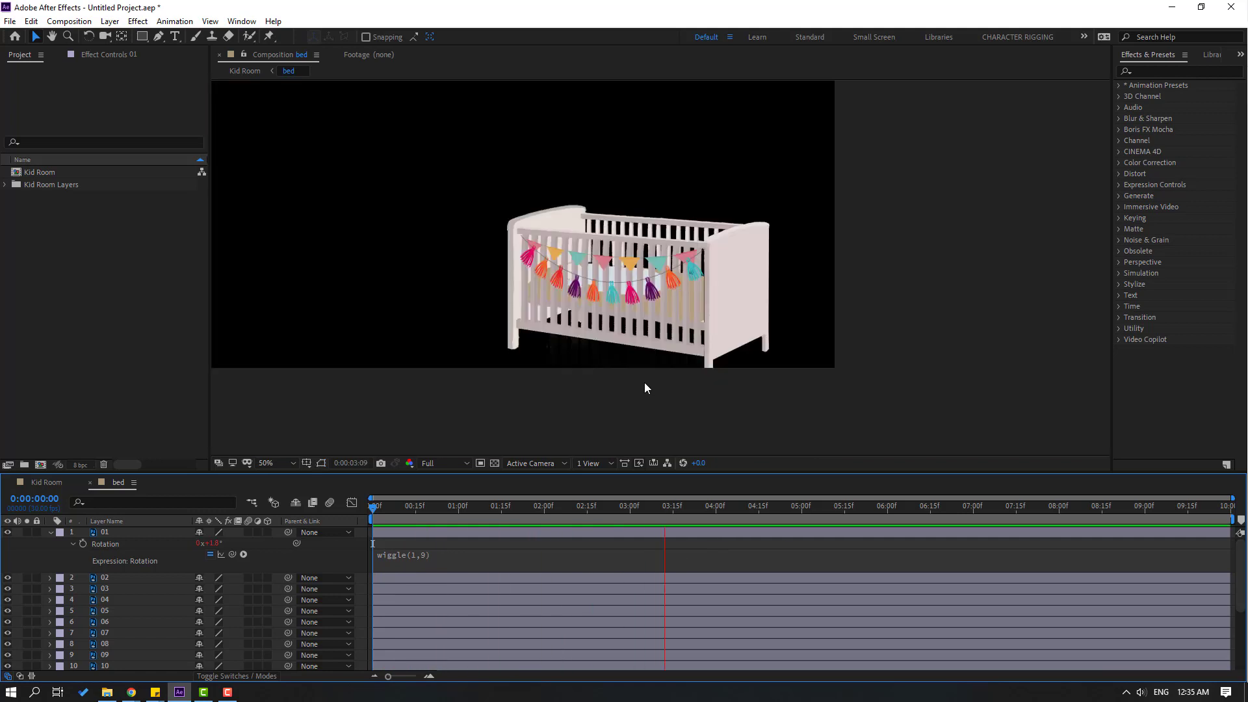
{"action": "key", "text": "space"}
Change layer 01's rotation expression to wiggle(1,12) and preview the stronger sway.
{"action": "left_click", "coordinate": [424, 567]}
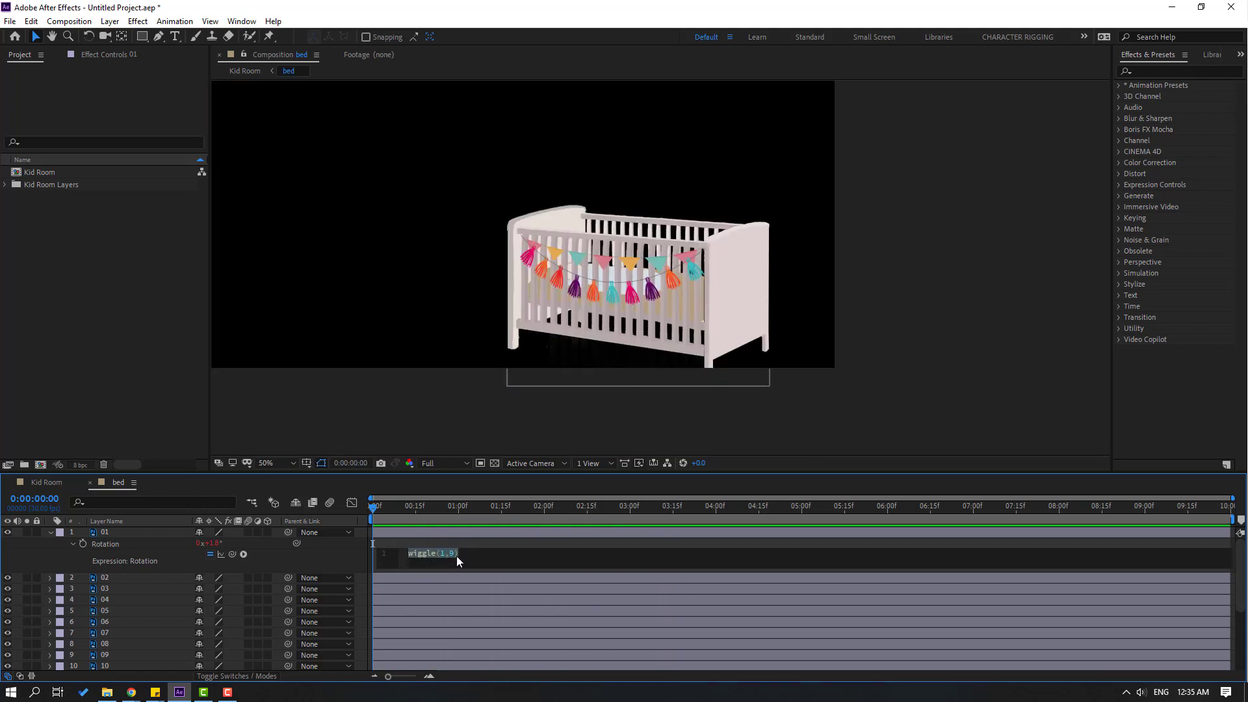
{"action": "left_click", "coordinate": [458, 558]}
{"action": "type", "text": "12"}
{"action": "left_click", "coordinate": [439, 541]}
{"action": "scroll", "coordinate": [654, 370], "scroll_direction": "up", "scroll_amount": 2}
{"action": "key", "text": "space"}
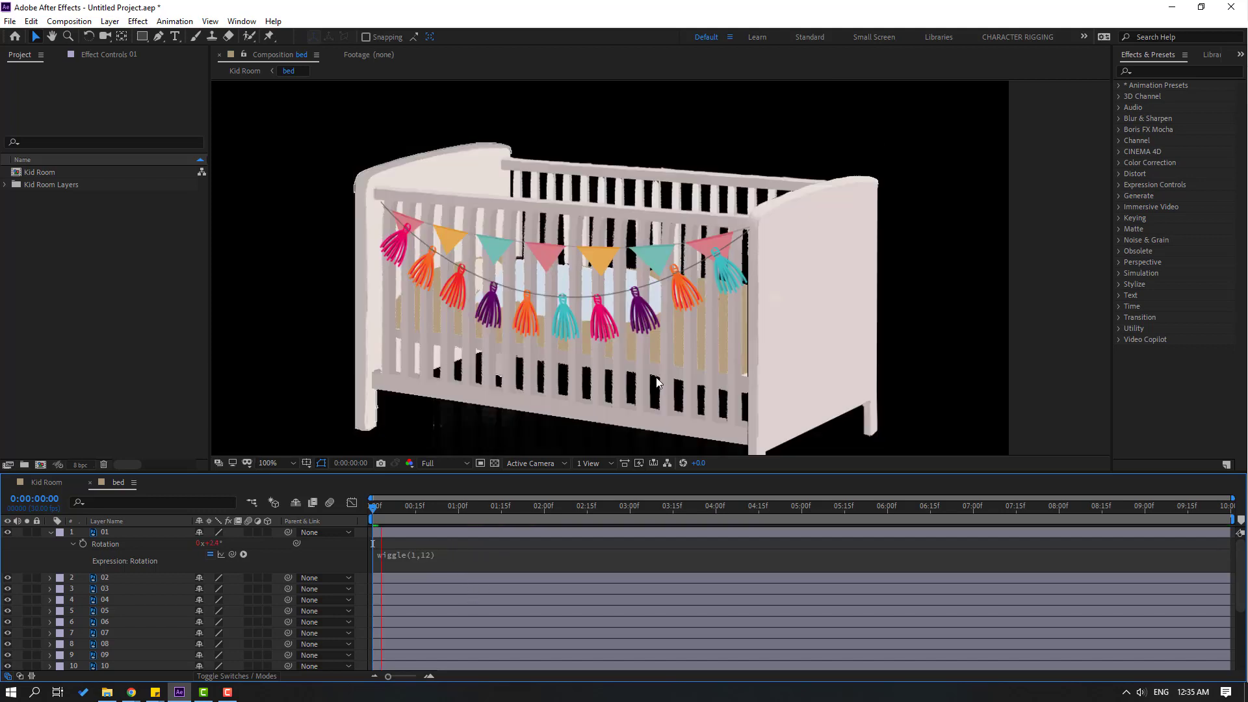
{"action": "left_click", "coordinate": [423, 508]}
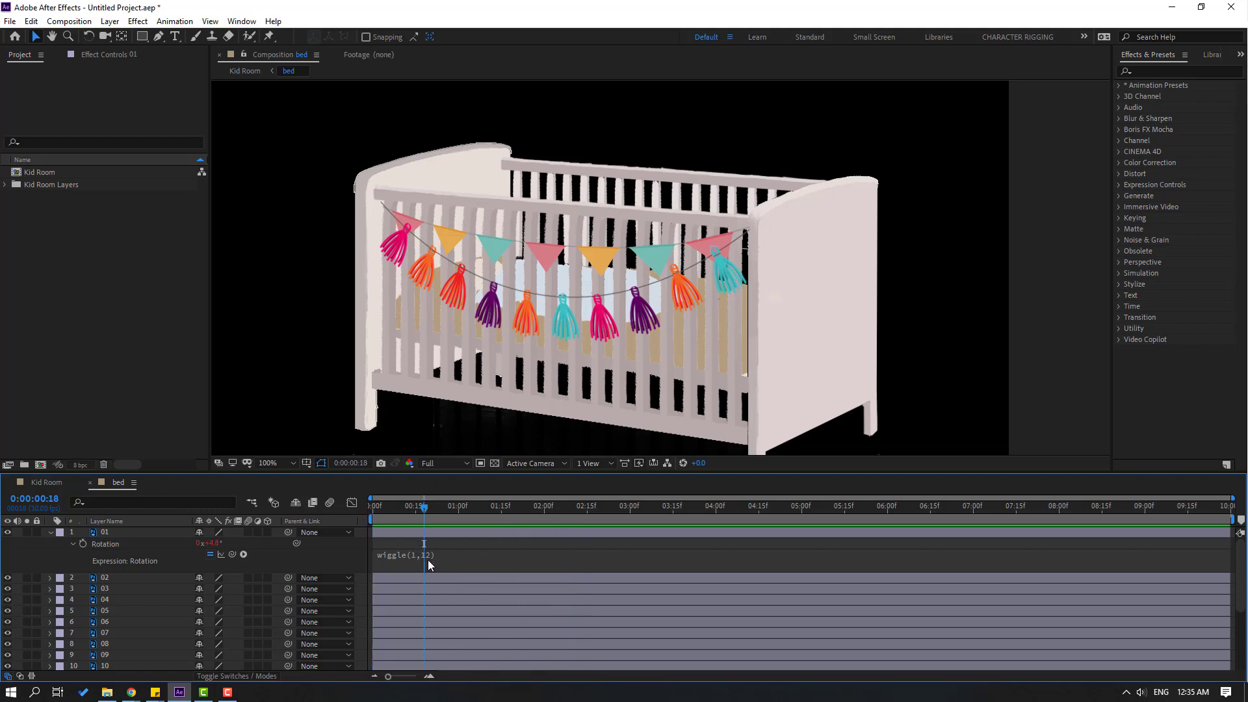
Copy the full wiggle(1,12) expression from layer 01's Rotation and collapse that layer's properties.
{"action": "left_click", "coordinate": [467, 554]}
{"action": "left_click_drag", "start_coordinate": [464, 554], "coordinate": [353, 555]}
{"action": "key", "text": "ctrl+c"}
{"action": "left_click", "coordinate": [209, 590]}
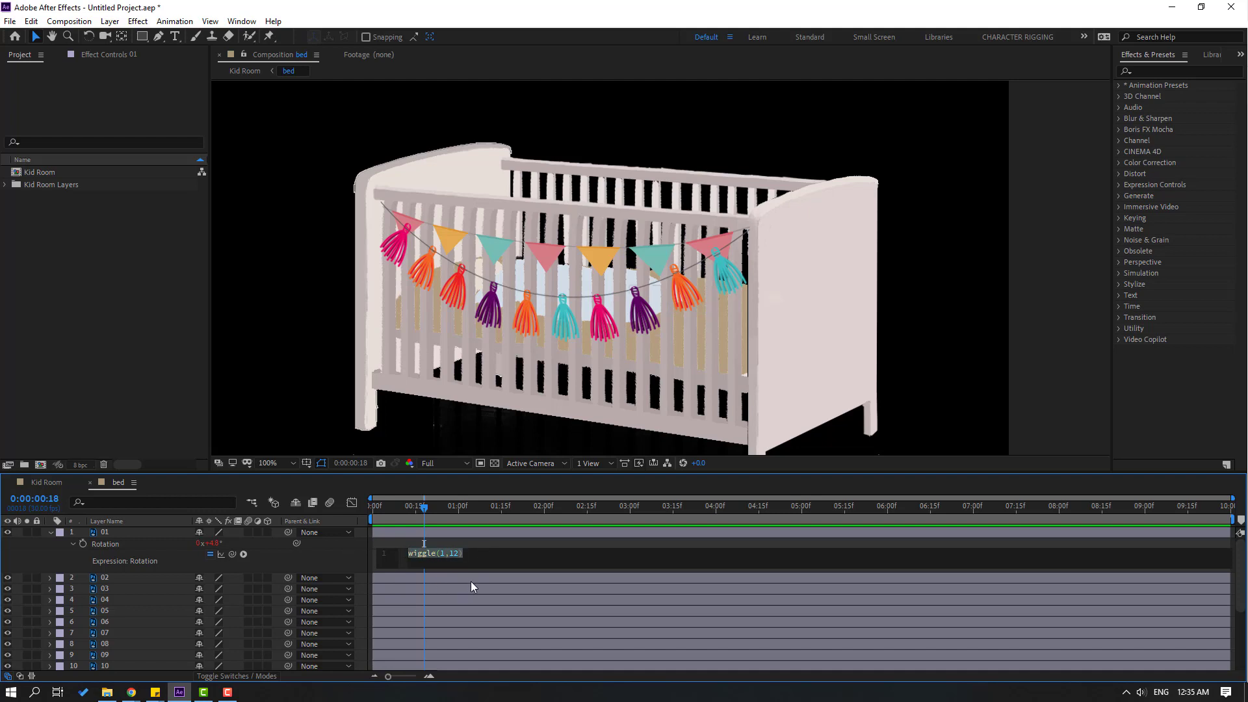
{"action": "left_click", "coordinate": [29, 546]}
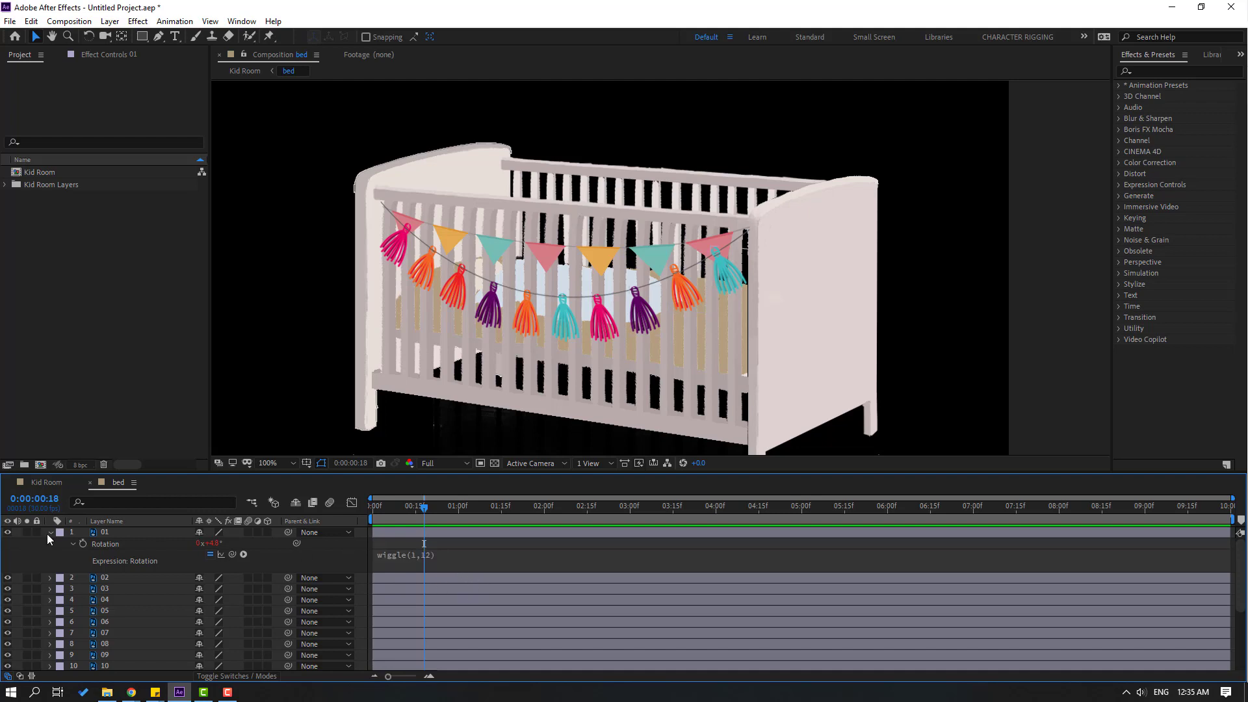
{"action": "left_click", "coordinate": [48, 533]}
Reveal the Rotation property of tassel layers 02 to 10 and return the playhead to the first frame.
{"action": "left_click", "coordinate": [108, 544]}
{"action": "left_click", "coordinate": [102, 611], "text": "shift"}
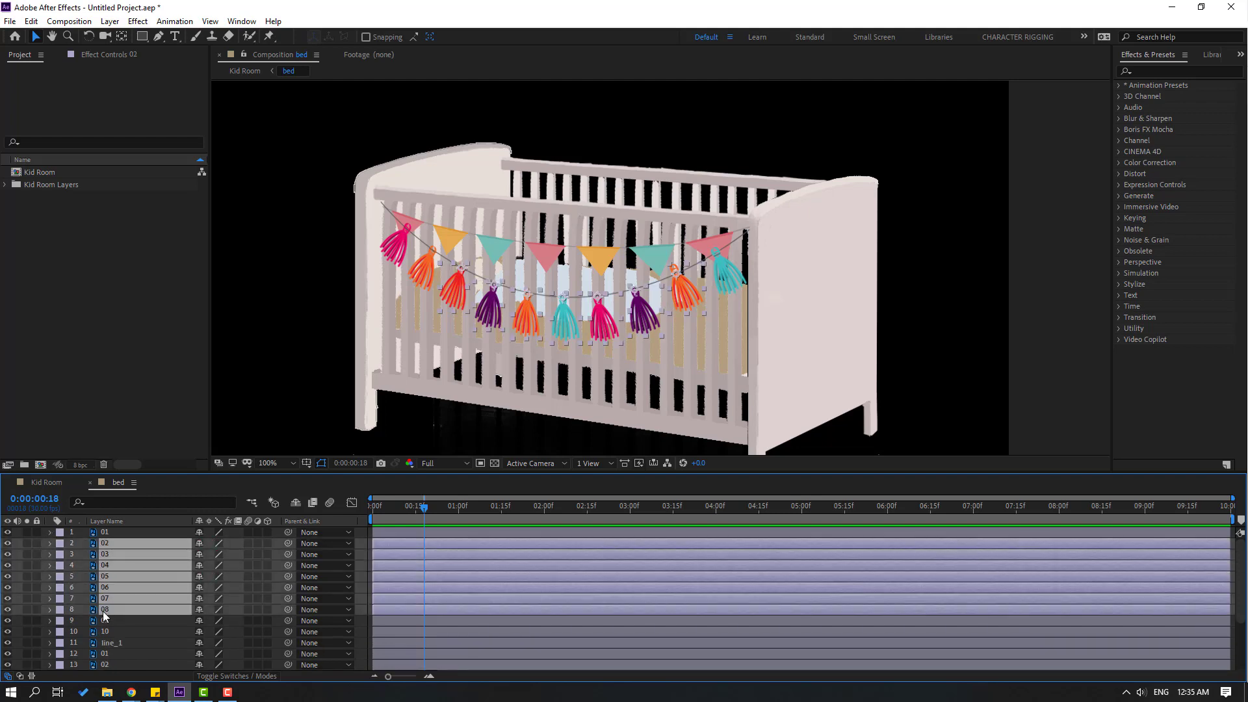
{"action": "left_click", "coordinate": [111, 635], "text": "shift"}
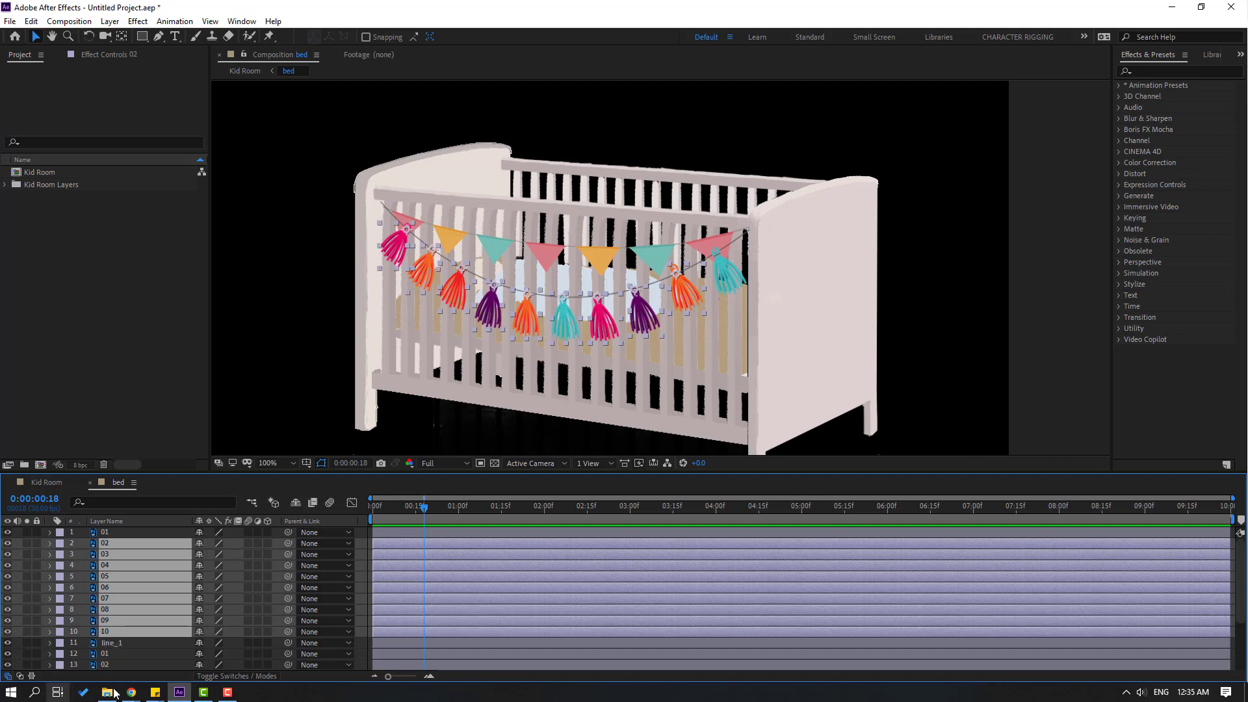
{"action": "key", "text": "r"}
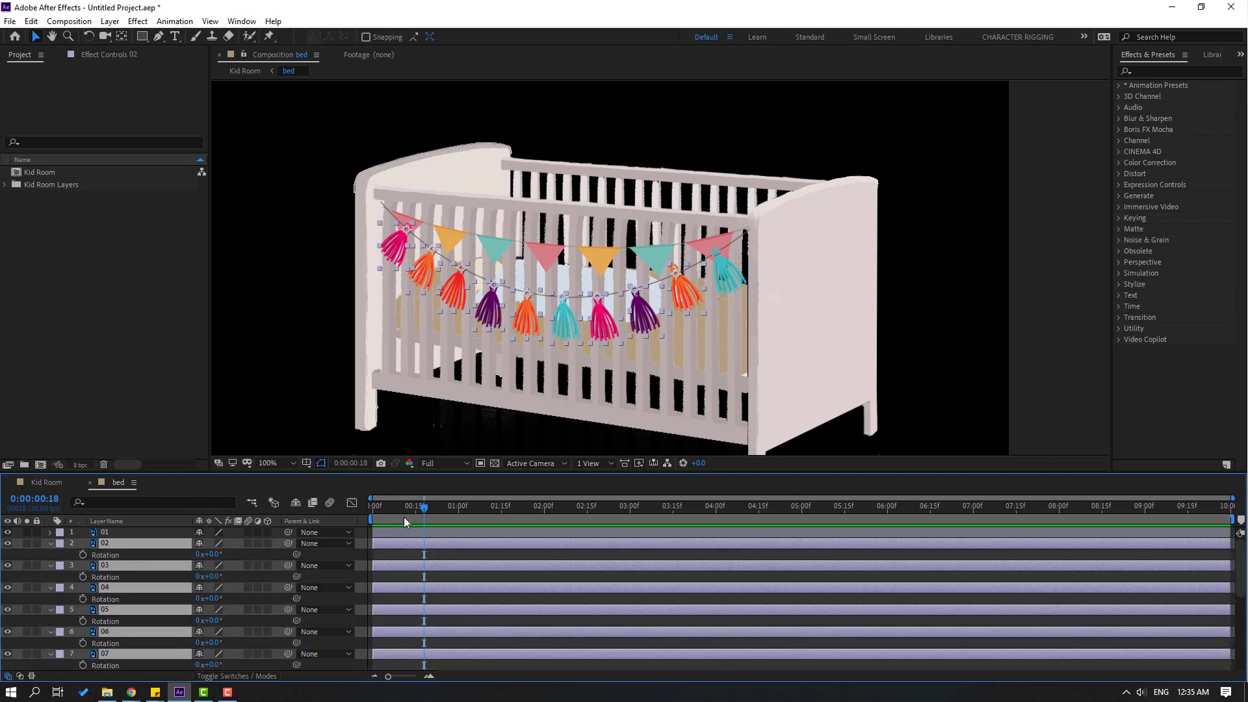
{"action": "key", "text": "Home"}
{"action": "left_click", "coordinate": [377, 582]}
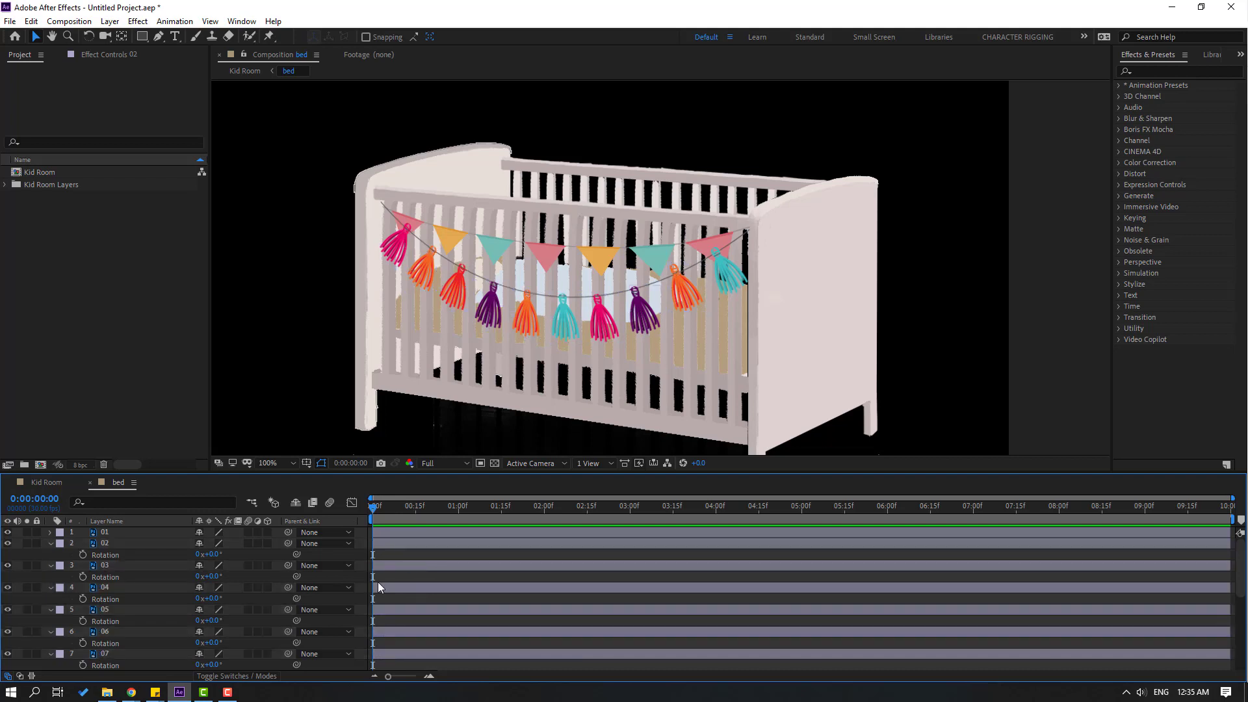
Apply the copied wiggle(1,12) expression to the Rotation of layer 02 and collapse the layer.
{"action": "left_click", "coordinate": [80, 555], "text": "alt"}
{"action": "key", "text": "ctrl+v"}
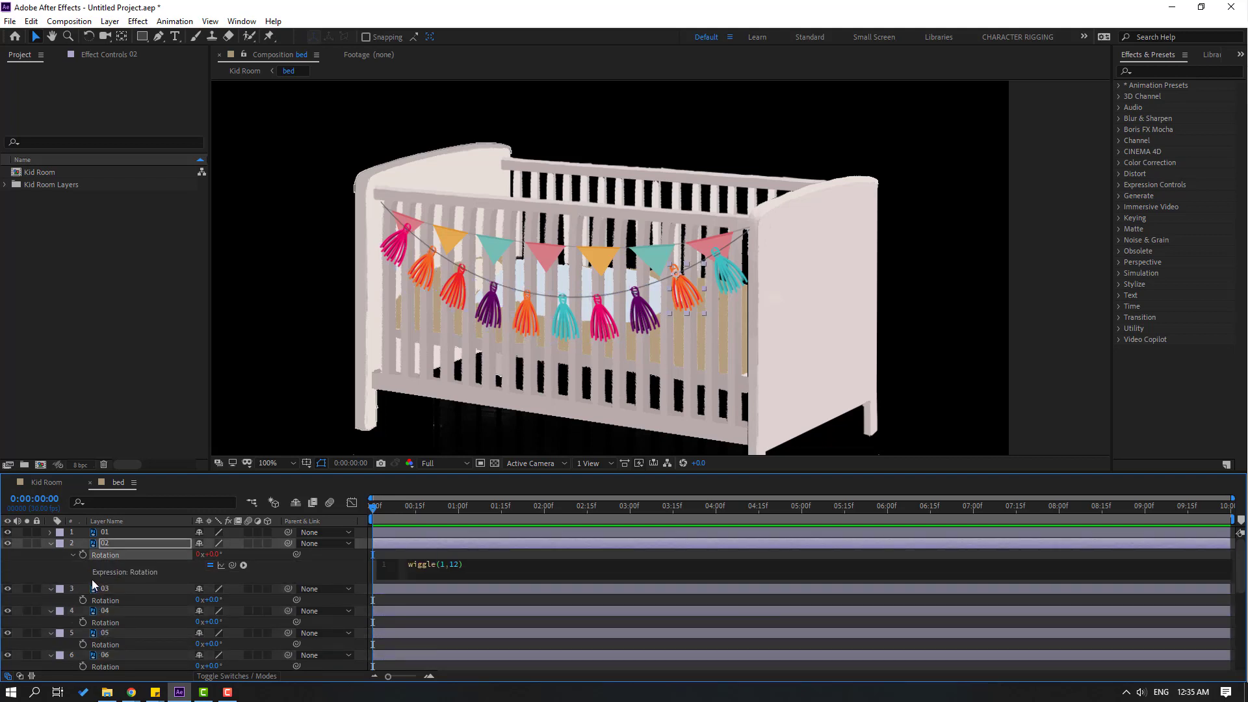
{"action": "left_click", "coordinate": [385, 555]}
{"action": "left_click", "coordinate": [50, 545]}
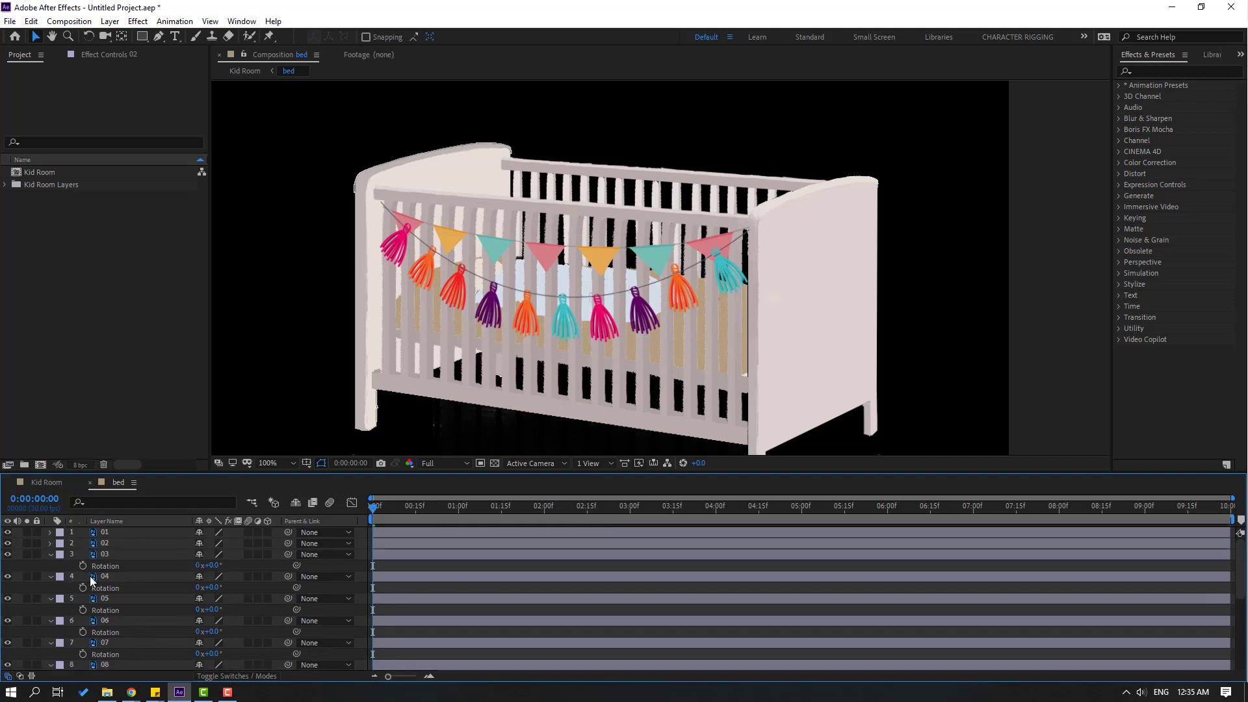
Apply the copied wiggle(1,12) expression to the Rotation of layers 03 and 04, collapsing layer 03.
{"action": "left_click", "coordinate": [82, 566], "text": "alt"}
{"action": "key", "text": "ctrl+v"}
{"action": "left_click", "coordinate": [359, 577]}
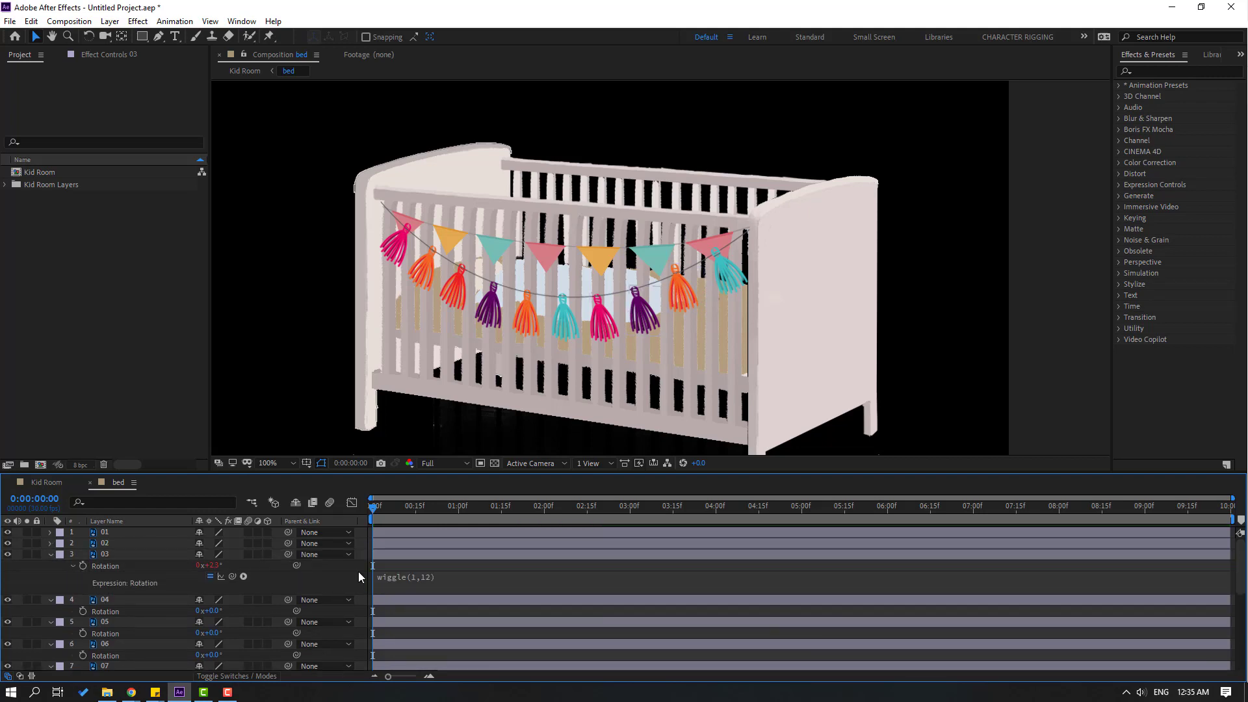
{"action": "left_click", "coordinate": [50, 554]}
{"action": "left_click", "coordinate": [83, 576], "text": "alt"}
{"action": "key", "text": "ctrl+v"}
{"action": "left_click", "coordinate": [100, 588]}
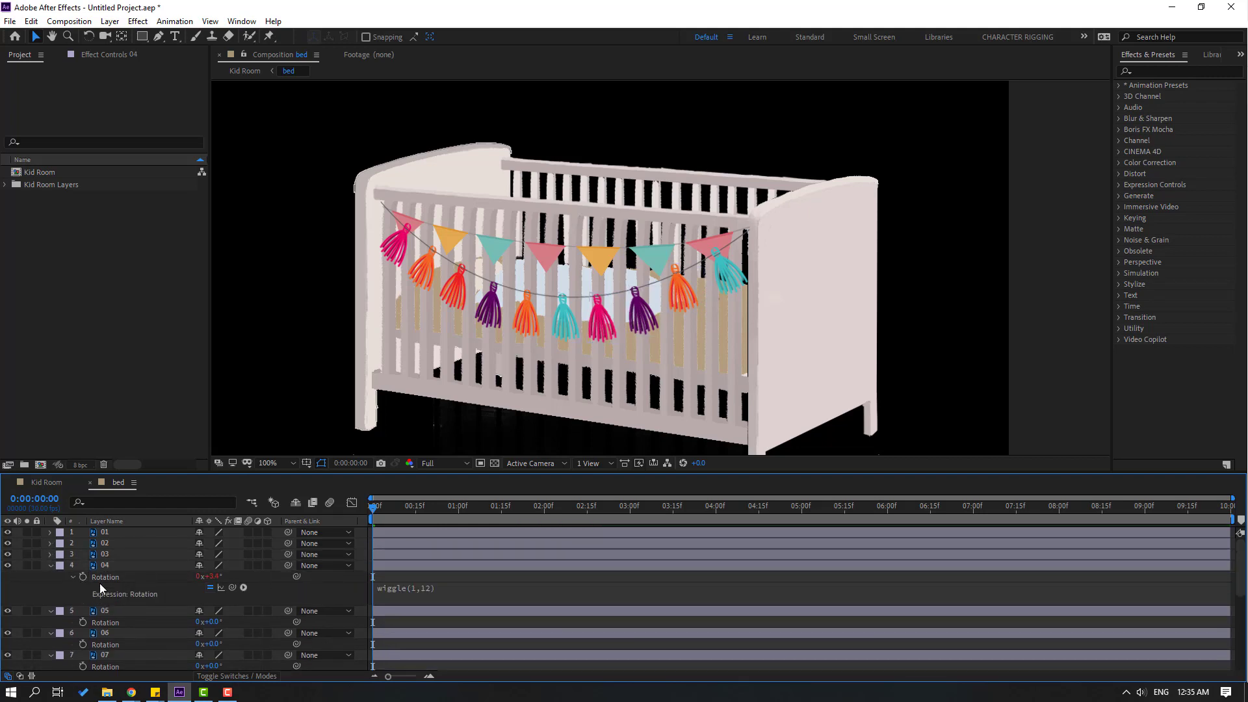
Collapse layer 04's properties and play a preview of the tassels animated so far.
{"action": "left_click", "coordinate": [52, 566]}
{"action": "key", "text": "space"}
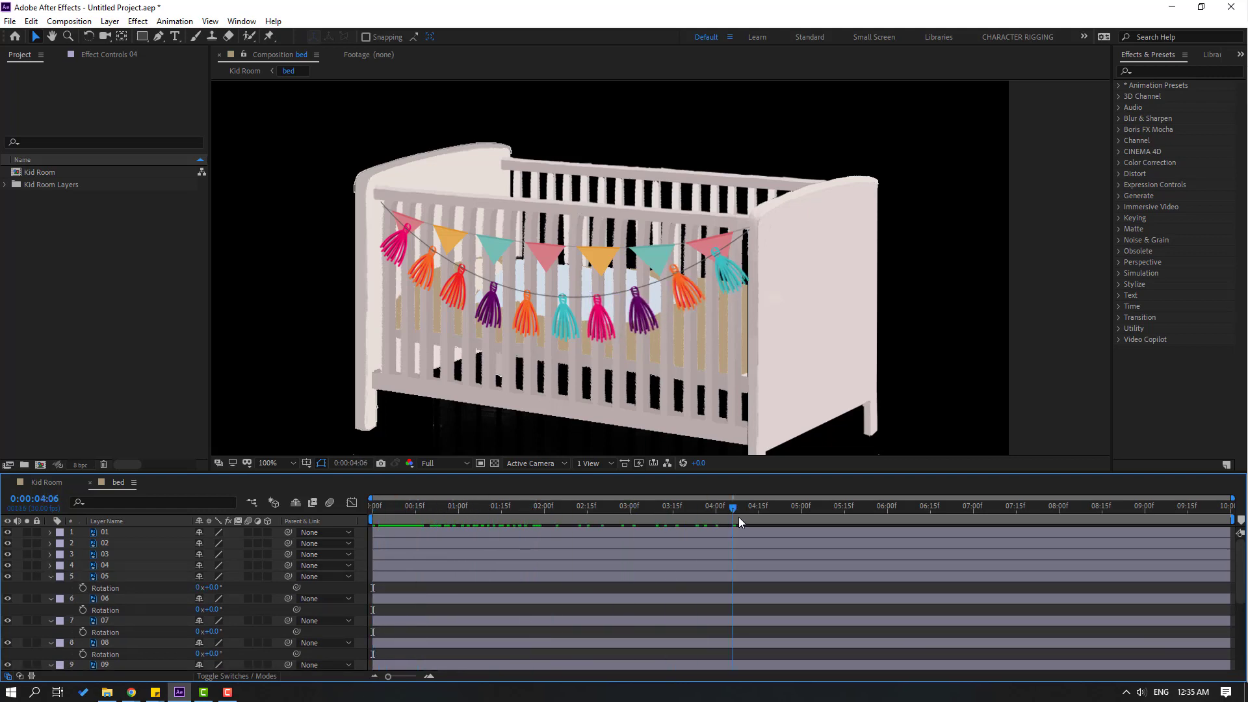
{"action": "key", "text": "space"}
Apply the copied wiggle(1,12) expression to the Rotation of tassel layers 05 and 06, collapsing both layers.
{"action": "left_click", "coordinate": [82, 587], "text": "alt"}
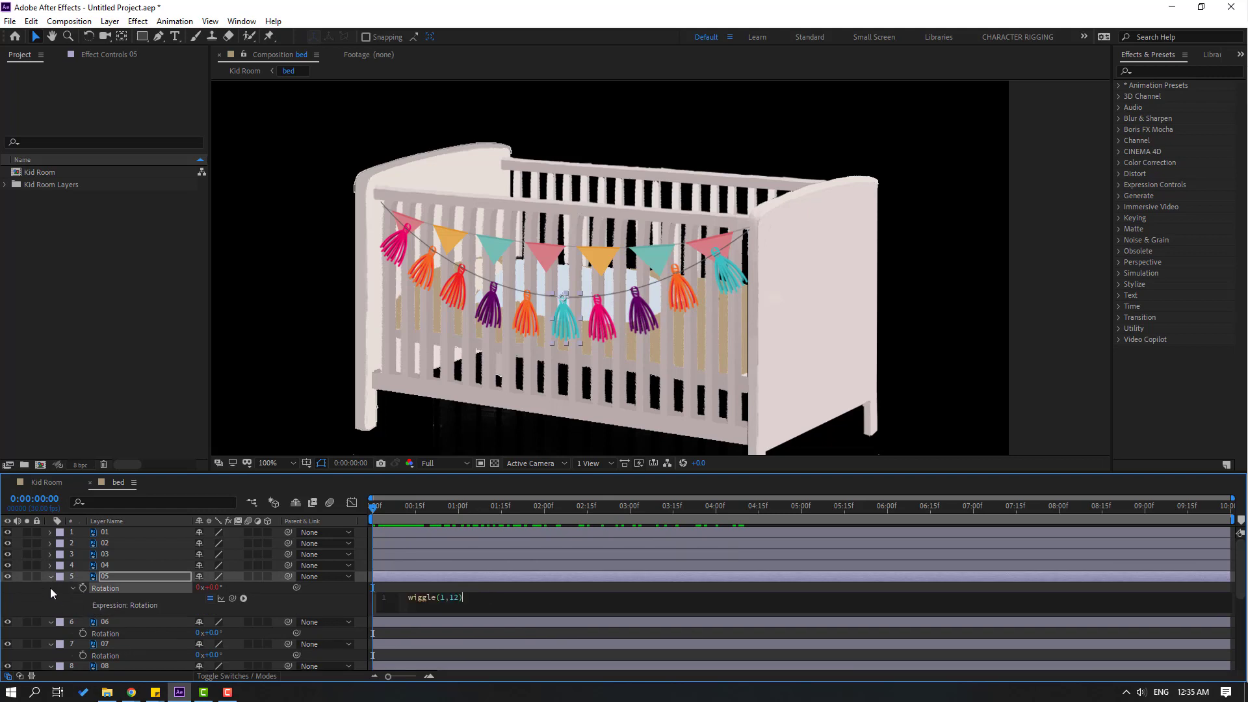
{"action": "left_click", "coordinate": [51, 576]}
{"action": "left_click", "coordinate": [83, 599], "text": "alt"}
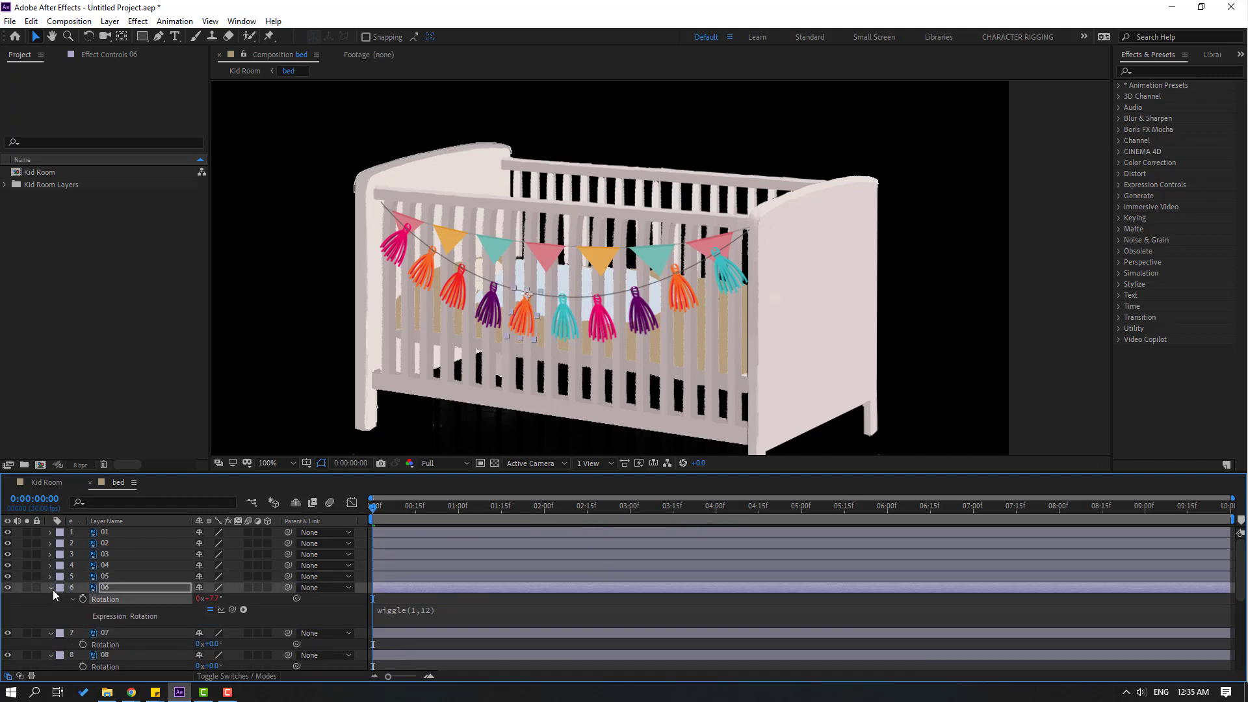
{"action": "left_click", "coordinate": [51, 588]}
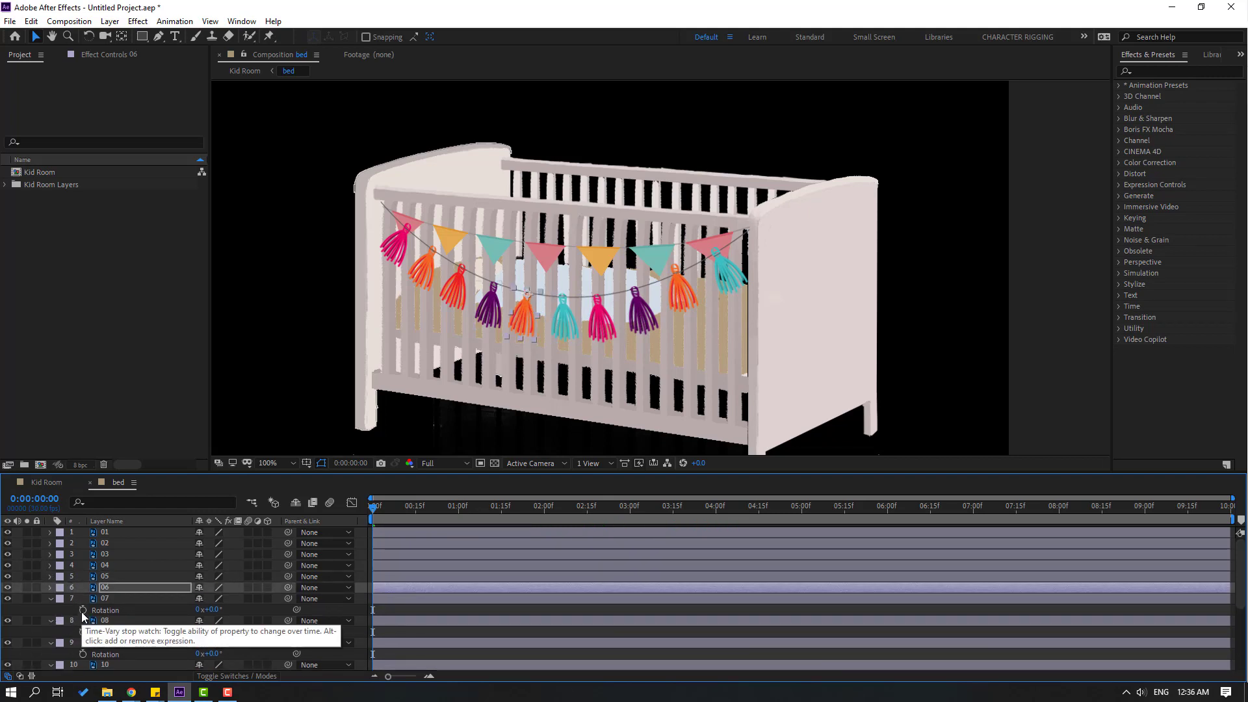
Apply the wiggle(1,12) expression to the Rotation of tassel layers 07 and 08, collapsing both layers.
{"action": "left_click", "coordinate": [82, 610], "text": "alt"}
{"action": "type", "text": "wiggle(1,12)"}
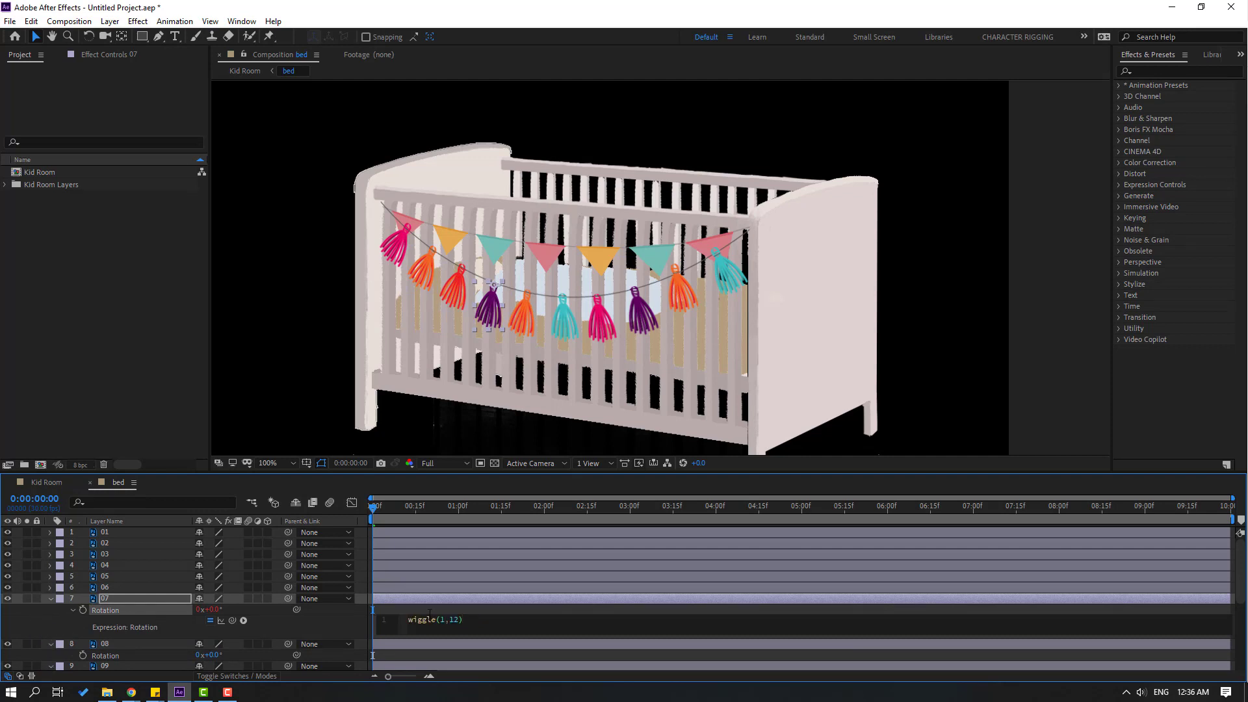
{"action": "left_click", "coordinate": [29, 617]}
{"action": "left_click", "coordinate": [50, 599]}
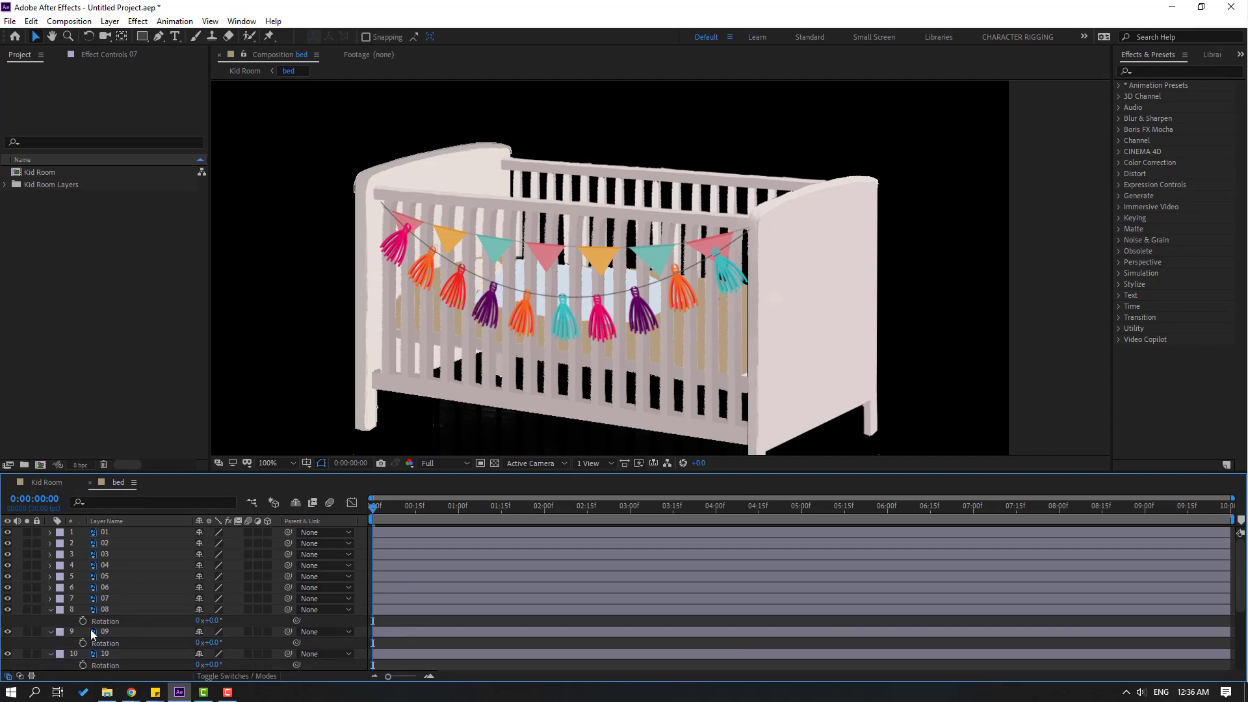
{"action": "left_click", "coordinate": [81, 623], "text": "alt"}
{"action": "left_click", "coordinate": [50, 609]}
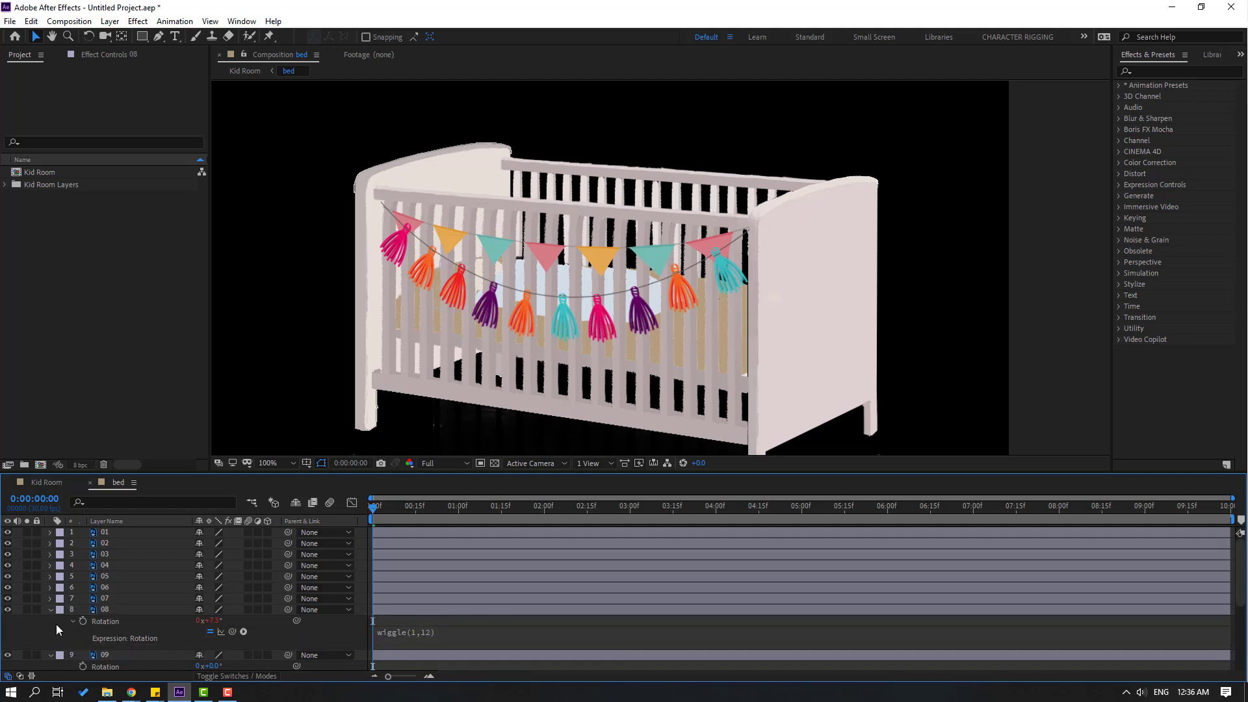
Apply the wiggle(1,12) expression to the Rotation of tassel layers 09 and 10, collapse them and preview the animation.
{"action": "scroll", "coordinate": [78, 630], "scroll_direction": "down", "scroll_amount": 1}
{"action": "left_click", "coordinate": [82, 599], "text": "alt"}
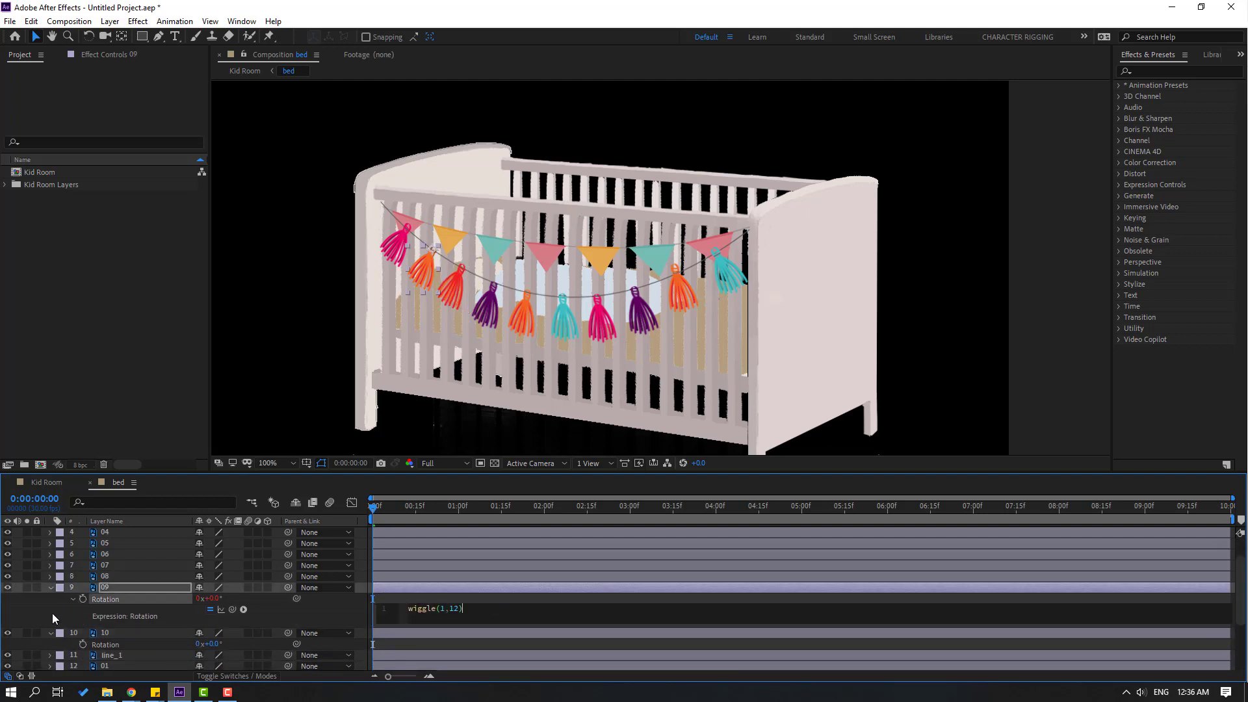
{"action": "left_click", "coordinate": [52, 613]}
{"action": "left_click", "coordinate": [50, 587]}
{"action": "left_click", "coordinate": [82, 610], "text": "alt"}
{"action": "left_click", "coordinate": [53, 614]}
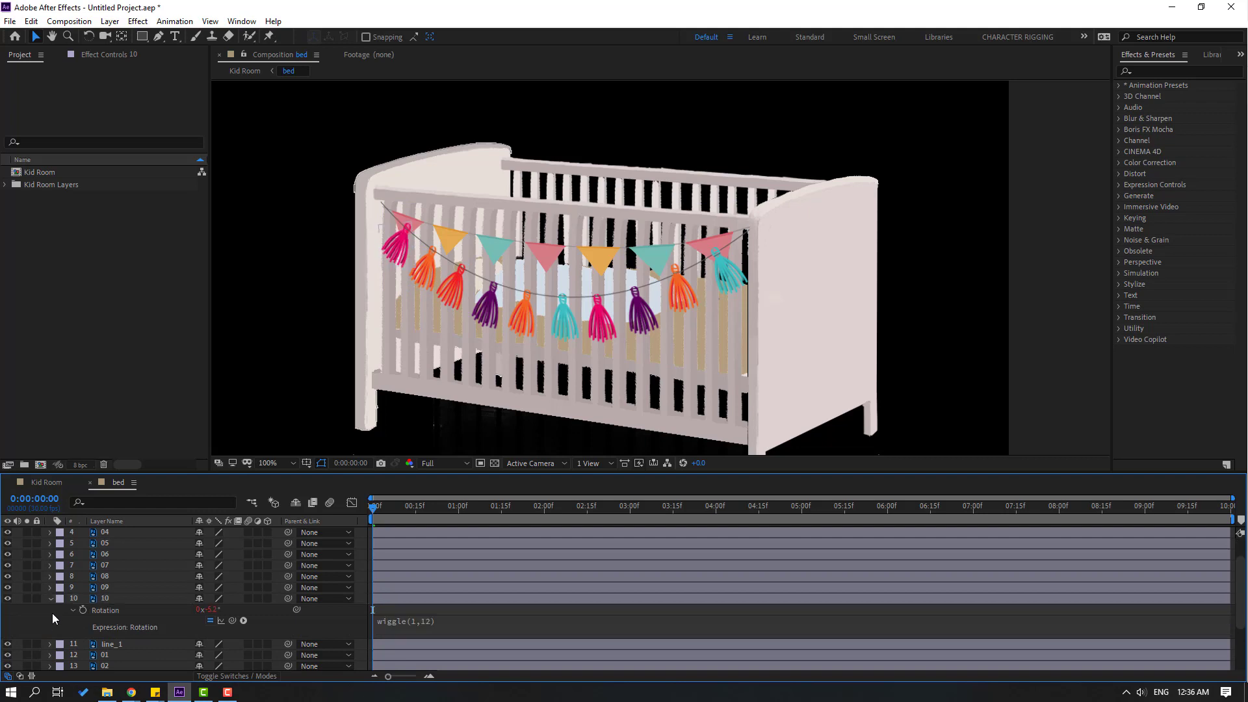
{"action": "left_click", "coordinate": [51, 598]}
{"action": "key", "text": "space"}
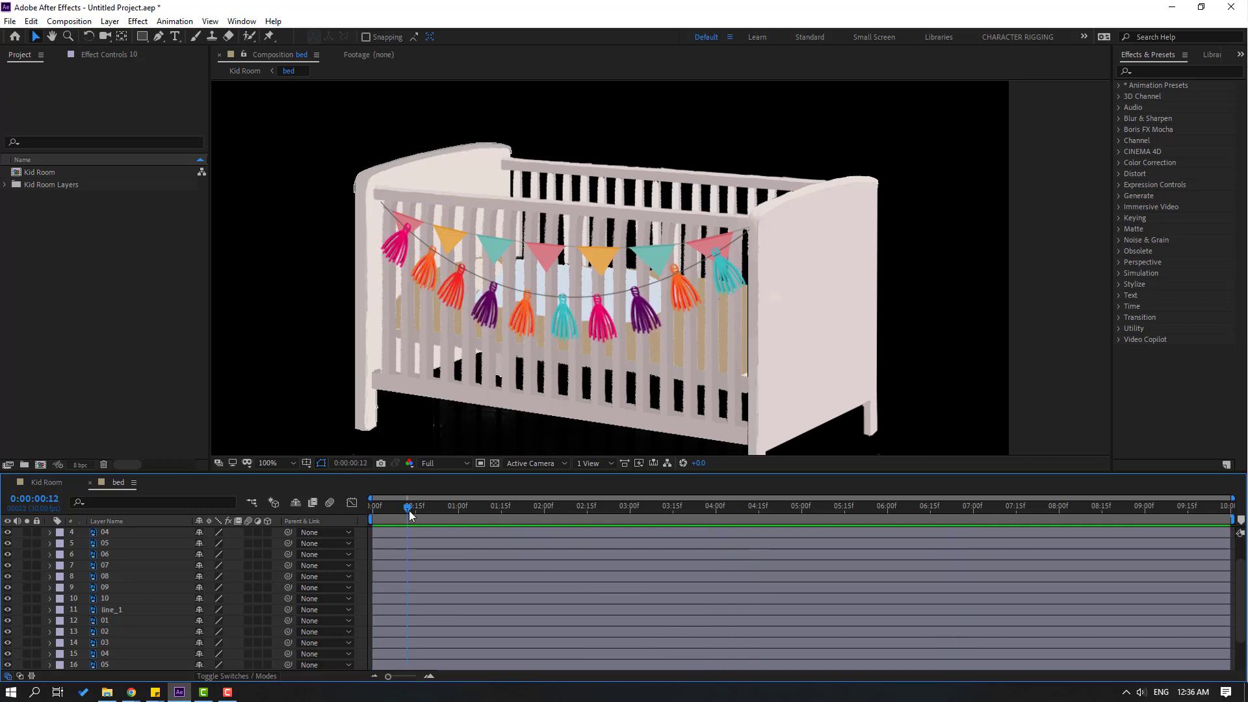
{"action": "key", "text": "space"}
Move the anchor point of the rightmost pink flag, layer 01 below line_1, to the middle of its upper edge.
{"action": "scroll", "coordinate": [139, 616], "scroll_direction": "down", "scroll_amount": 3}
{"action": "left_click", "coordinate": [108, 587]}
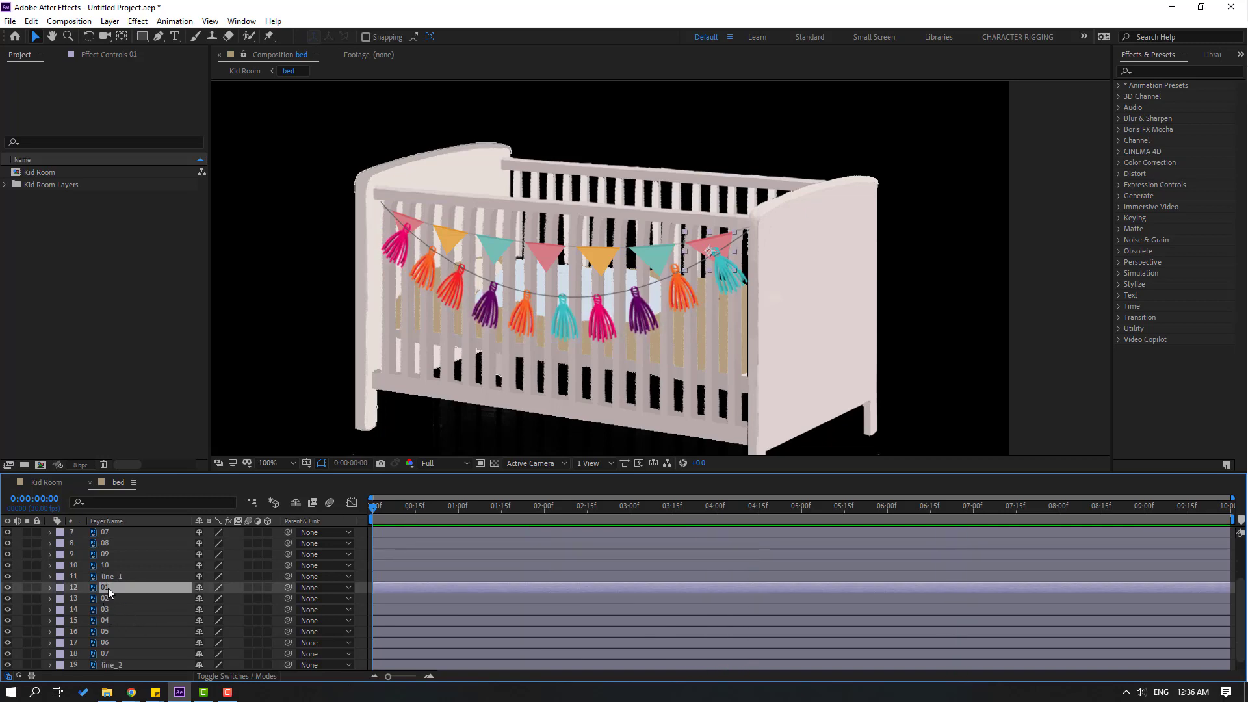
{"action": "scroll", "coordinate": [750, 282], "scroll_direction": "up", "scroll_amount": 4}
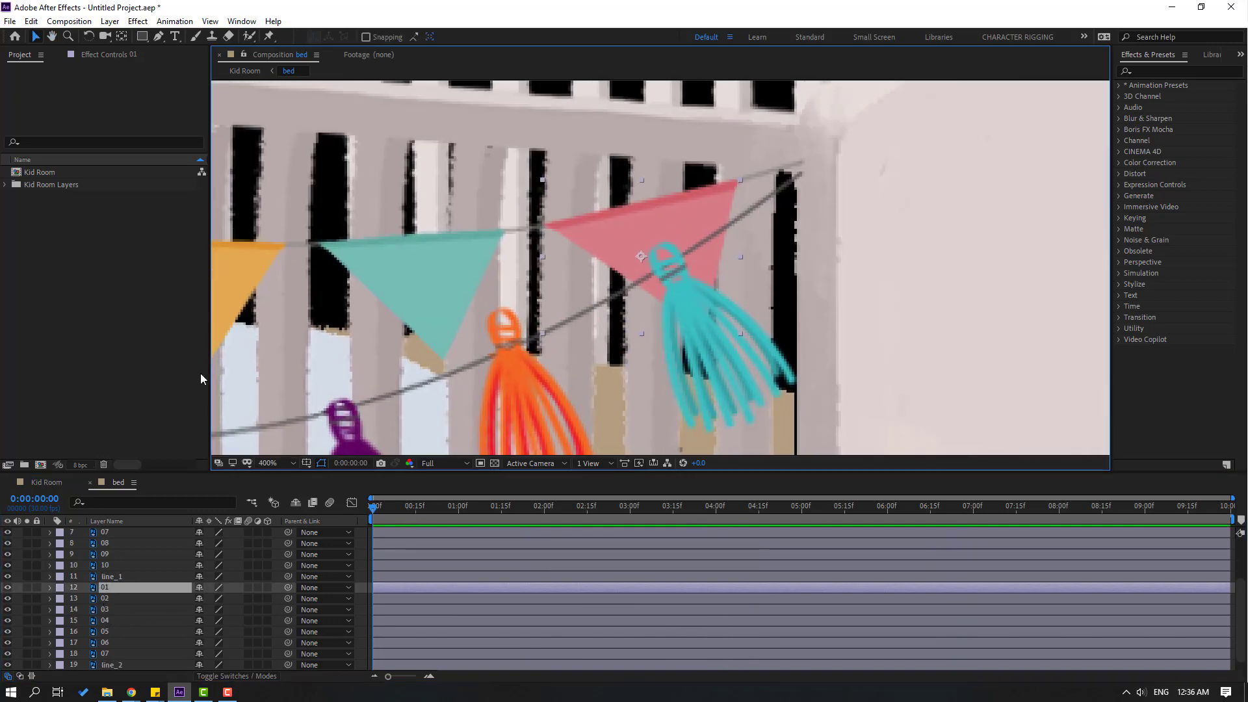
{"action": "left_click", "coordinate": [122, 37]}
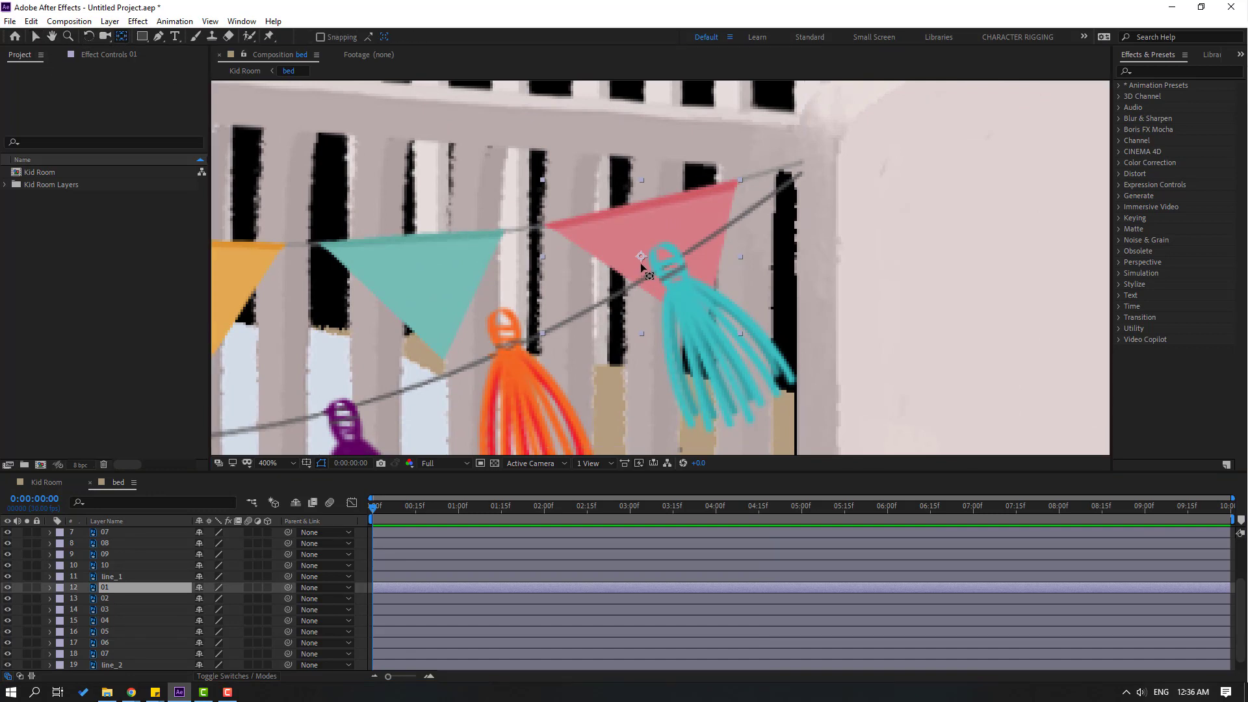
{"action": "left_click_drag", "start_coordinate": [641, 260], "coordinate": [645, 254]}
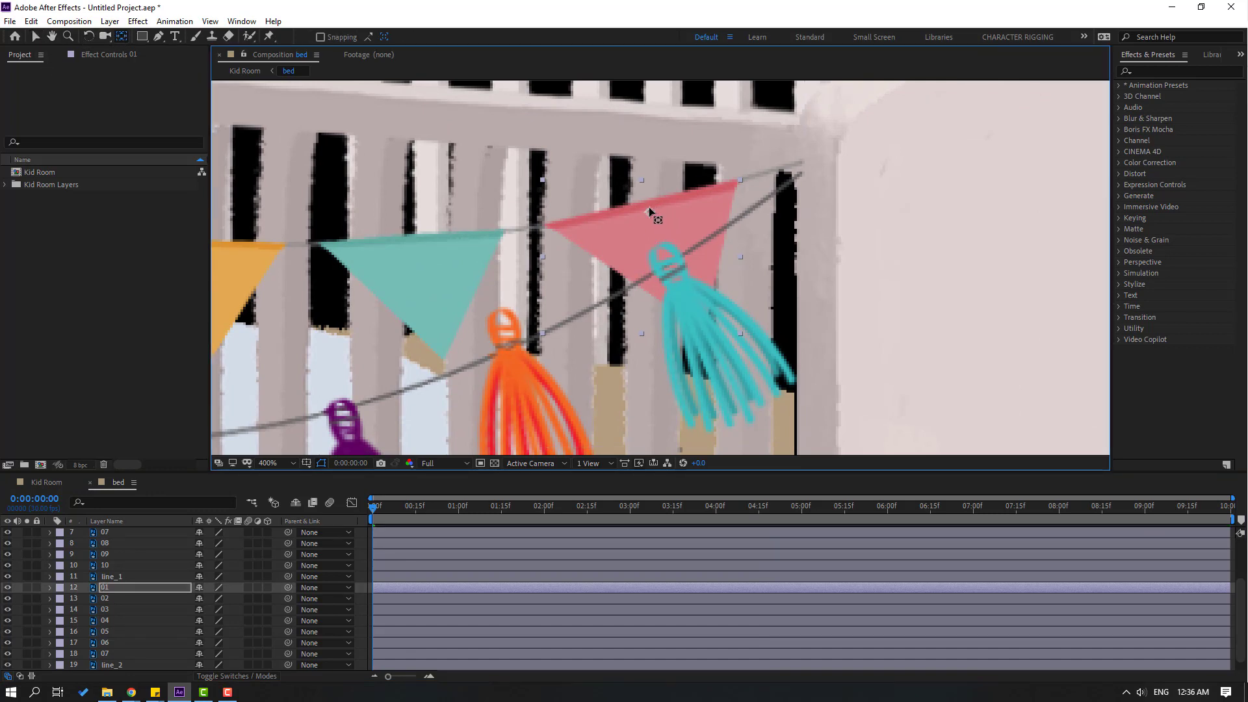
{"action": "left_click", "coordinate": [36, 36]}
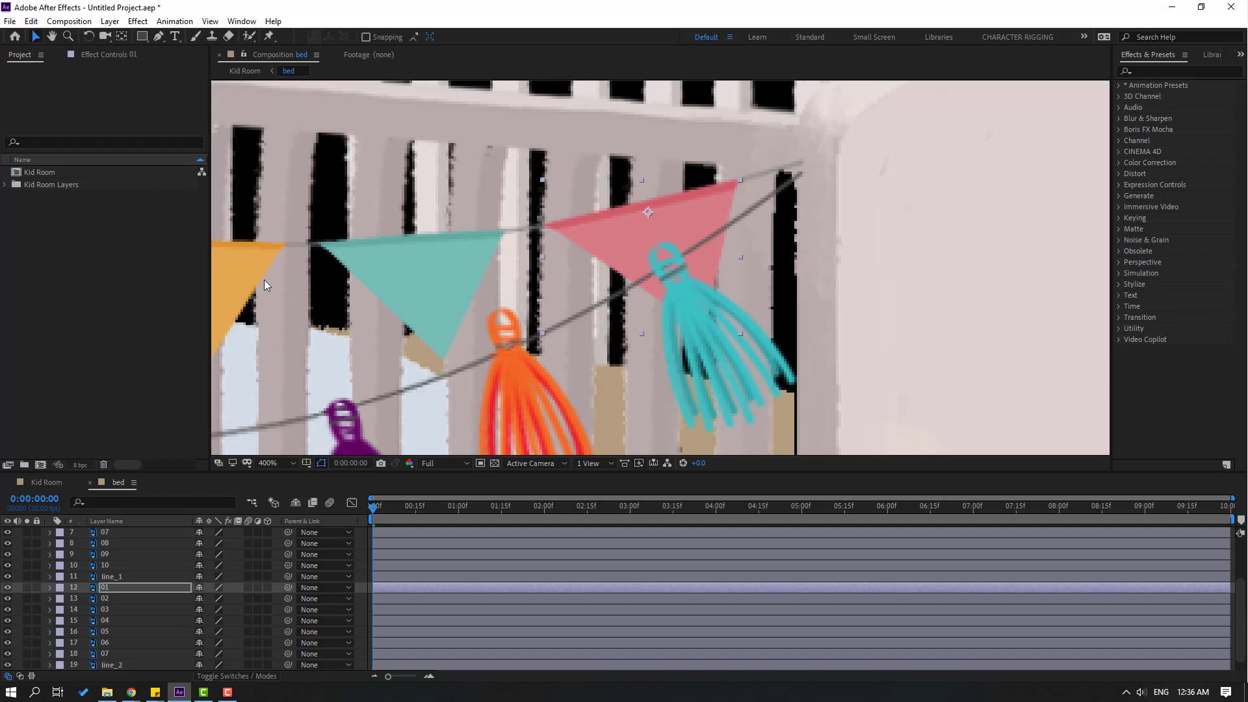
{"action": "left_click", "coordinate": [378, 516]}
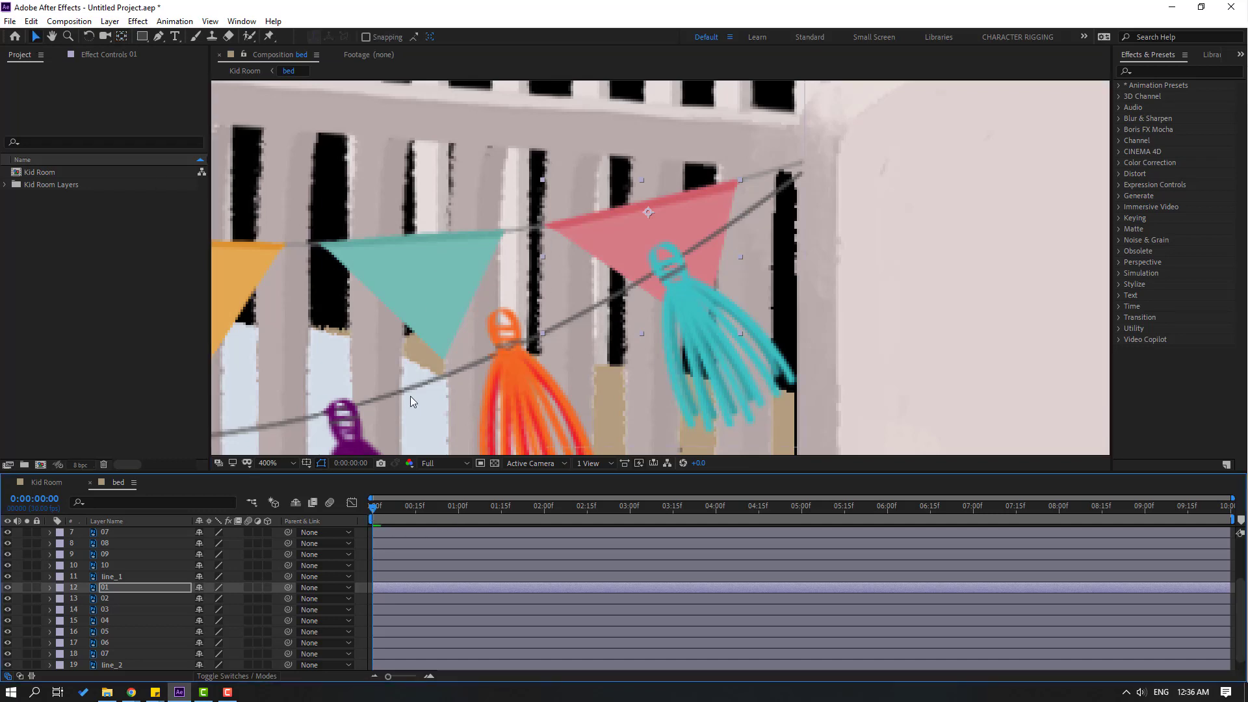
Move the anchor points of flag layers 02 to 06 to the middle of each flag's upper edge with the Pan Behind tool.
{"action": "scroll", "coordinate": [411, 401], "scroll_direction": "down", "scroll_amount": 2}
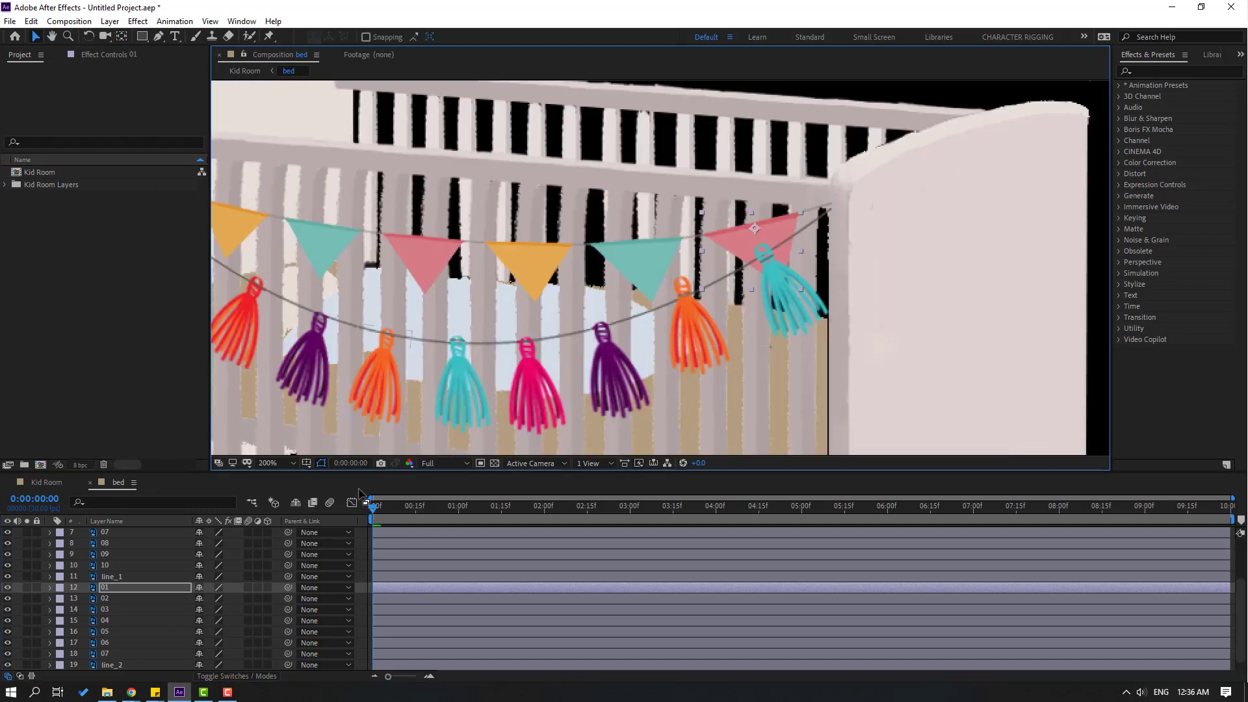
{"action": "key", "text": "y"}
{"action": "left_click_drag", "start_coordinate": [645, 251], "coordinate": [692, 260]}
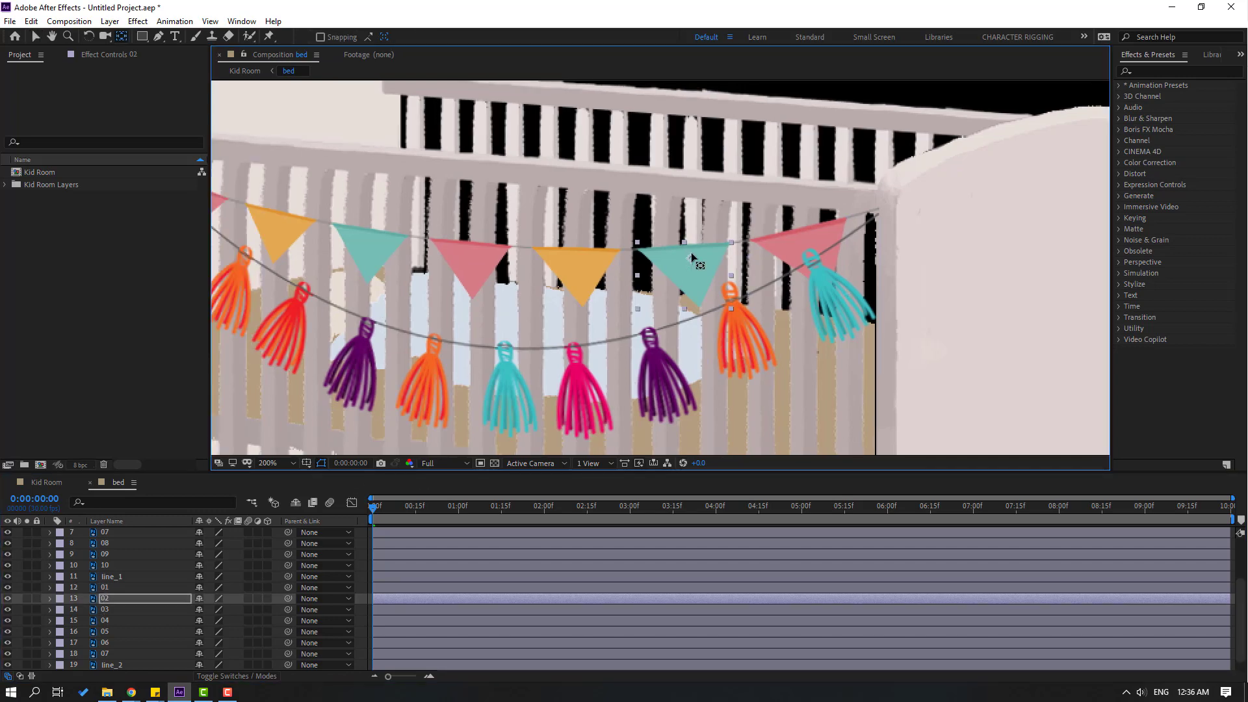
{"action": "left_click", "coordinate": [608, 267]}
{"action": "left_click_drag", "start_coordinate": [625, 297], "coordinate": [742, 298]}
{"action": "left_click", "coordinate": [583, 247]}
{"action": "left_click", "coordinate": [489, 242]}
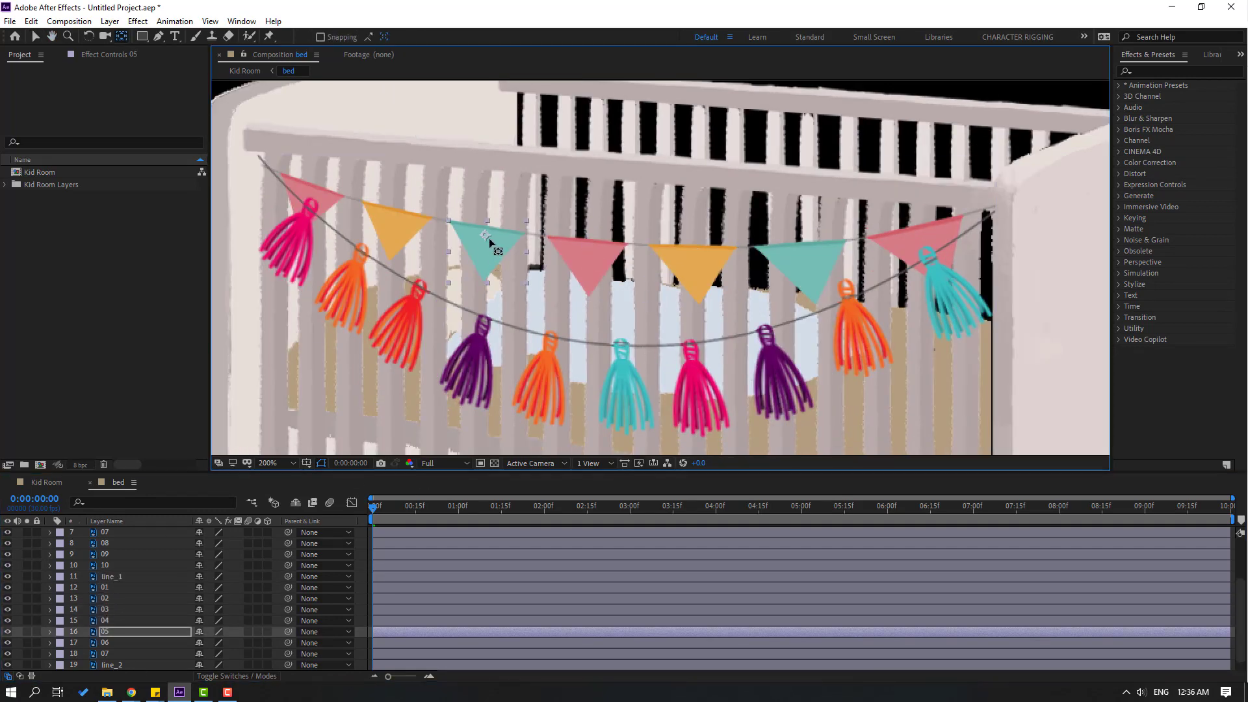
{"action": "left_click", "coordinate": [397, 225]}
{"action": "left_click_drag", "start_coordinate": [416, 260], "coordinate": [506, 286]}
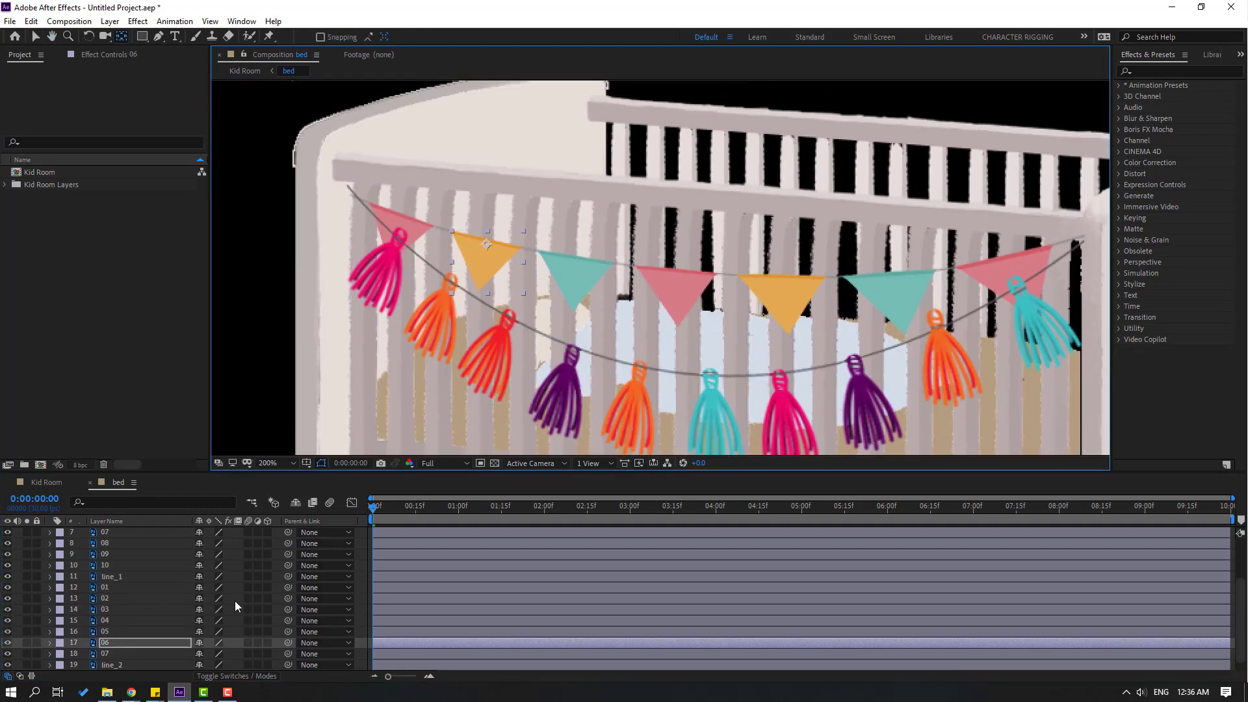
Move the anchor point of the leftmost pink flag, layer 07, to its upper edge and return to the Selection tool.
{"action": "left_click", "coordinate": [108, 657]}
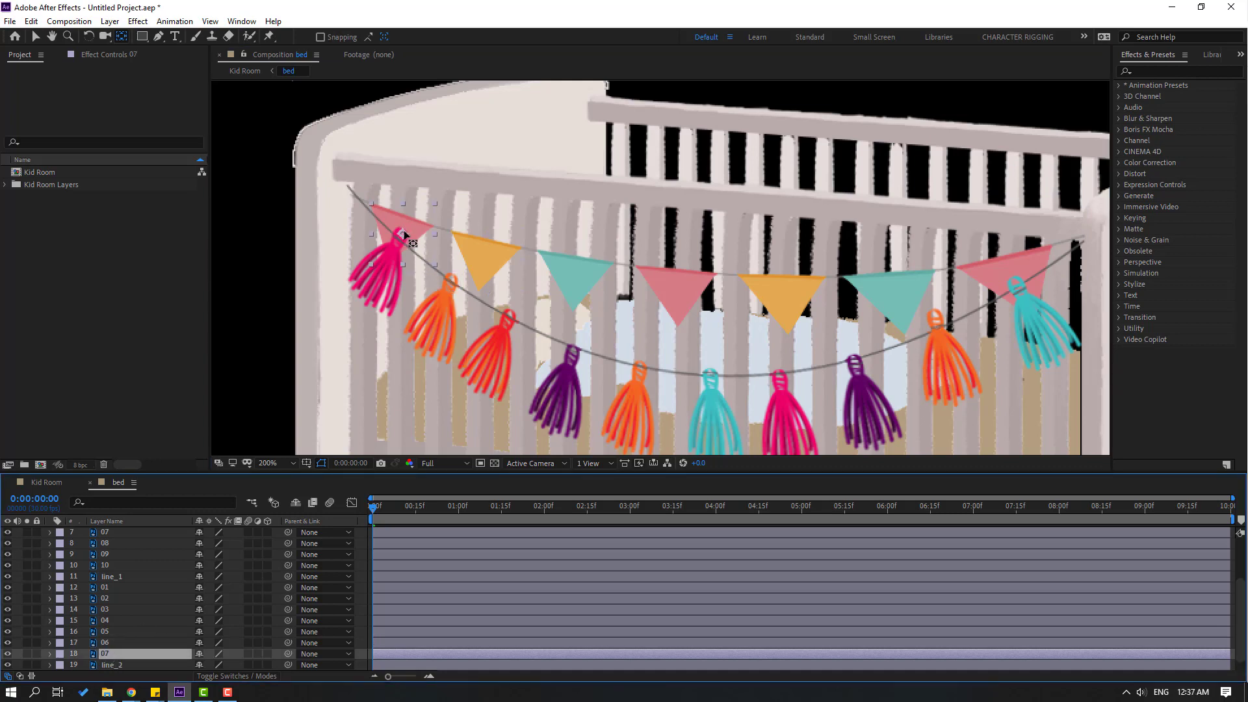
{"action": "left_click", "coordinate": [404, 232]}
{"action": "key", "text": "Return"}
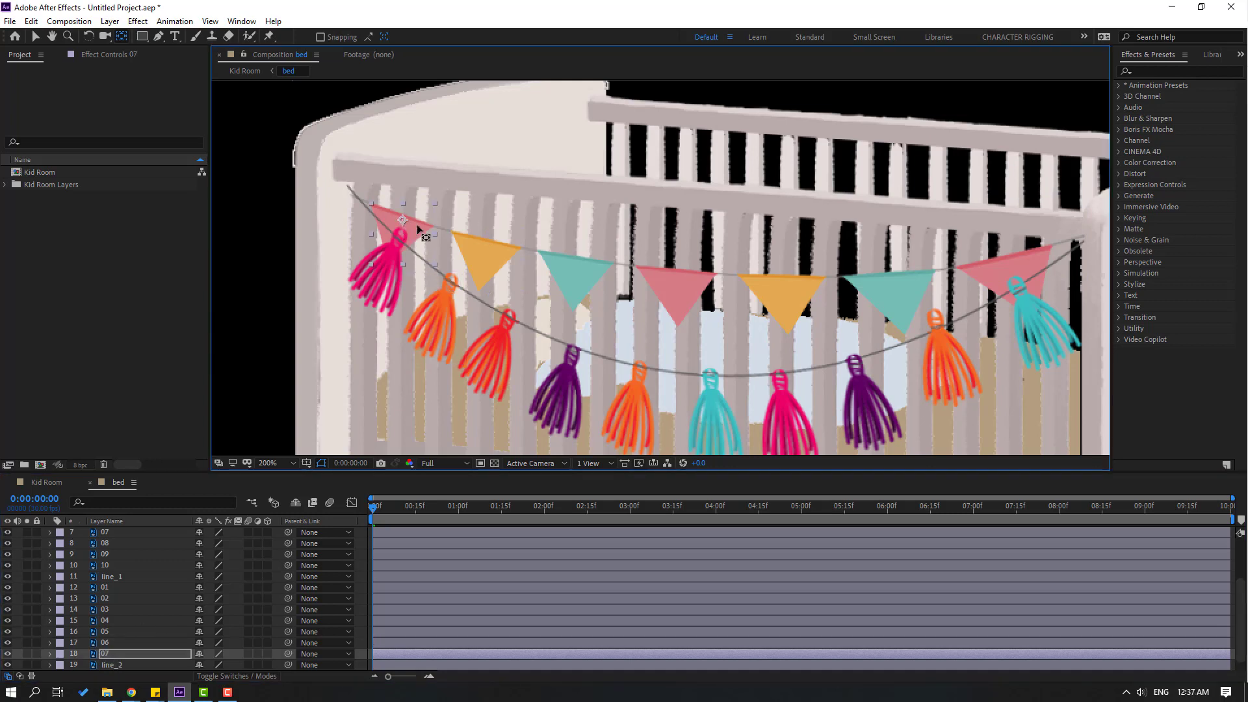
{"action": "left_click", "coordinate": [34, 34]}
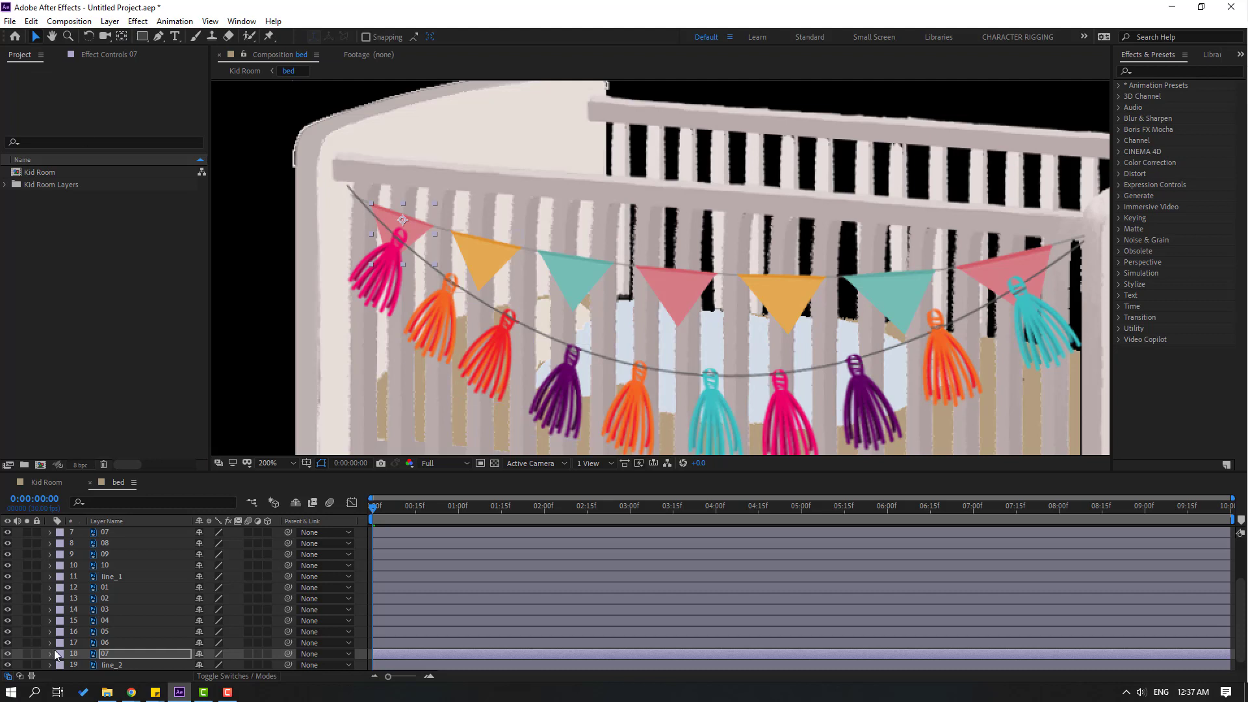
Add the expression wiggle(1,7) to the Rotation of flag layer 01 below line_1 and preview its sway.
{"action": "left_click", "coordinate": [98, 589]}
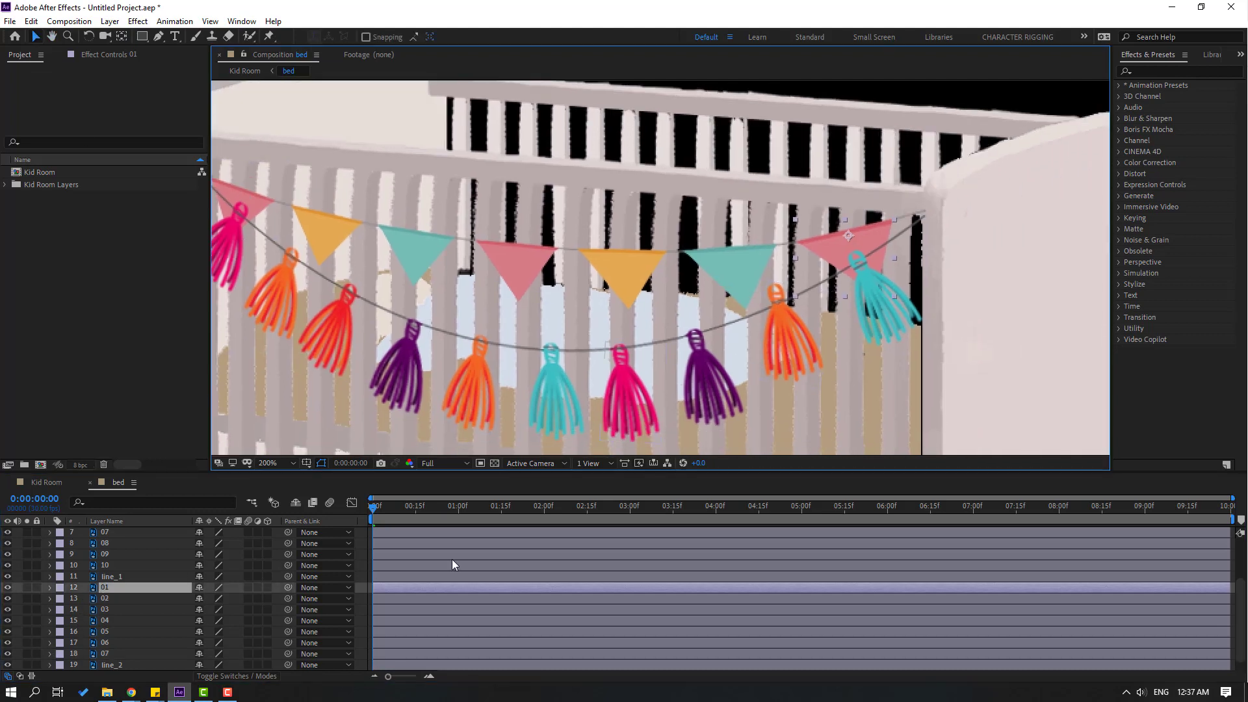
{"action": "key", "text": "r"}
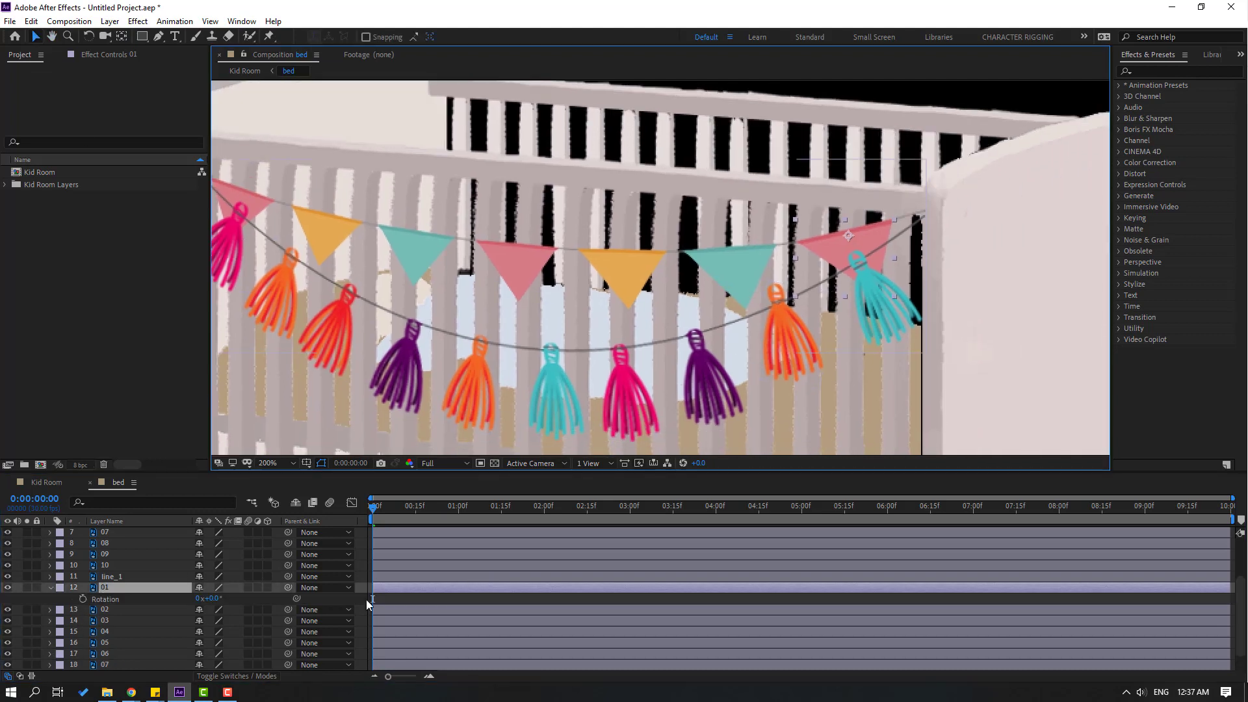
{"action": "left_click", "coordinate": [83, 598], "text": "alt"}
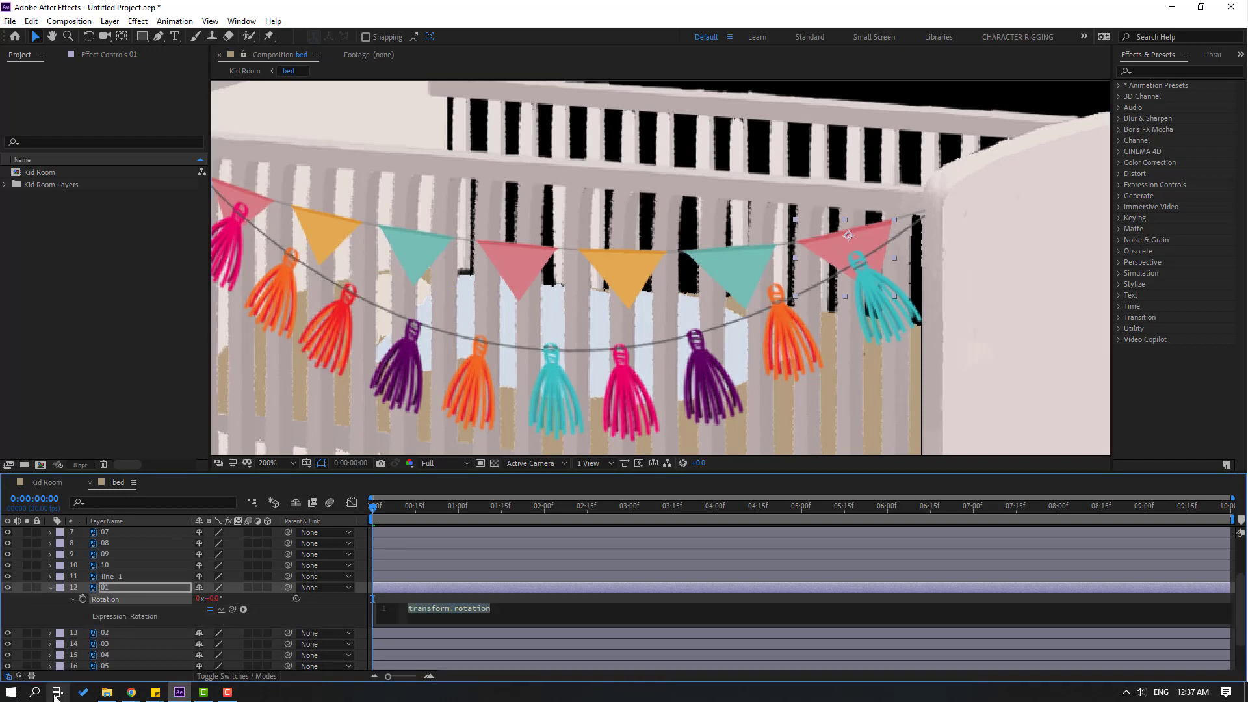
{"action": "type", "text": "wiggle(1,12)"}
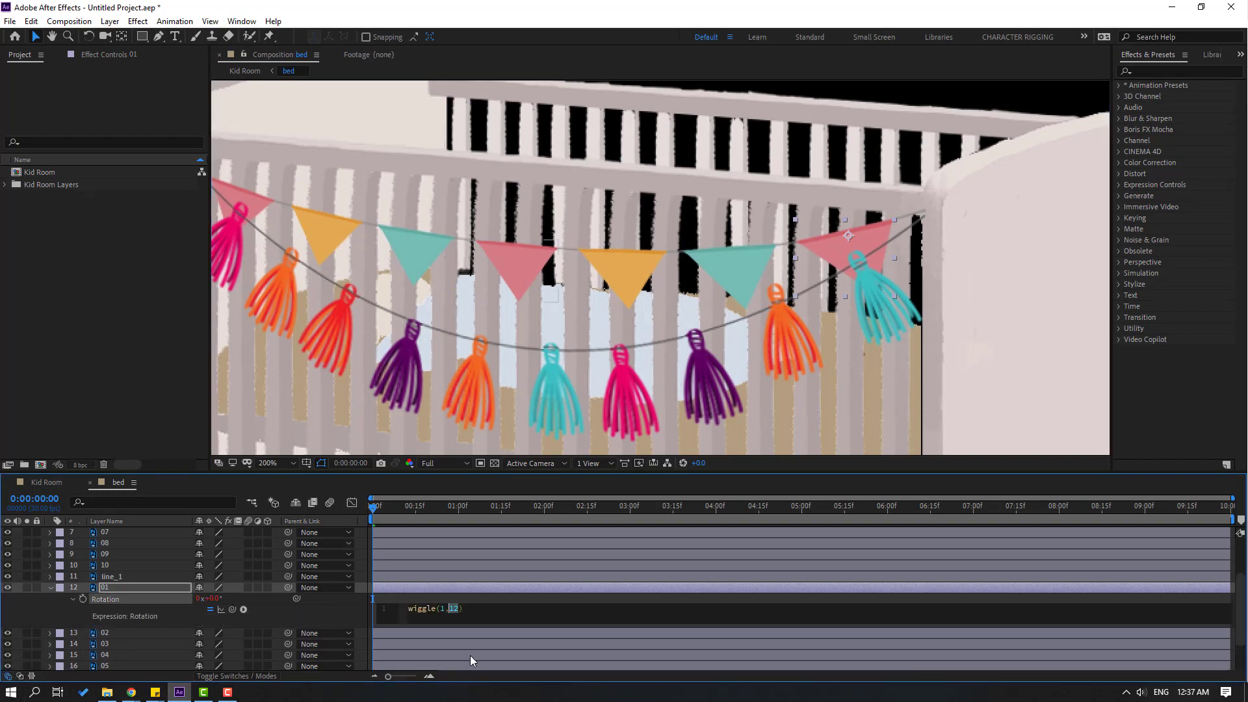
{"action": "left_click", "coordinate": [458, 601]}
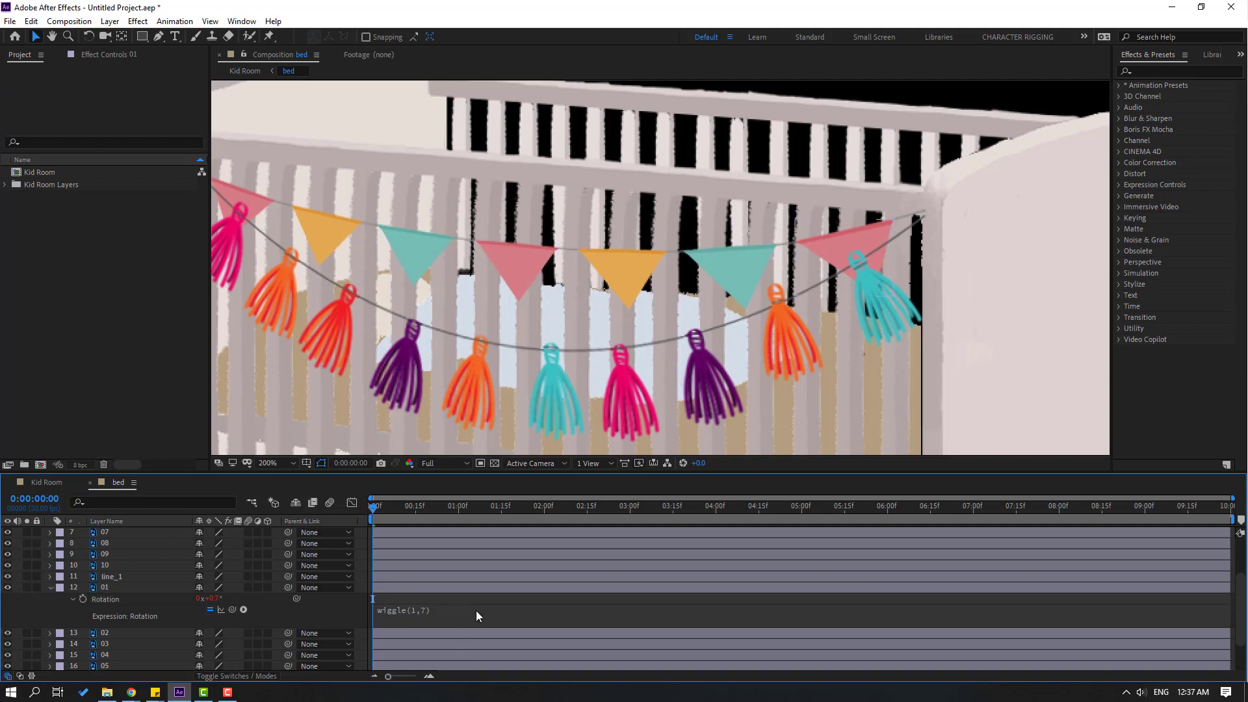
{"action": "key", "text": "space"}
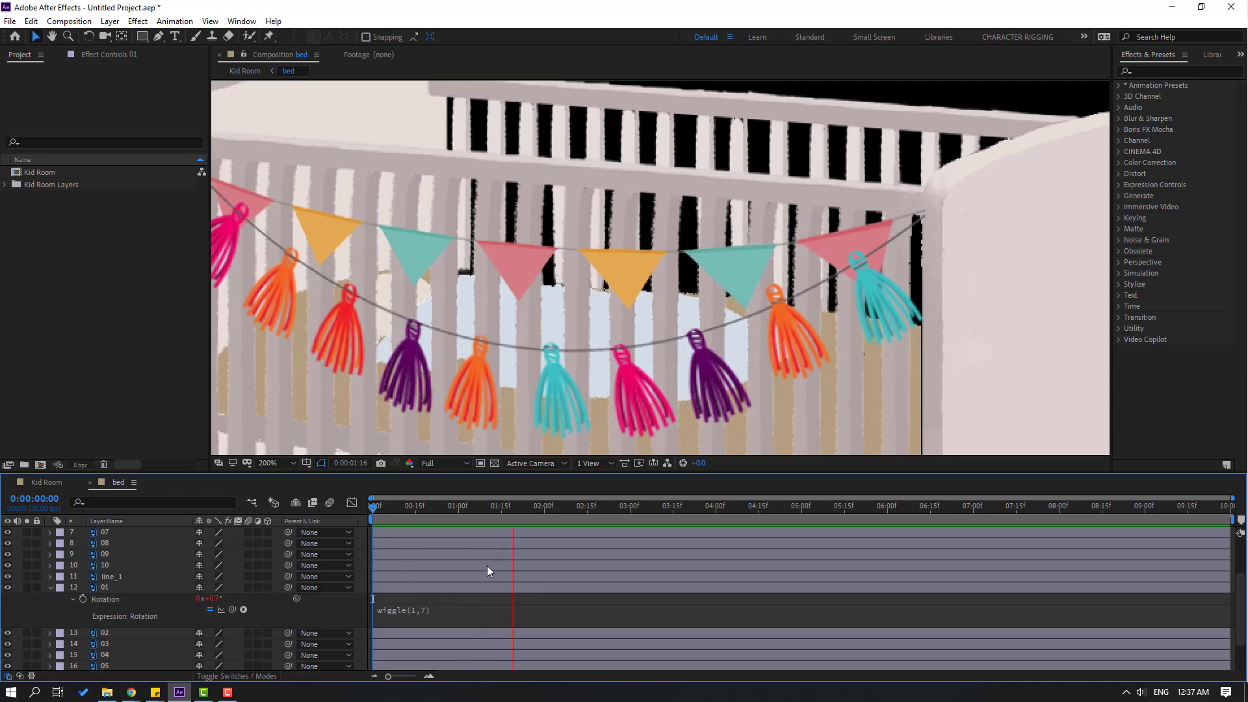
{"action": "left_click", "coordinate": [379, 510]}
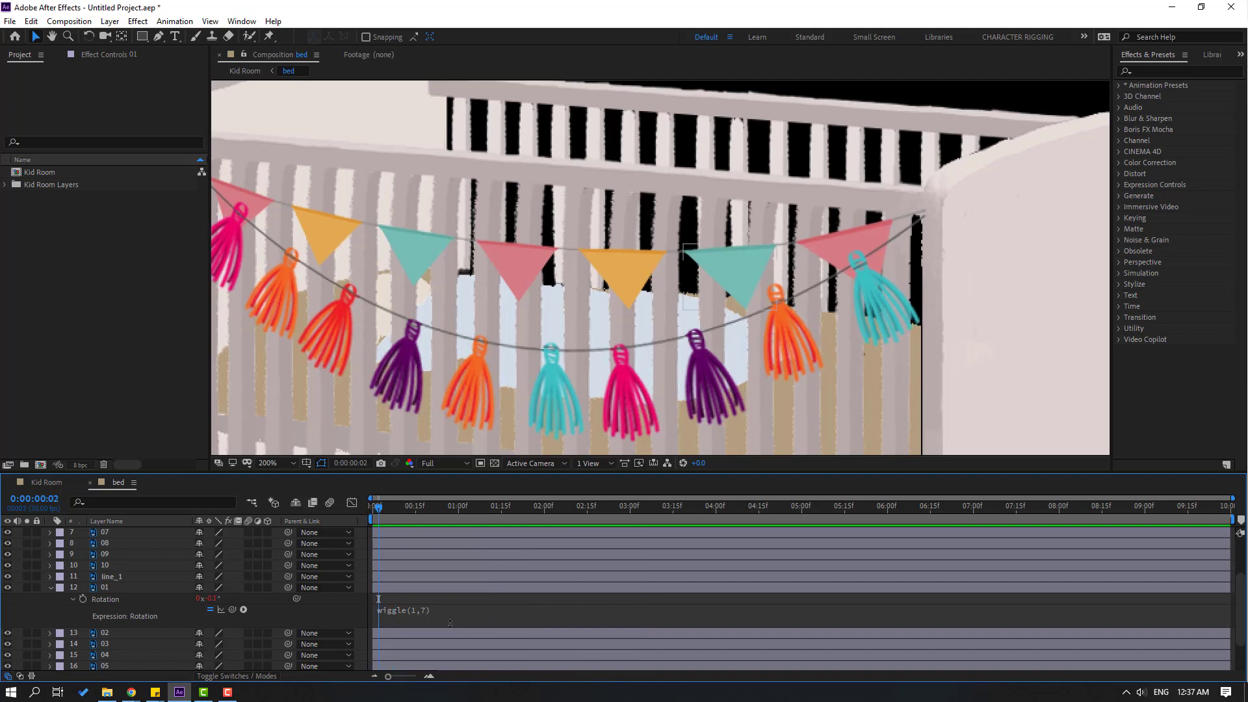
Copy the full wiggle(1,7) expression from flag layer 01's Rotation and collapse that layer's properties.
{"action": "left_click", "coordinate": [444, 610]}
{"action": "key", "text": "ctrl+c"}
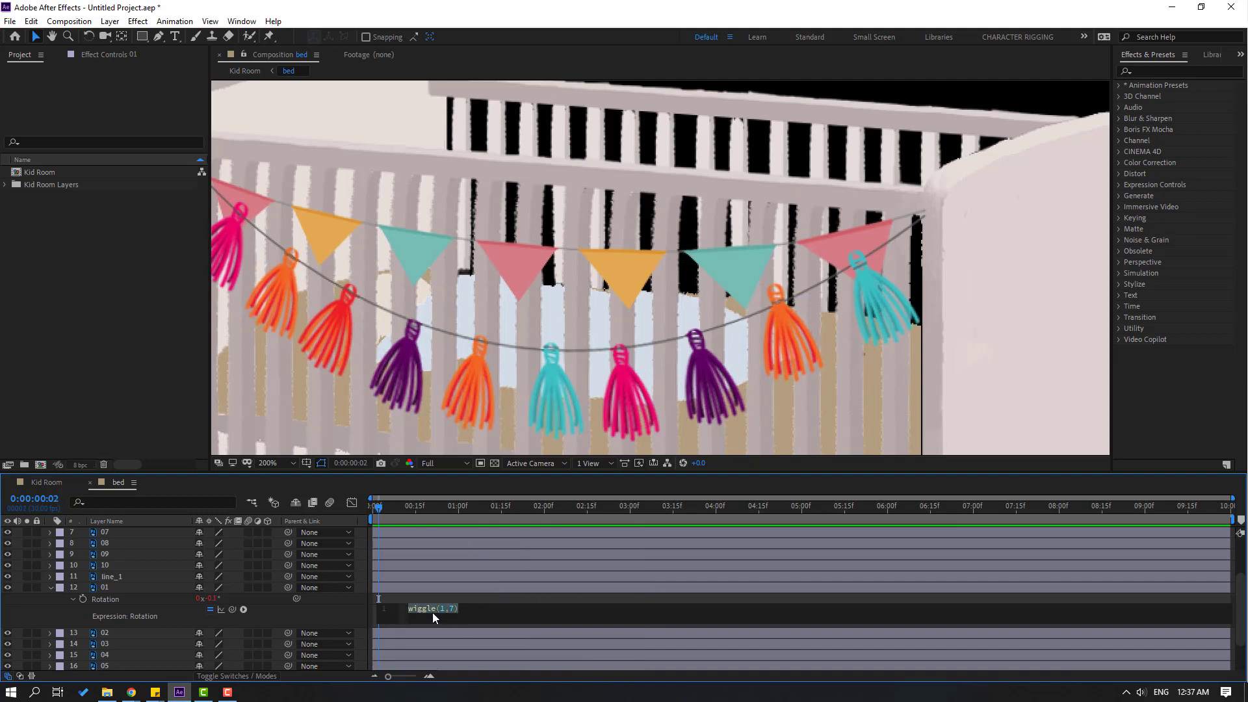
{"action": "left_click", "coordinate": [50, 588]}
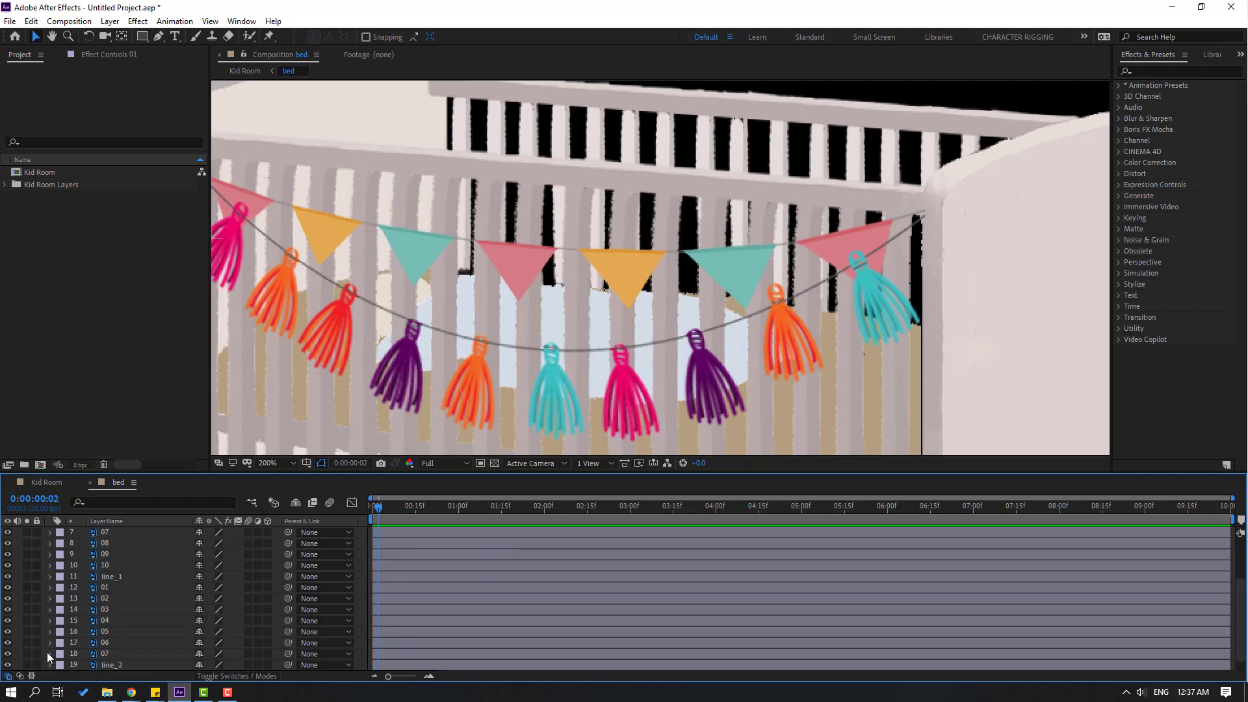
Reveal the Rotation property of flag layers 02 to 07 and return the playhead to the first frame.
{"action": "left_click", "coordinate": [100, 599]}
{"action": "scroll", "coordinate": [155, 630], "scroll_direction": "down", "scroll_amount": 1}
{"action": "left_click", "coordinate": [96, 641], "text": "shift"}
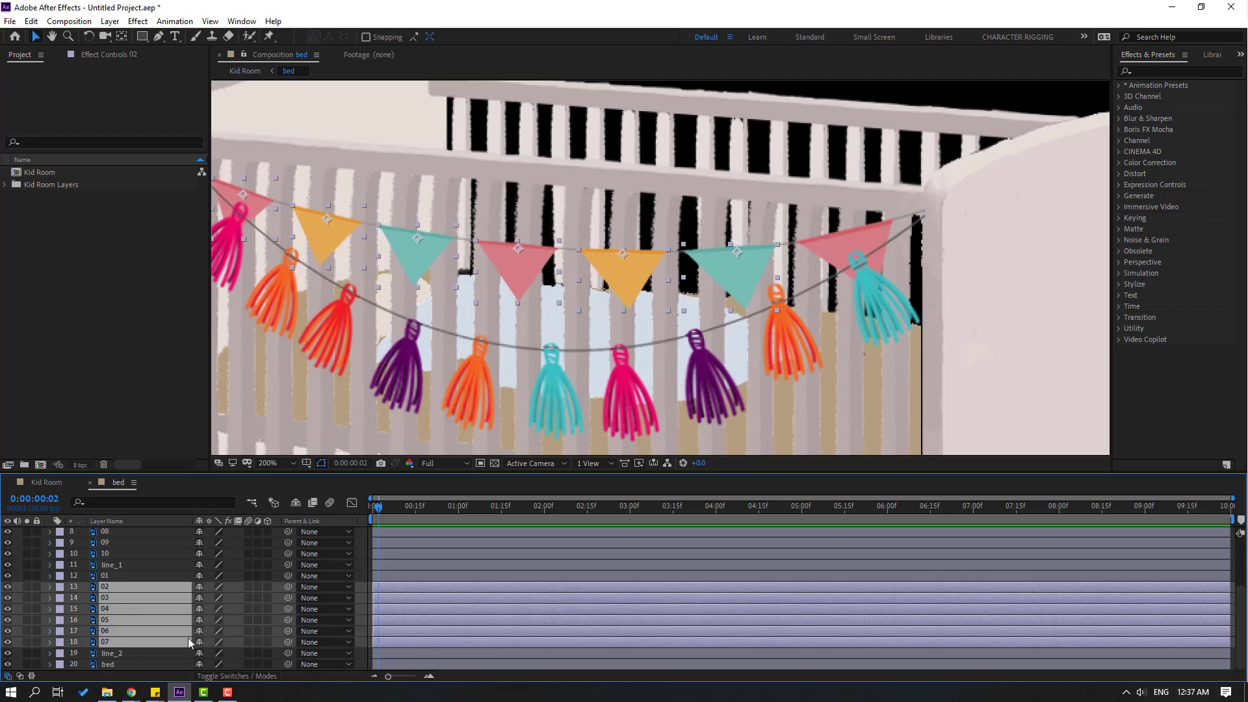
{"action": "key", "text": "r"}
{"action": "left_click", "coordinate": [380, 599]}
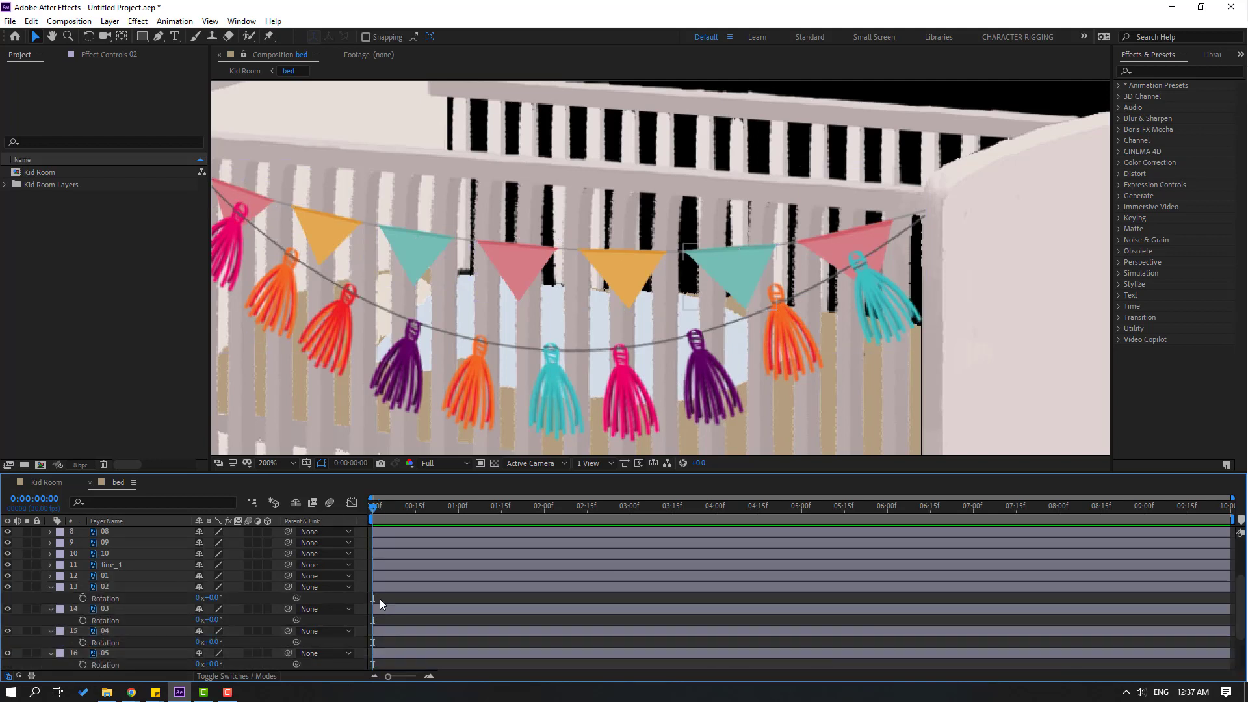
Apply the copied wiggle(1,7) expression to the Rotation of flag layer 02.
{"action": "left_click", "coordinate": [83, 598], "text": "alt"}
{"action": "key", "text": "ctrl+v"}
{"action": "left_click", "coordinate": [456, 596]}
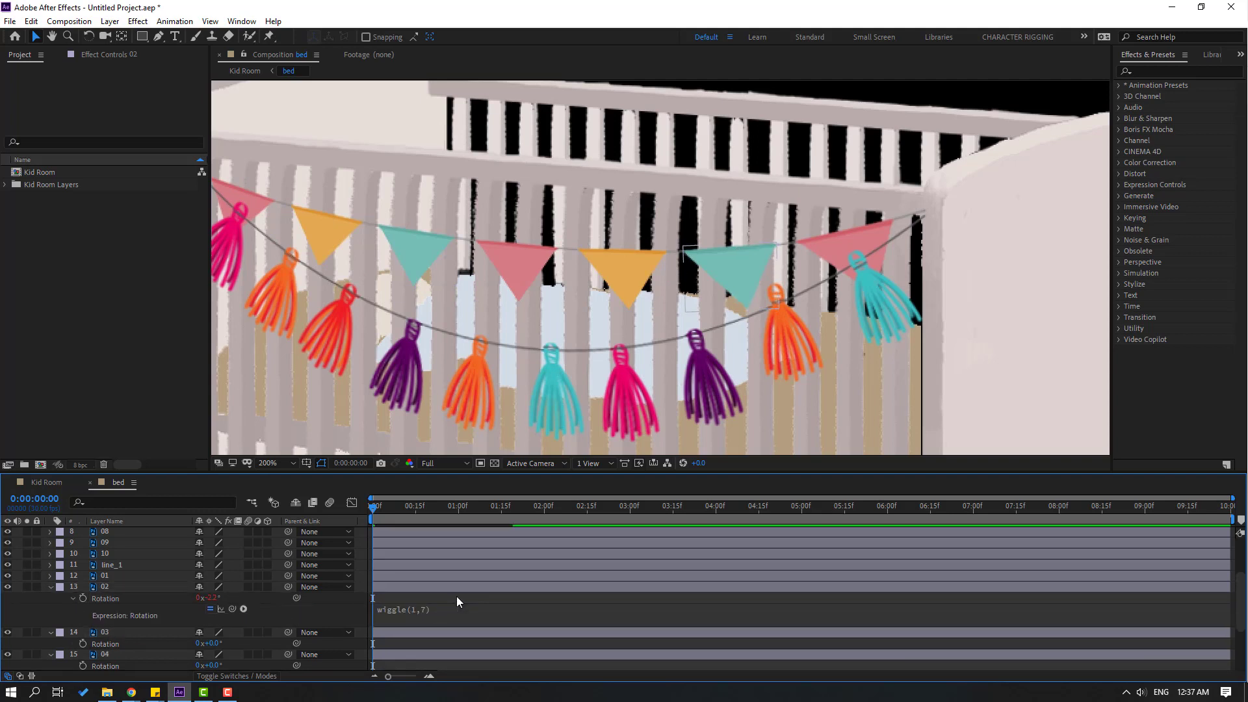
Apply the copied wiggle(1,7) expression to the Rotation of flag layers 03 and 04, collapsing layers 02 to 04.
{"action": "left_click", "coordinate": [50, 587]}
{"action": "left_click", "coordinate": [82, 610], "text": "alt"}
{"action": "key", "text": "ctrl+v"}
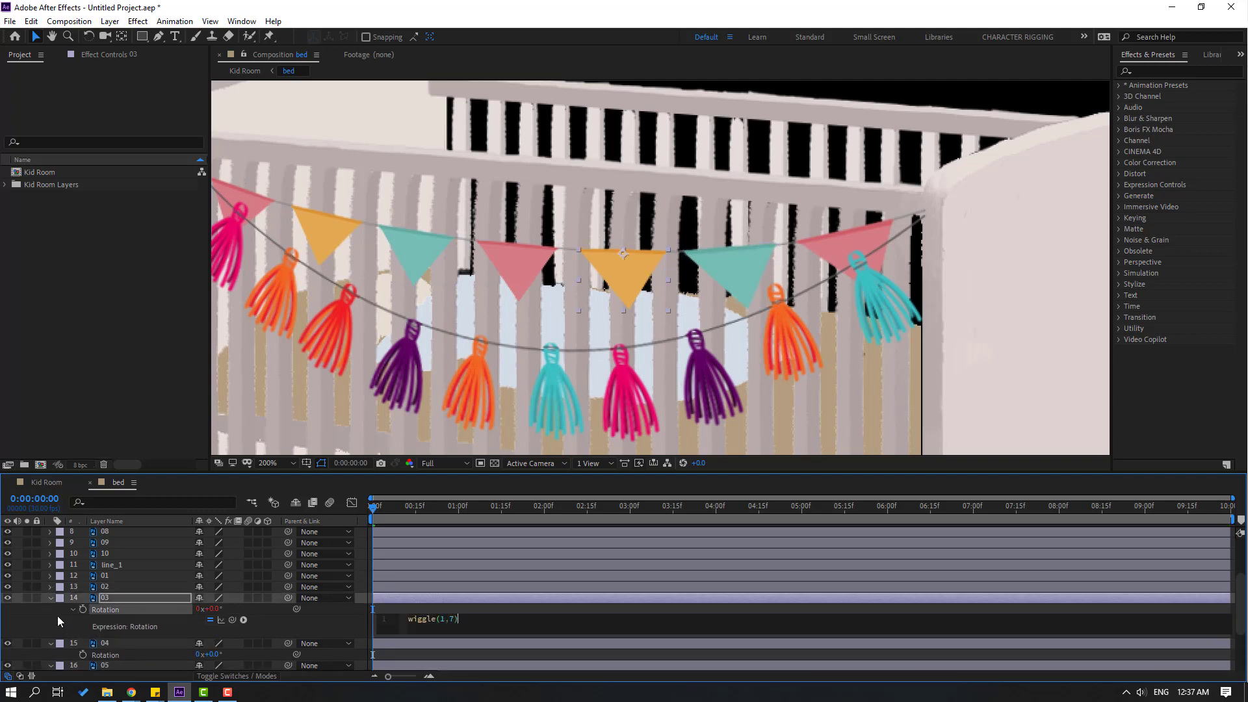
{"action": "left_click", "coordinate": [57, 615]}
{"action": "left_click", "coordinate": [51, 598]}
{"action": "left_click", "coordinate": [81, 621], "text": "alt"}
{"action": "key", "text": "ctrl+v"}
{"action": "left_click", "coordinate": [56, 626]}
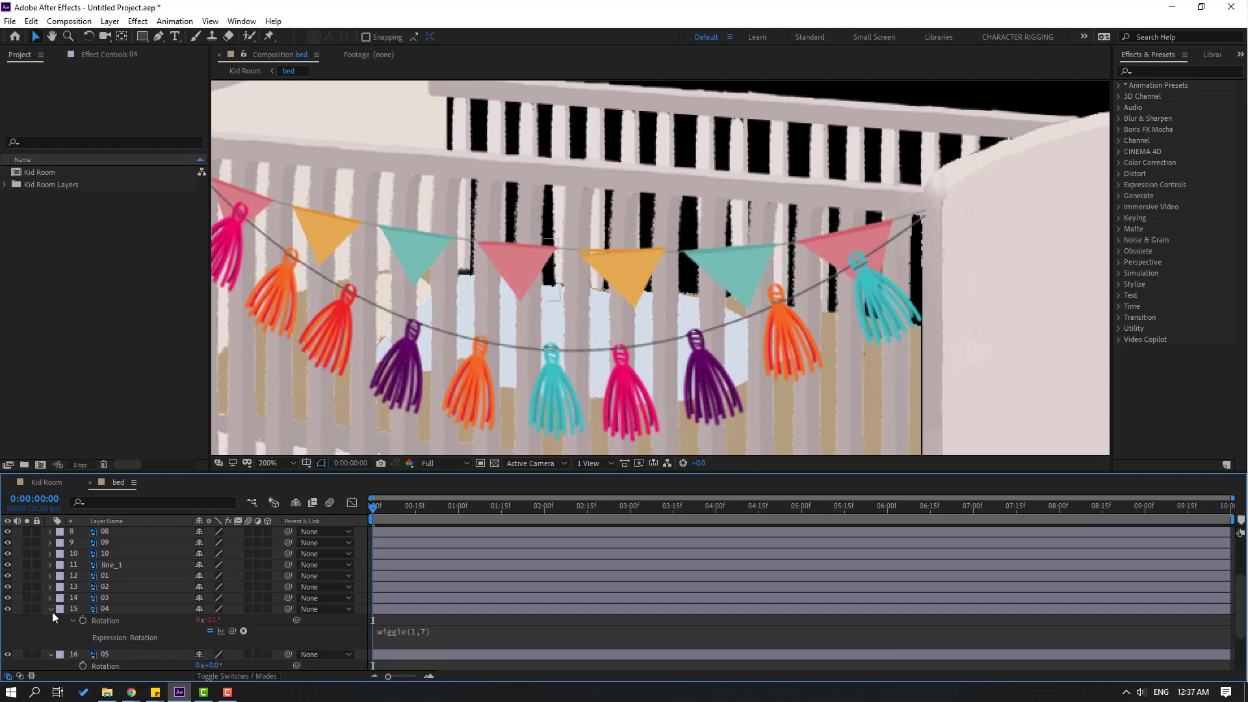
{"action": "left_click", "coordinate": [52, 610]}
Apply the copied wiggle(1,7) expression to the Rotation of flag layers 05, 06 and 07, collapsing each layer.
{"action": "left_click", "coordinate": [82, 598], "text": "alt"}
{"action": "key", "text": "ctrl+v"}
{"action": "left_click", "coordinate": [57, 587]}
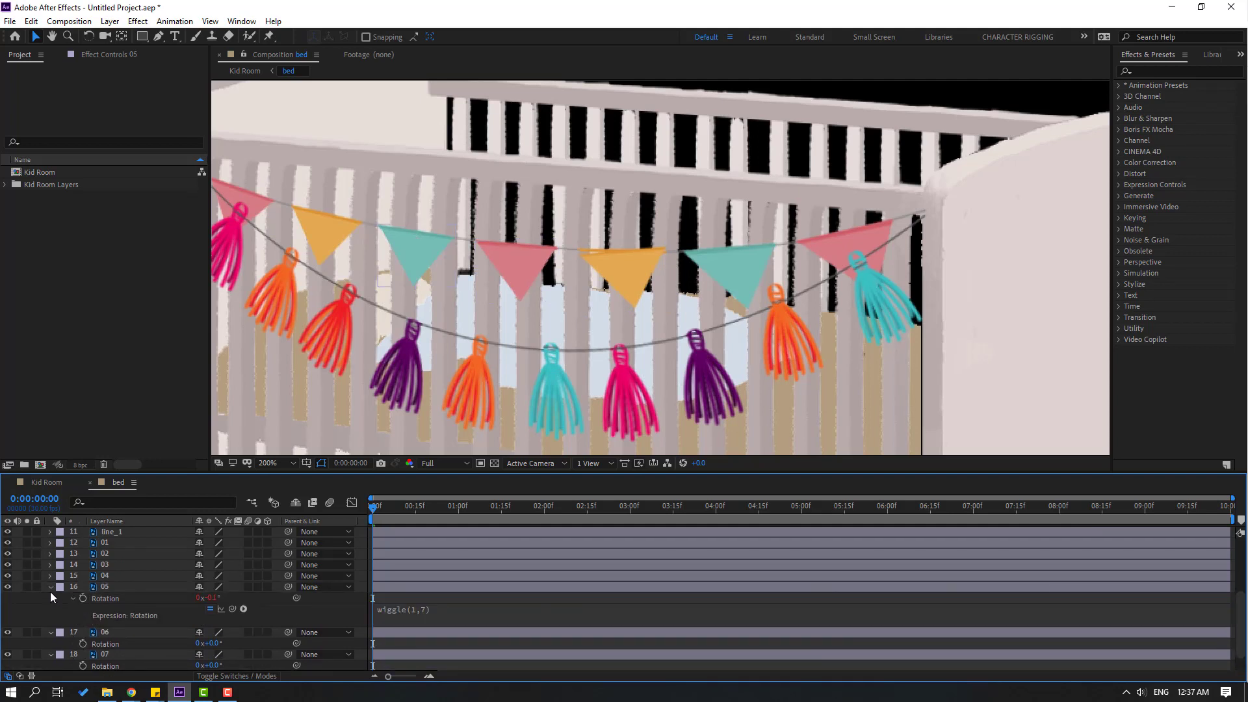
{"action": "left_click", "coordinate": [51, 587]}
{"action": "left_click", "coordinate": [82, 621], "text": "alt"}
{"action": "key", "text": "ctrl+v"}
{"action": "left_click", "coordinate": [51, 622]}
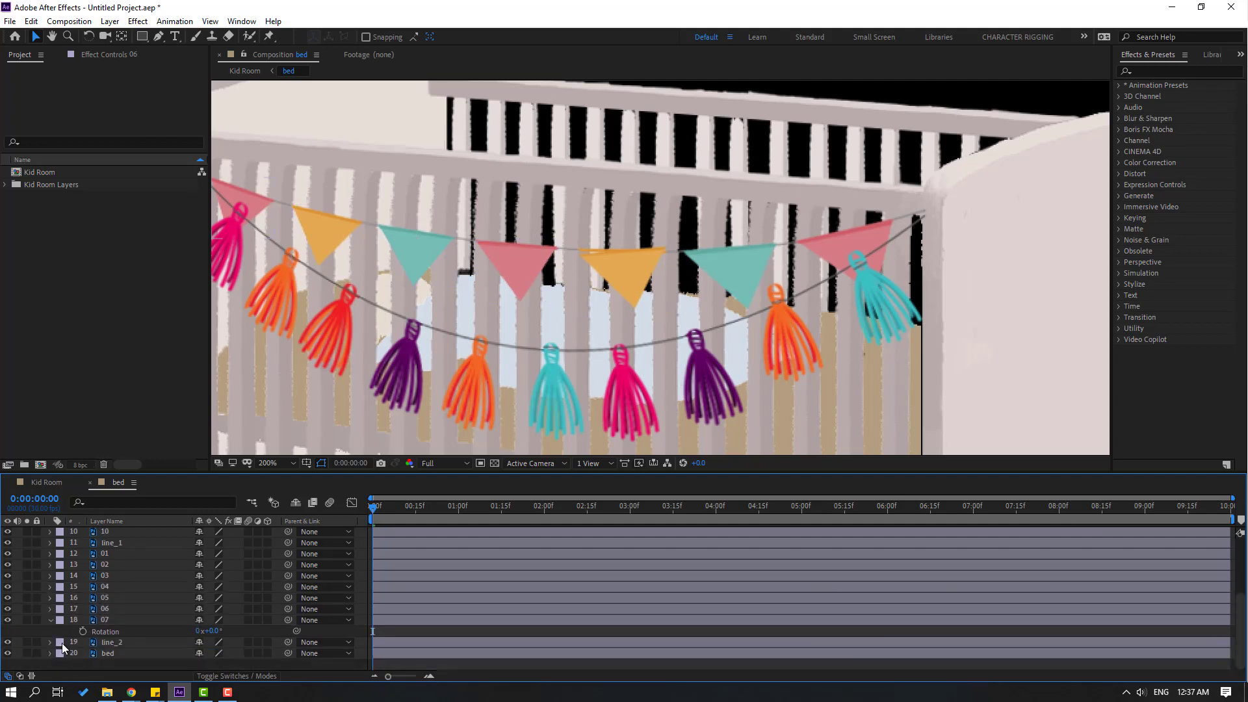
{"action": "left_click", "coordinate": [79, 646], "text": "alt"}
{"action": "key", "text": "ctrl+v"}
{"action": "left_click", "coordinate": [47, 643]}
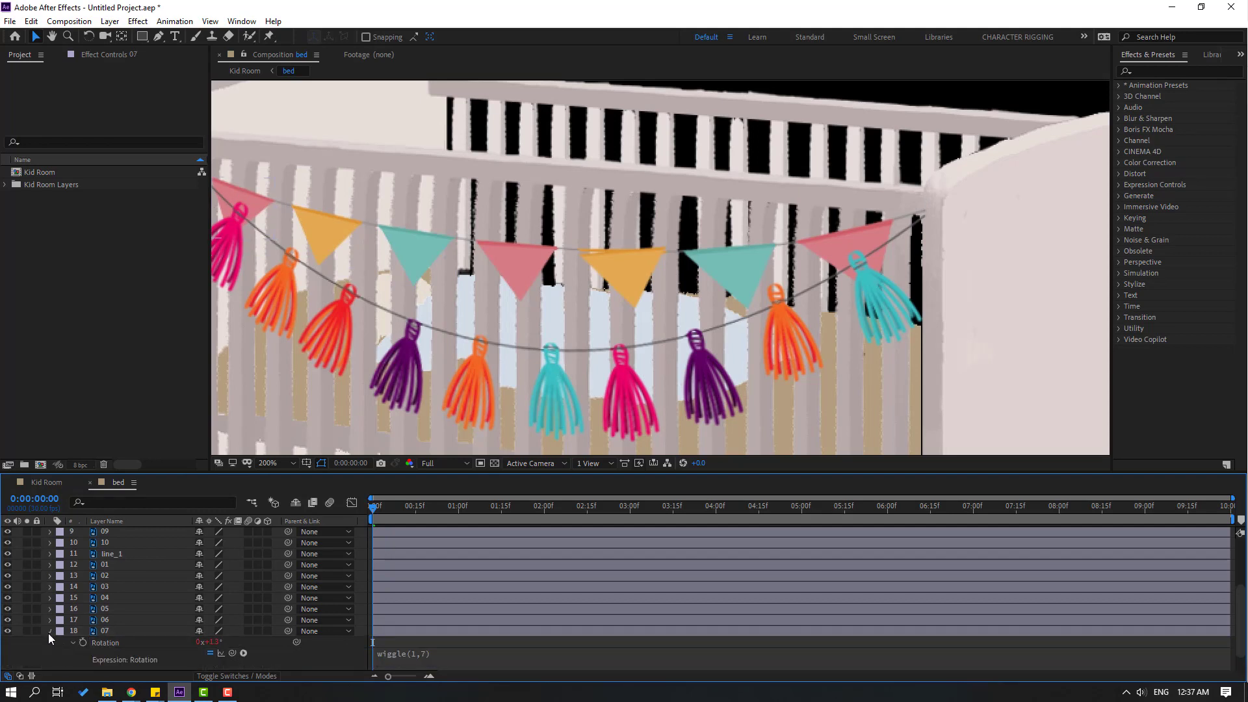
{"action": "left_click", "coordinate": [52, 631]}
Preview the swaying garland on the whole crib, and close the bed composition to view it in the Kid Room scene.
{"action": "key", "text": "space"}
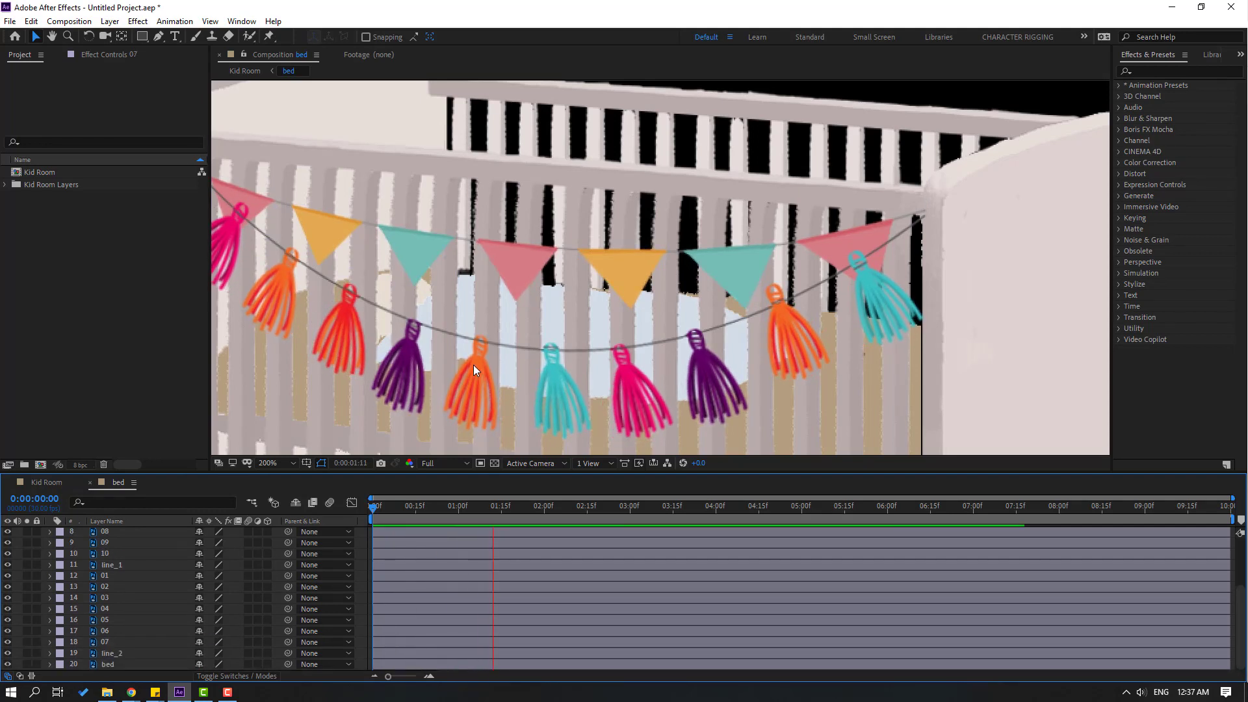
{"action": "key", "text": "comma"}
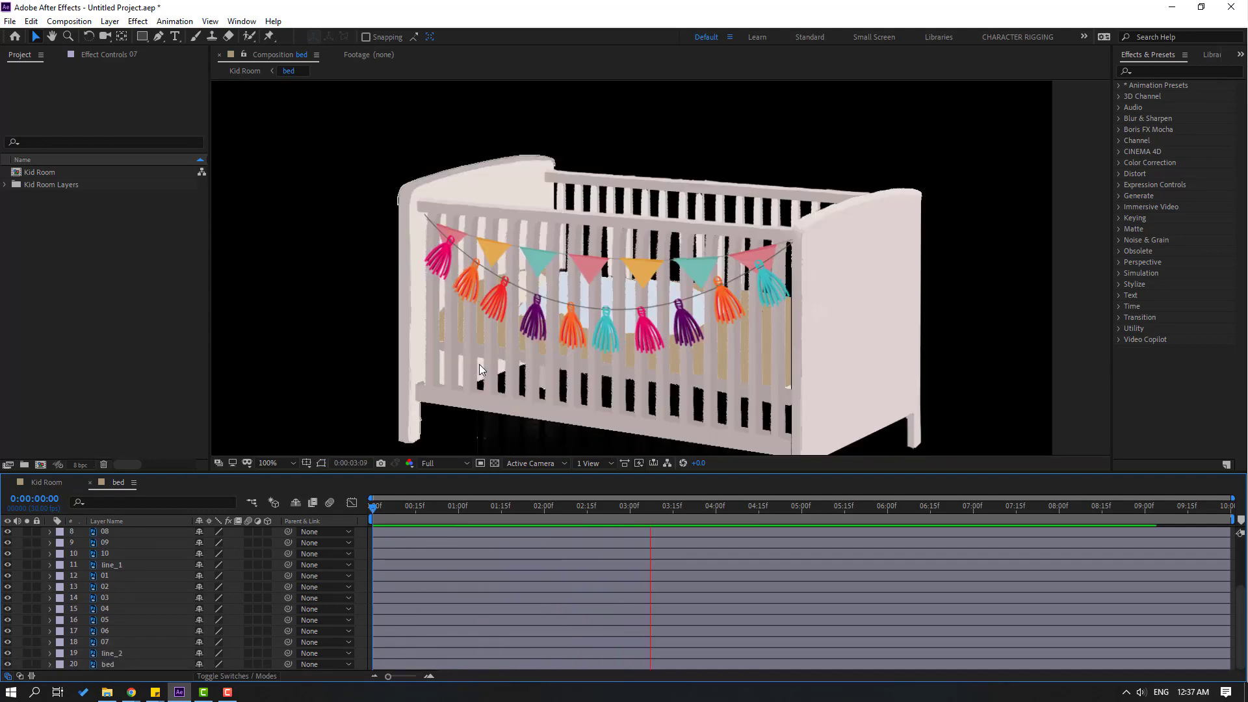
{"action": "left_click", "coordinate": [435, 506]}
{"action": "left_click", "coordinate": [409, 506]}
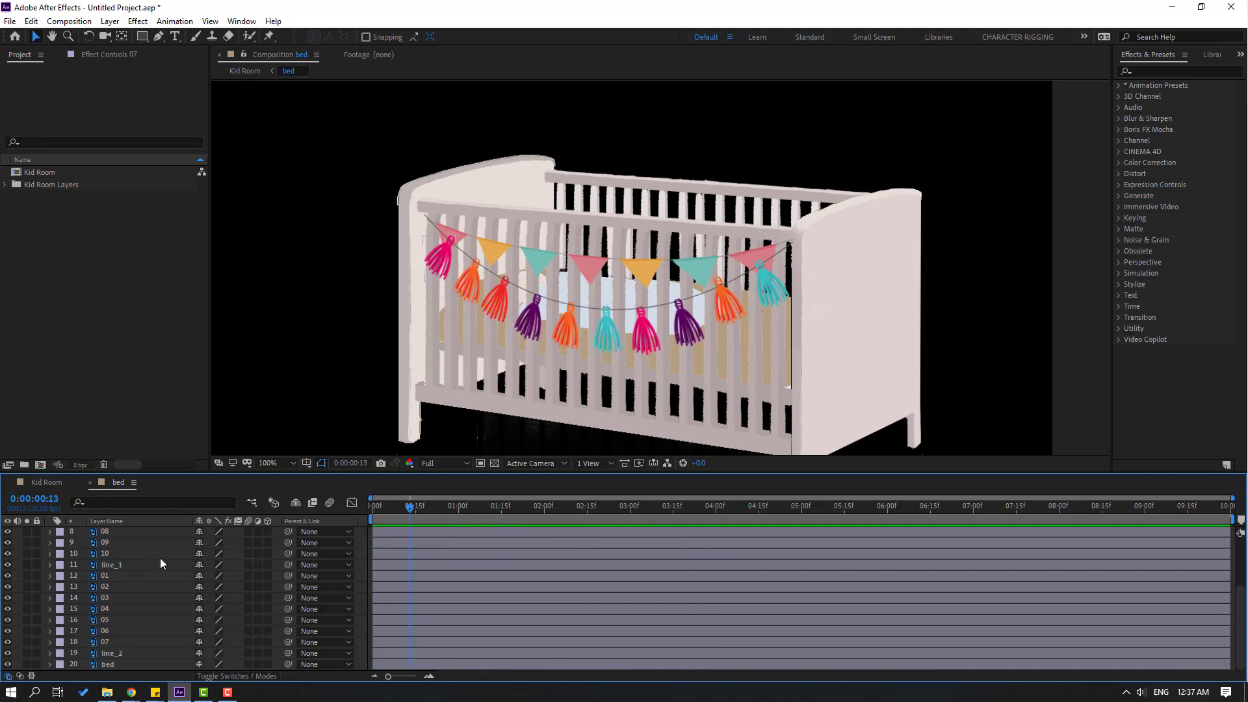
{"action": "left_click", "coordinate": [89, 483]}
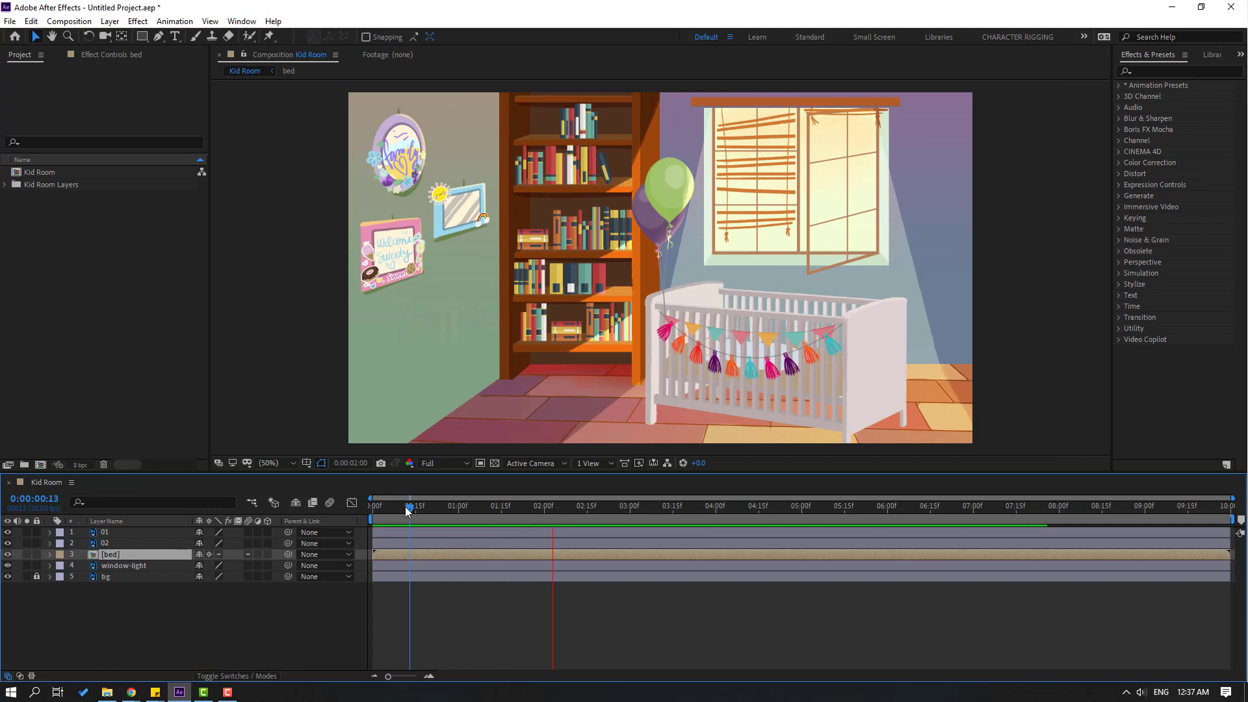
{"action": "left_click", "coordinate": [139, 602]}
Solo the purple balloon layer 02 and place puppet pins on the balloon's body and the lower end of its string.
{"action": "left_click", "coordinate": [105, 546]}
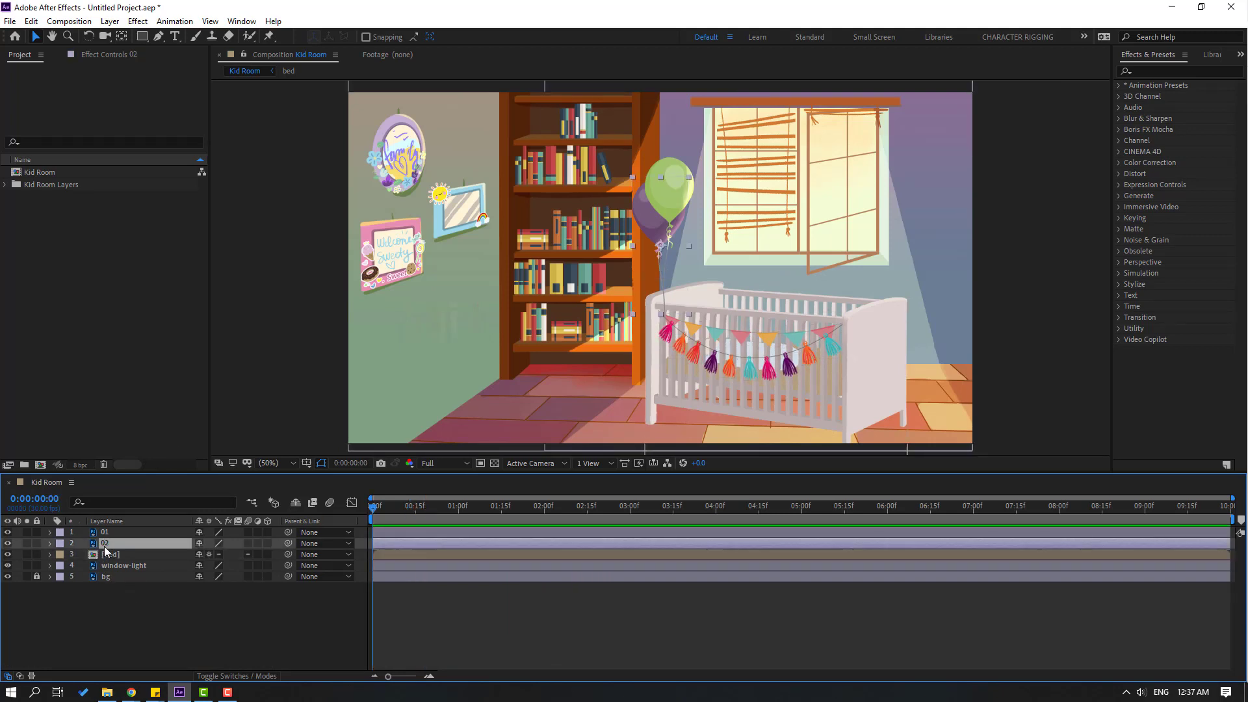
{"action": "left_click", "coordinate": [27, 543]}
{"action": "scroll", "coordinate": [291, 100], "scroll_direction": "up", "scroll_amount": 2}
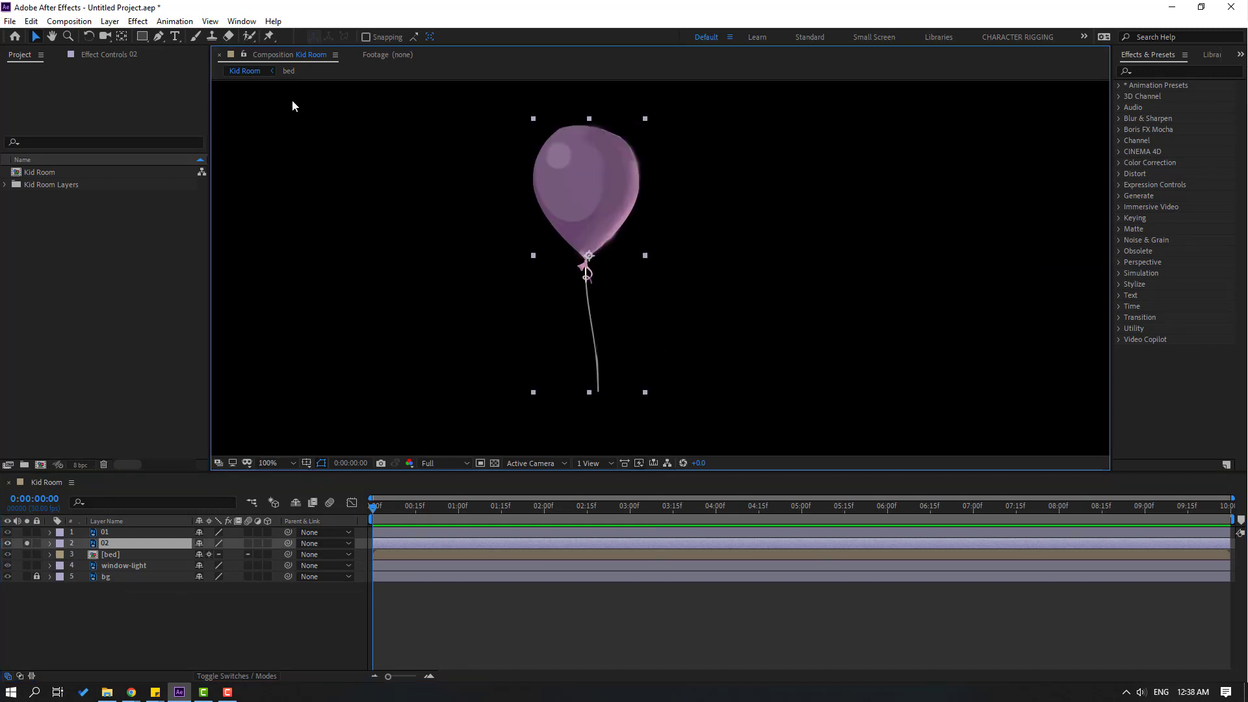
{"action": "left_click", "coordinate": [271, 36]}
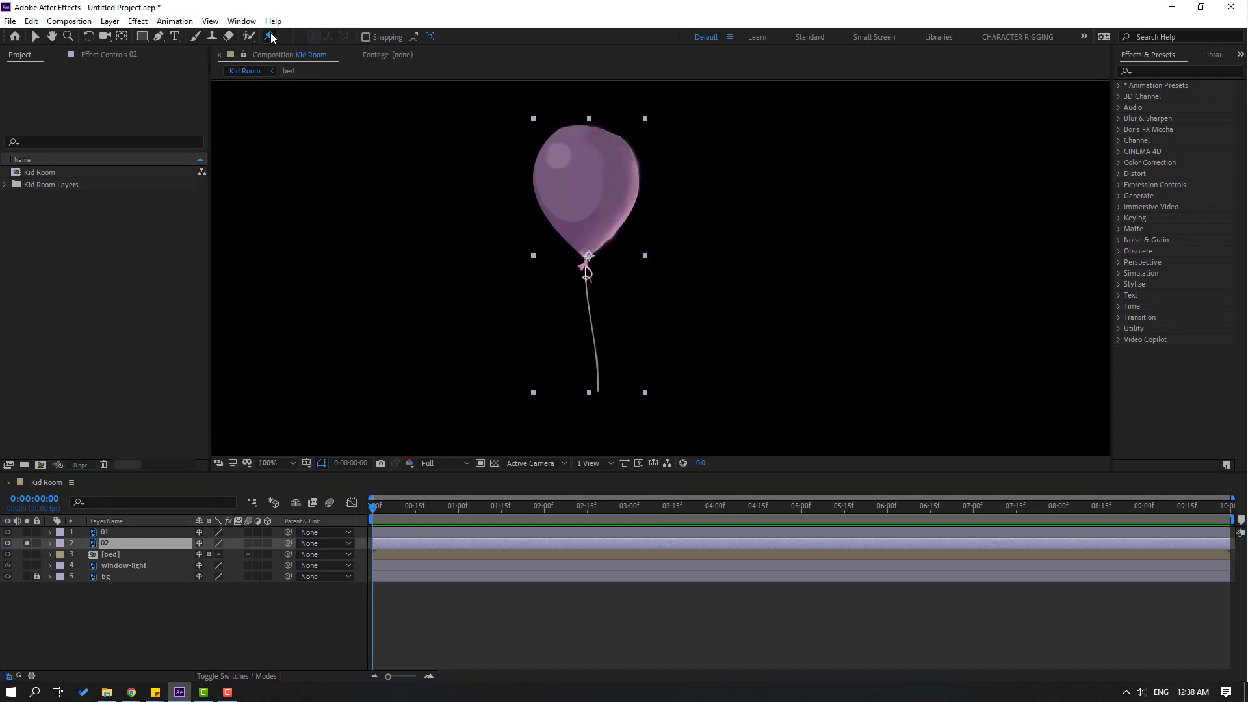
{"action": "left_click", "coordinate": [587, 166]}
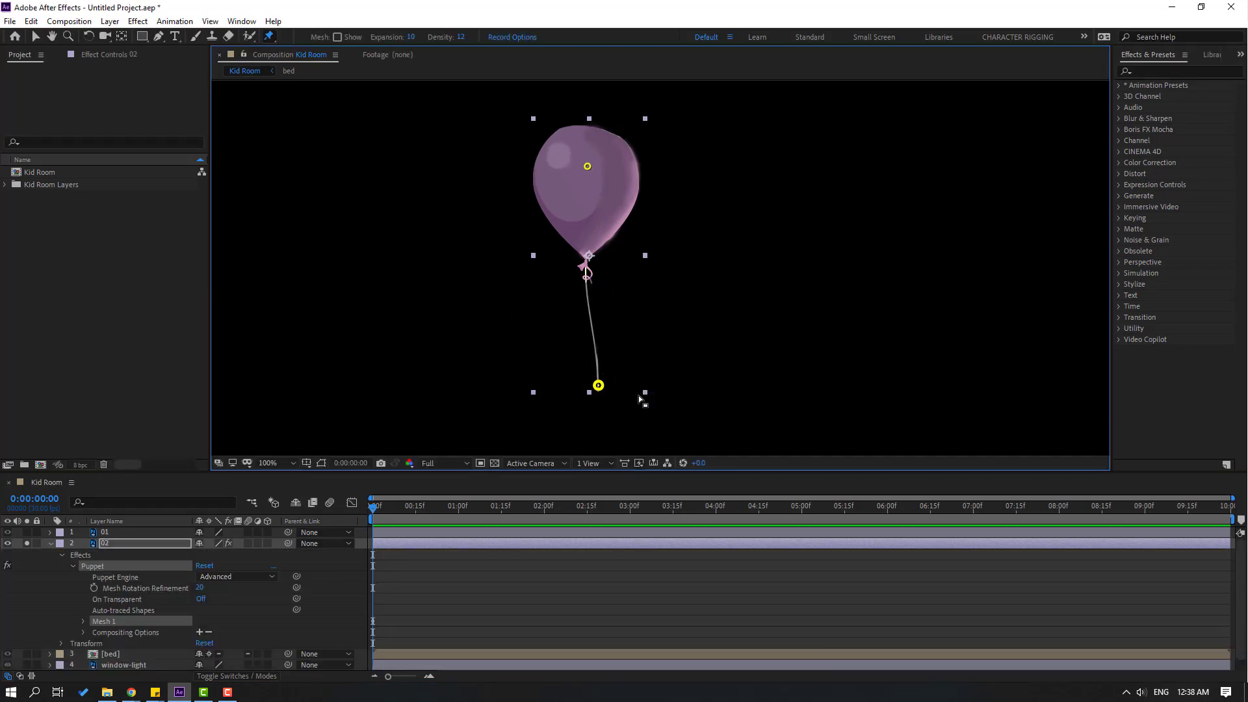
{"action": "left_click", "coordinate": [36, 36]}
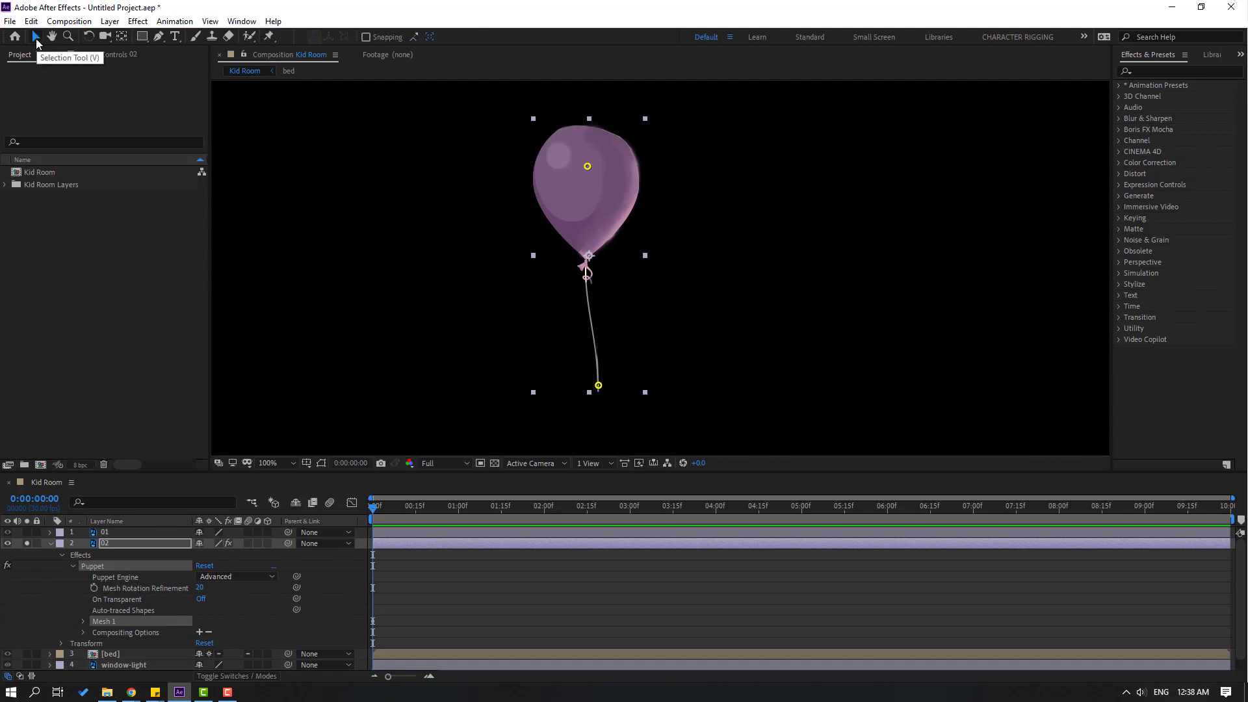
Reveal the Position property of Puppet Pin 1 on the purple balloon's body, under Mesh 1's Deform group.
{"action": "left_click", "coordinate": [82, 621]}
{"action": "scroll", "coordinate": [64, 614], "scroll_direction": "down", "scroll_amount": 2}
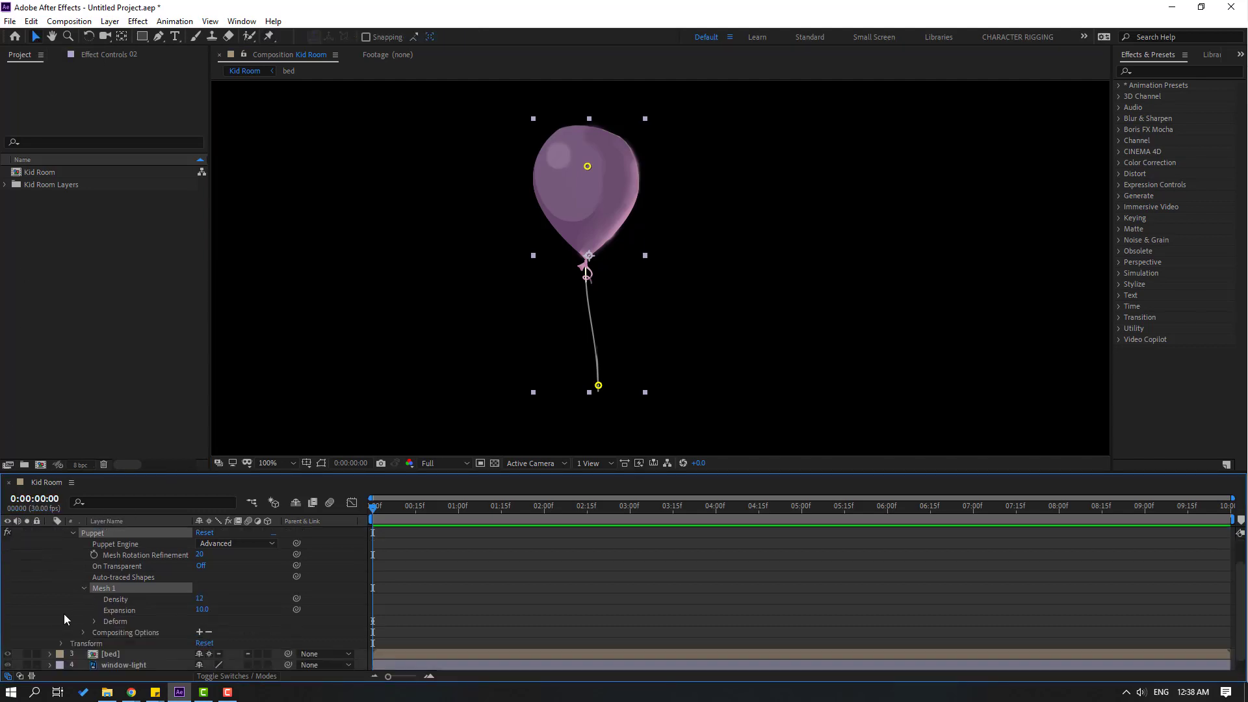
{"action": "left_click", "coordinate": [93, 611]}
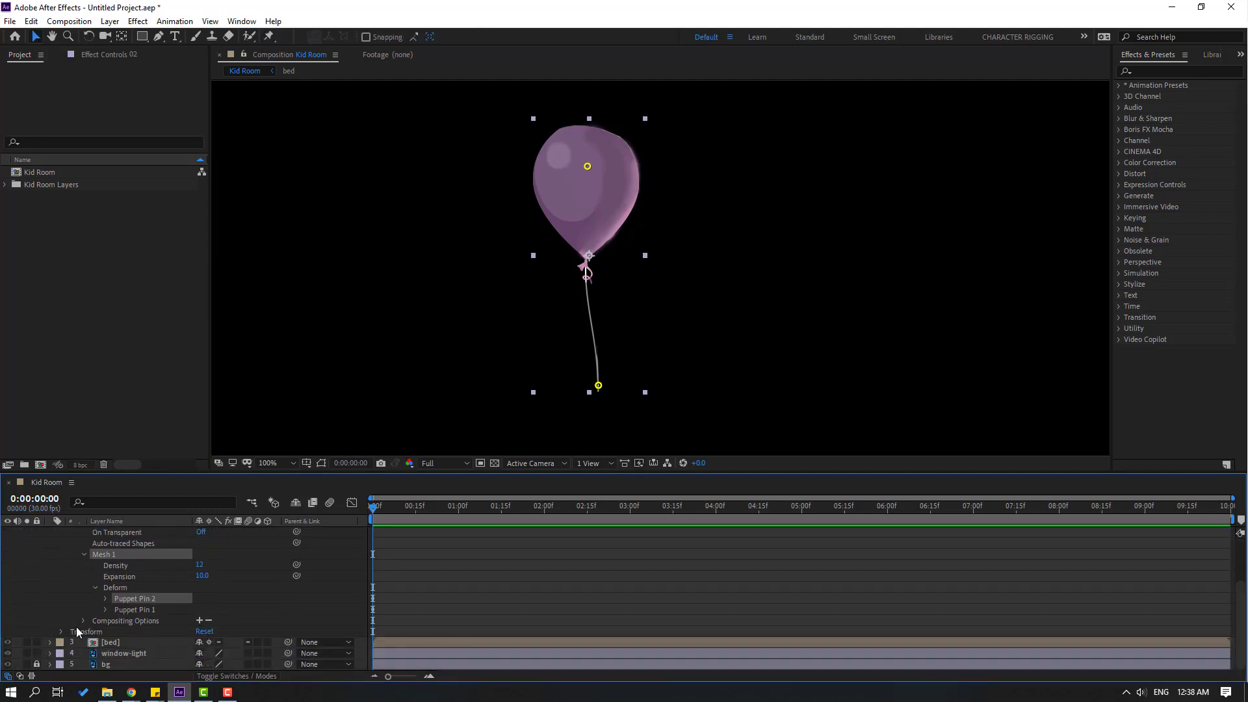
{"action": "left_click", "coordinate": [587, 167]}
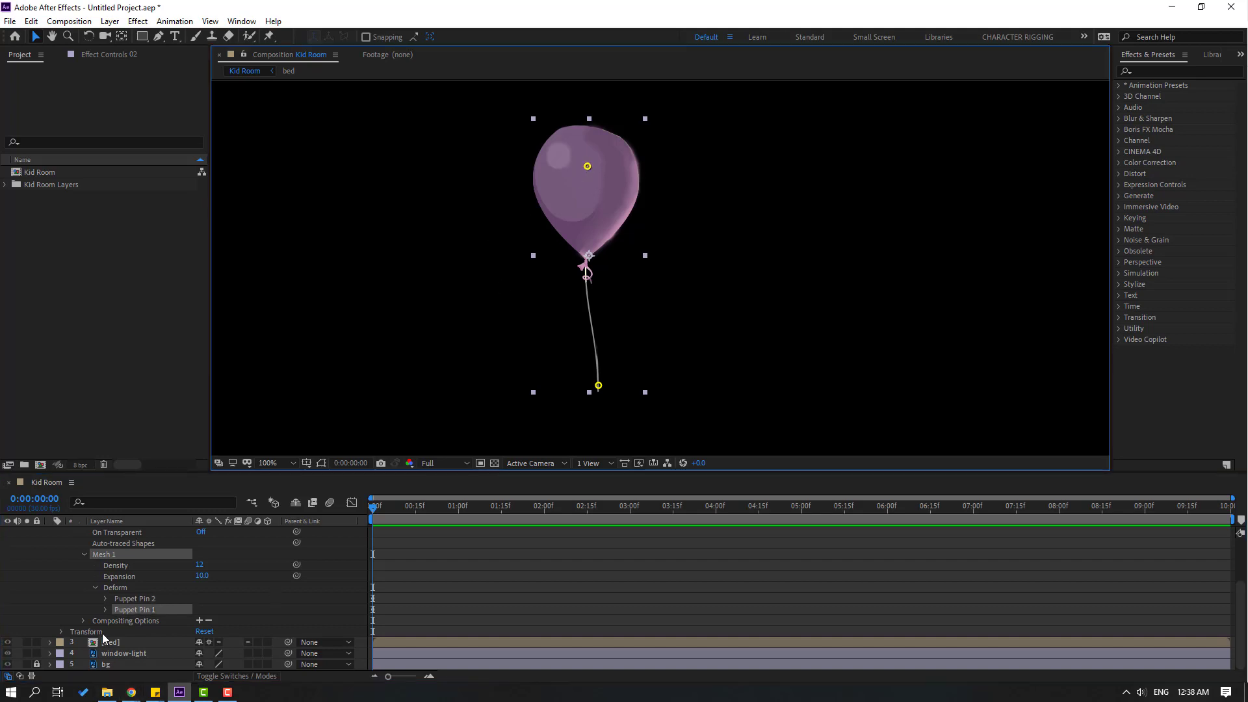
{"action": "left_click", "coordinate": [105, 614]}
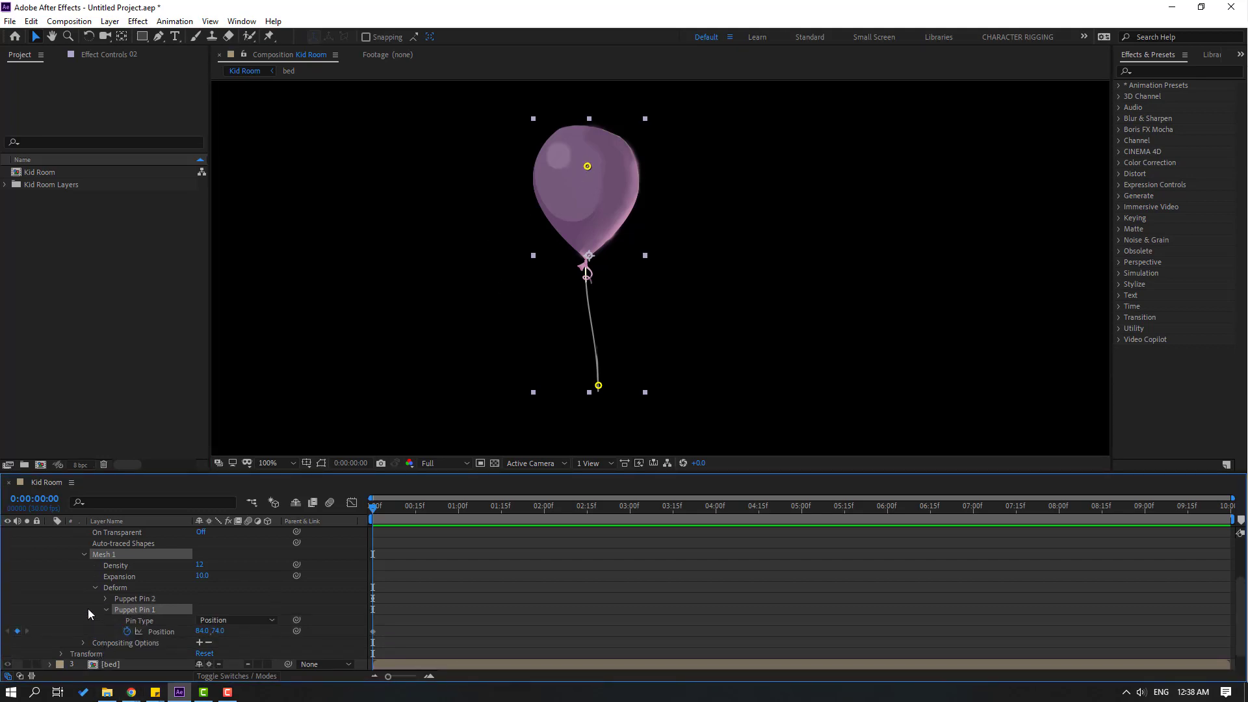
{"action": "scroll", "coordinate": [92, 607], "scroll_direction": "down", "scroll_amount": 1}
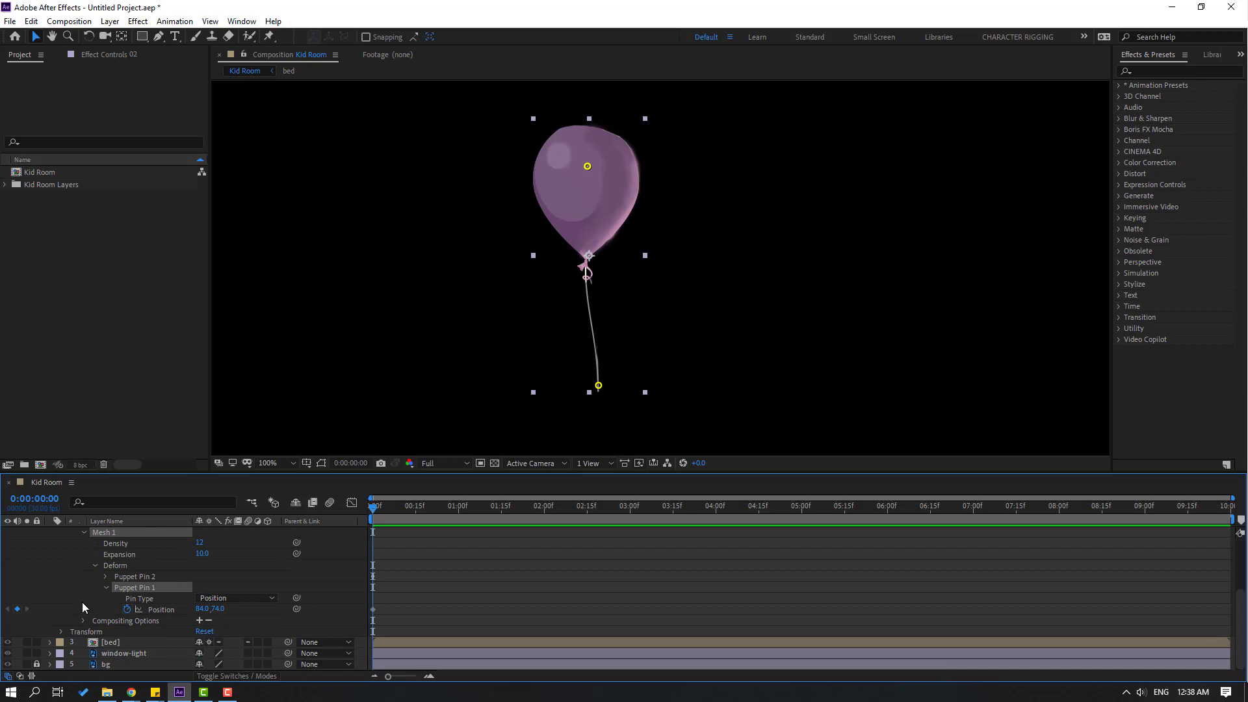
Add the expression wiggle(1,15) to the Position of the purple balloon's Puppet Pin 1 and preview its movement.
{"action": "left_click", "coordinate": [127, 609], "text": "alt"}
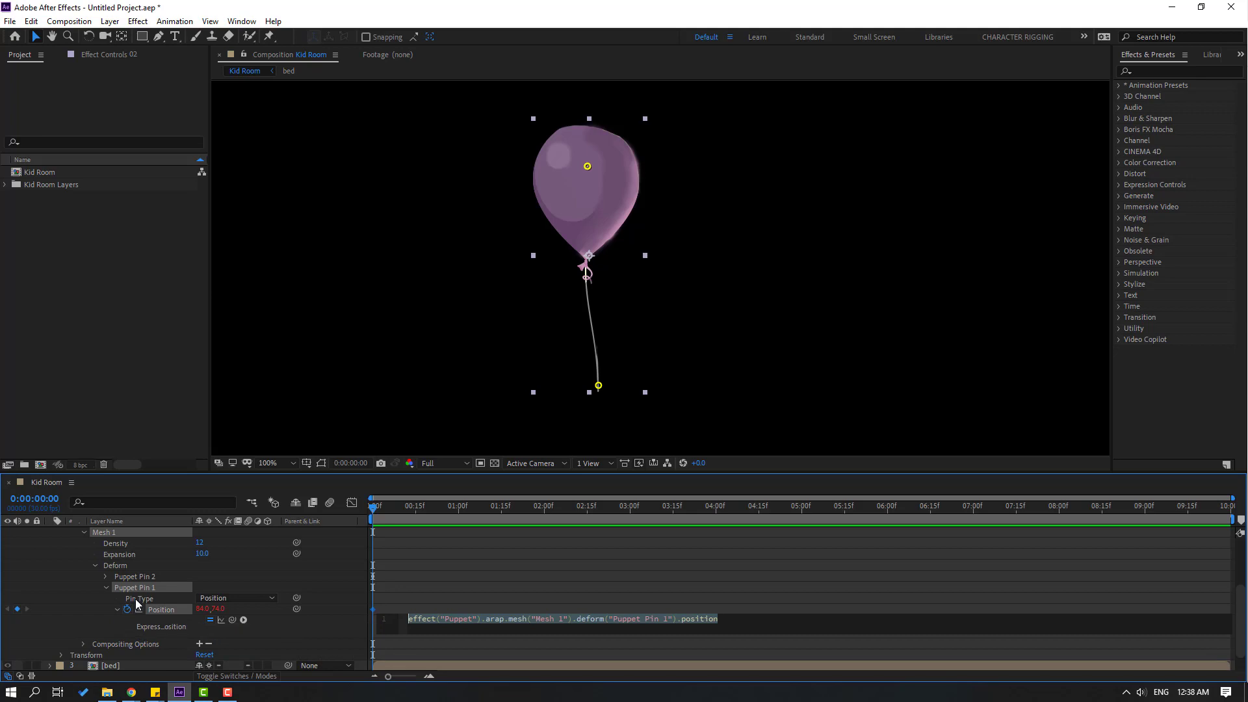
{"action": "type", "text": "wiggle(1,15"}
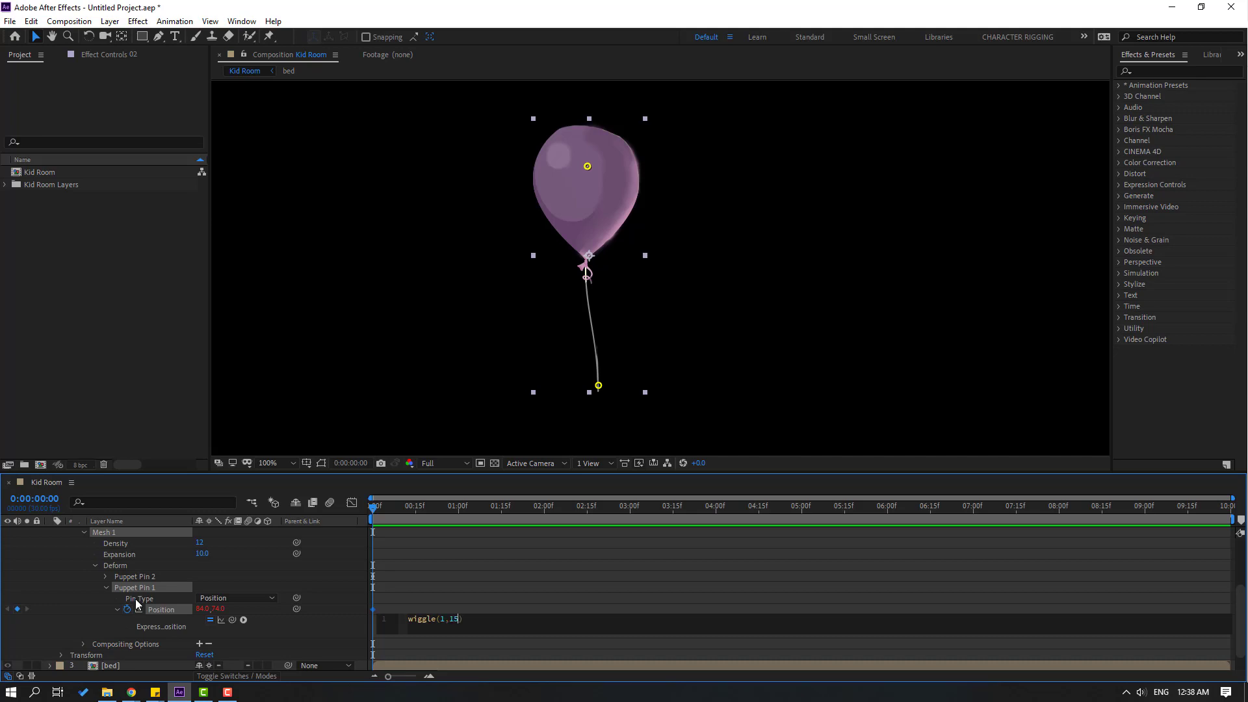
{"action": "left_click", "coordinate": [403, 607]}
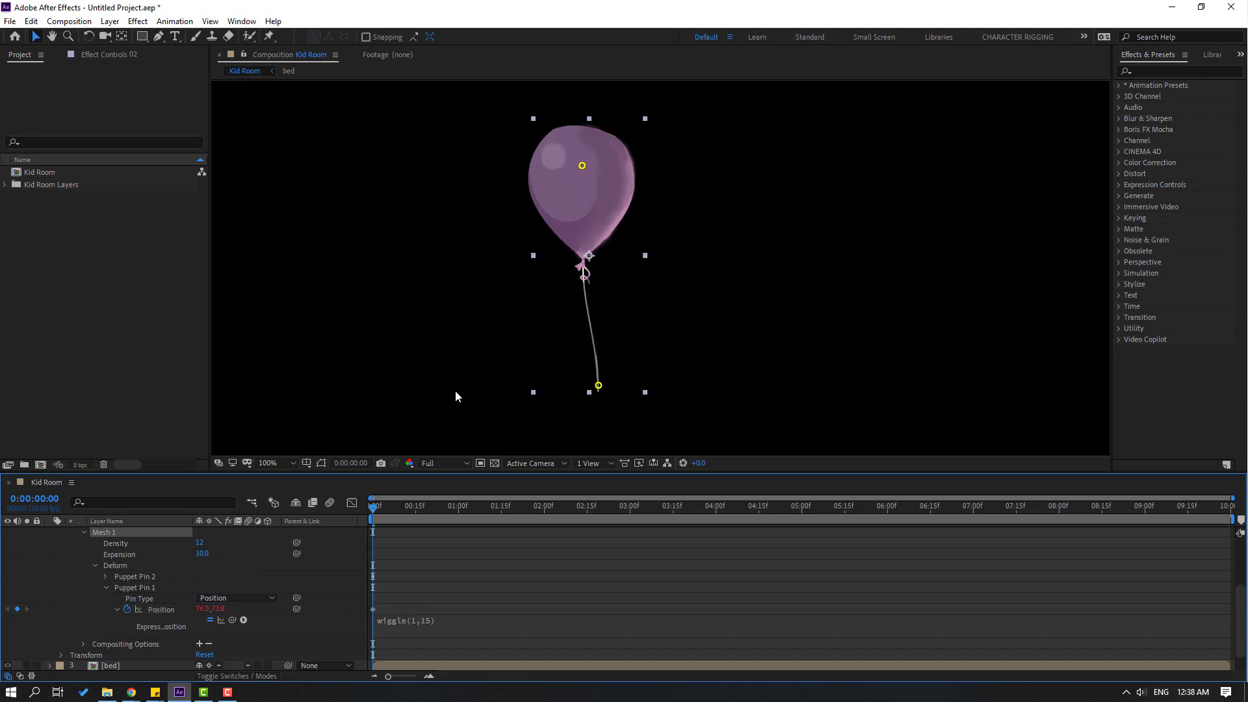
{"action": "key", "text": "space"}
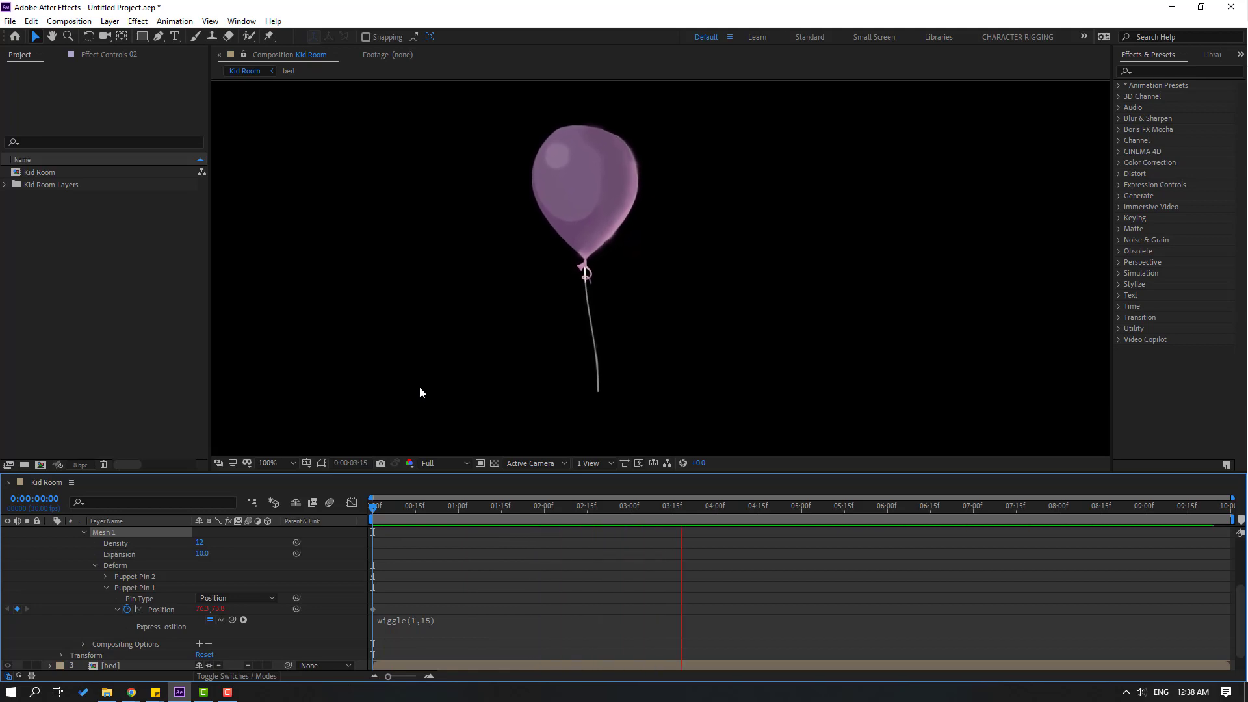
{"action": "left_click", "coordinate": [413, 517]}
Copy the full wiggle(1,15) expression from the Position of the purple balloon's Puppet Pin 1.
{"action": "left_click", "coordinate": [459, 623]}
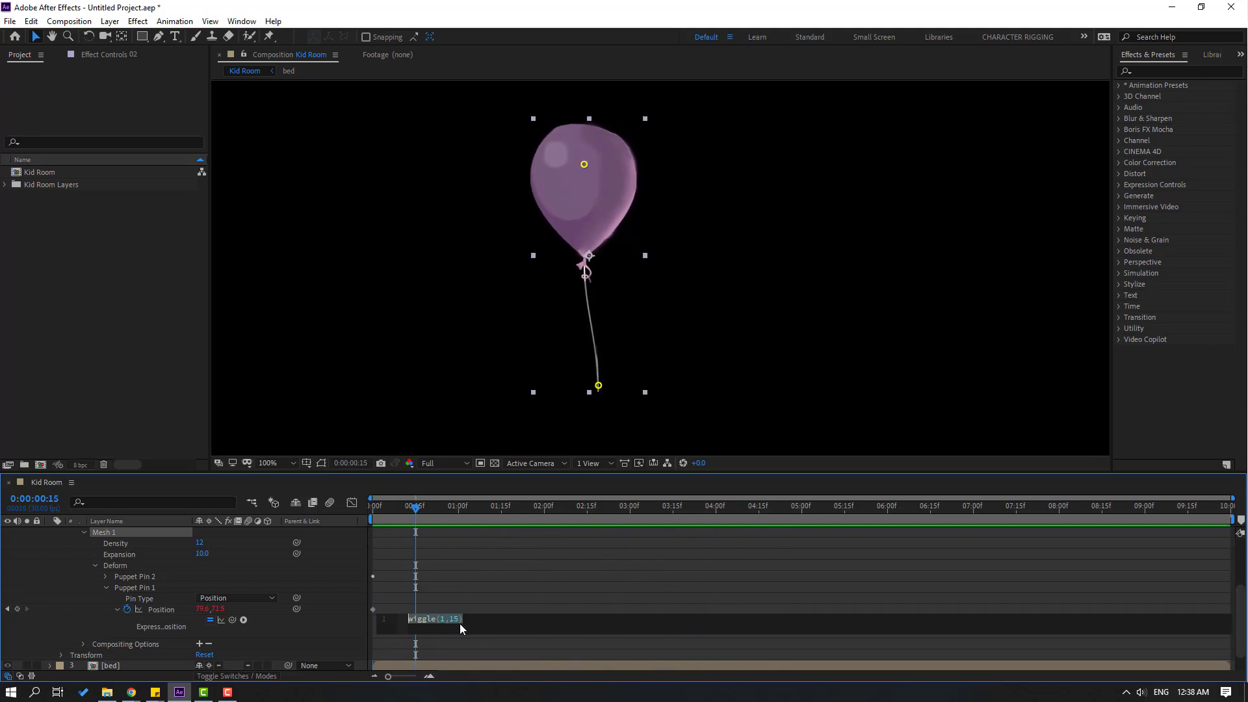
{"action": "left_click_drag", "start_coordinate": [475, 622], "coordinate": [372, 621]}
{"action": "left_click", "coordinate": [87, 616]}
Collapse and unsolo the purple balloon layer 02, and preview its movement in the full Kid Room scene.
{"action": "scroll", "coordinate": [62, 574], "scroll_direction": "up", "scroll_amount": 4}
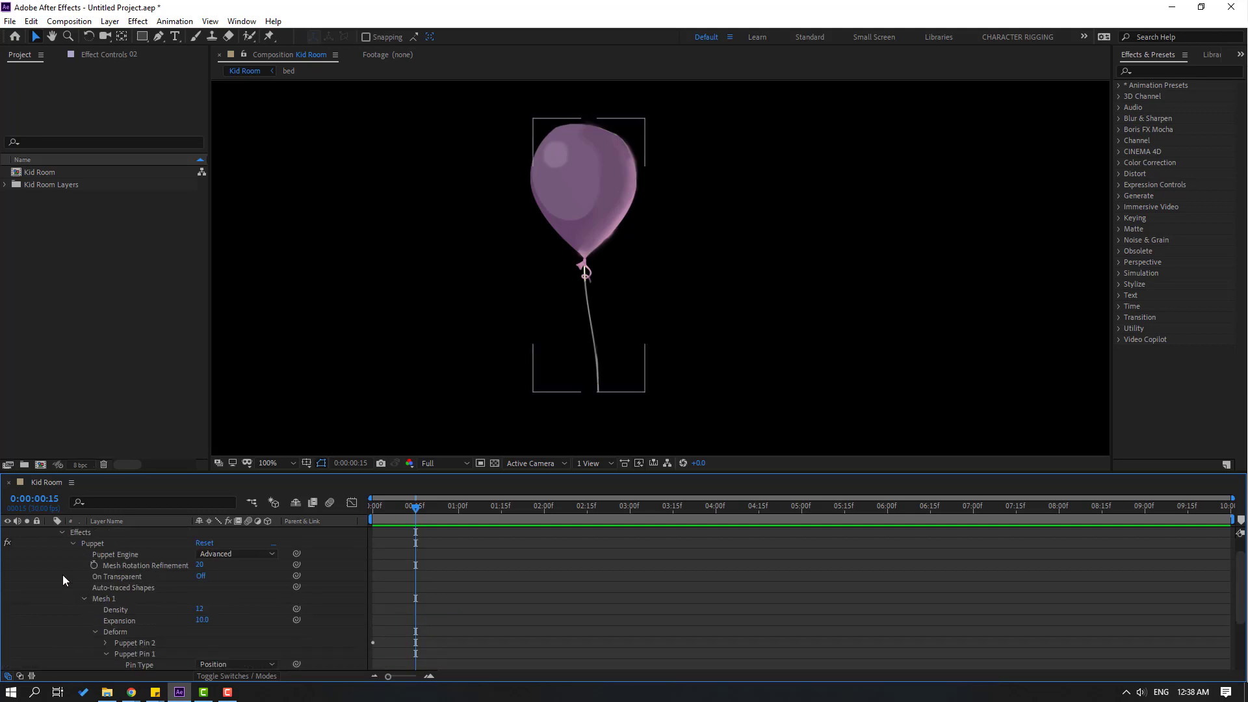
{"action": "left_click", "coordinate": [51, 543]}
{"action": "left_click", "coordinate": [27, 544]}
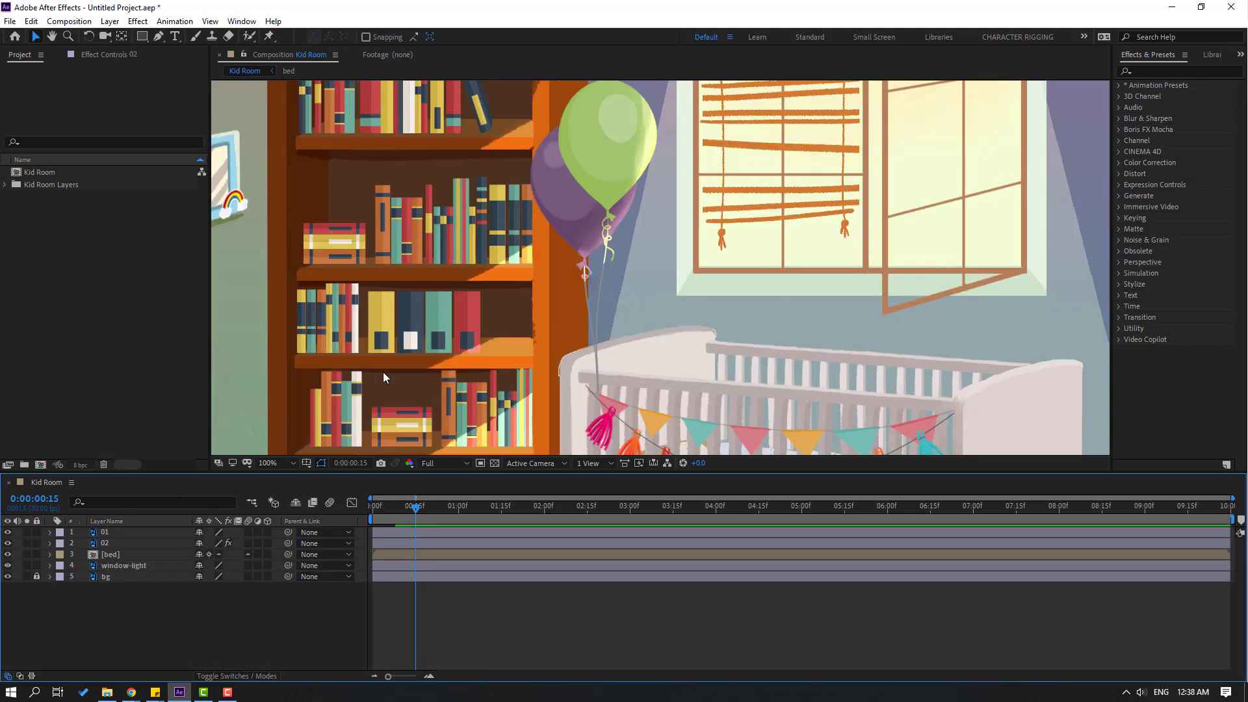
{"action": "scroll", "coordinate": [374, 375], "scroll_direction": "down", "scroll_amount": 4}
{"action": "scroll", "coordinate": [424, 389], "scroll_direction": "up", "scroll_amount": 2}
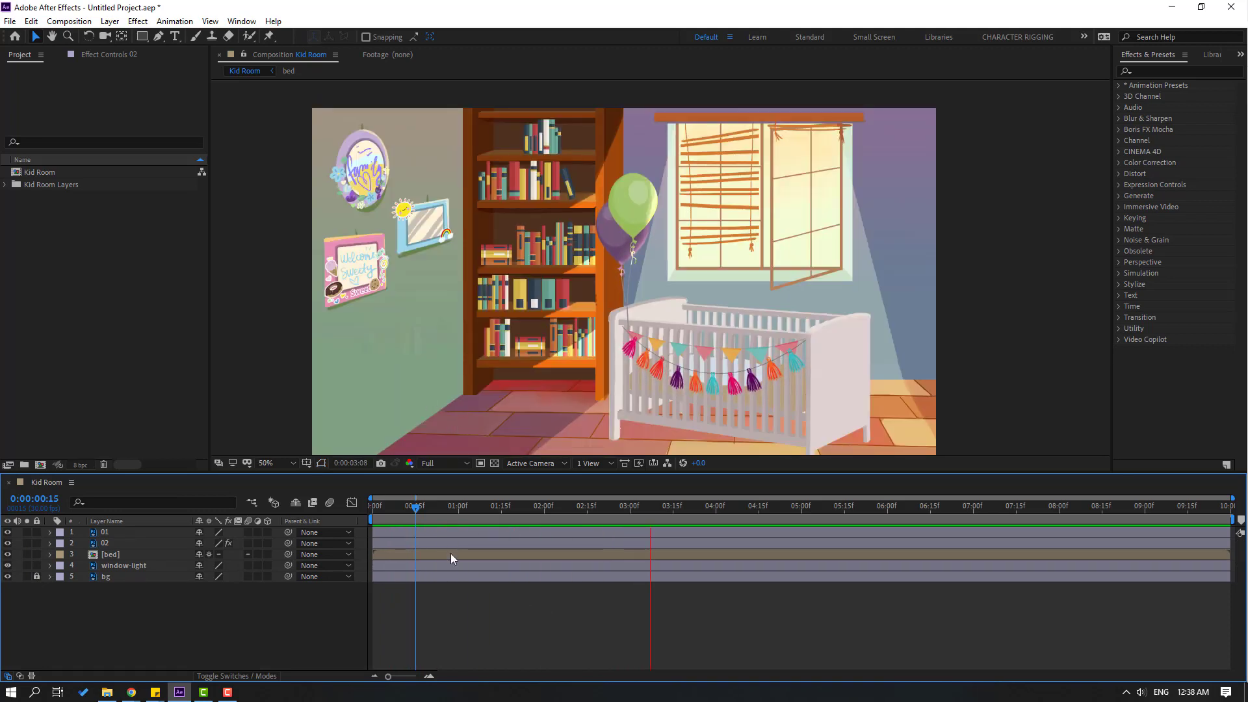
{"action": "key", "text": "space"}
Solo the green balloon layer 01 and place puppet pins on the balloon's body and the lower end of its string.
{"action": "left_click", "coordinate": [106, 533]}
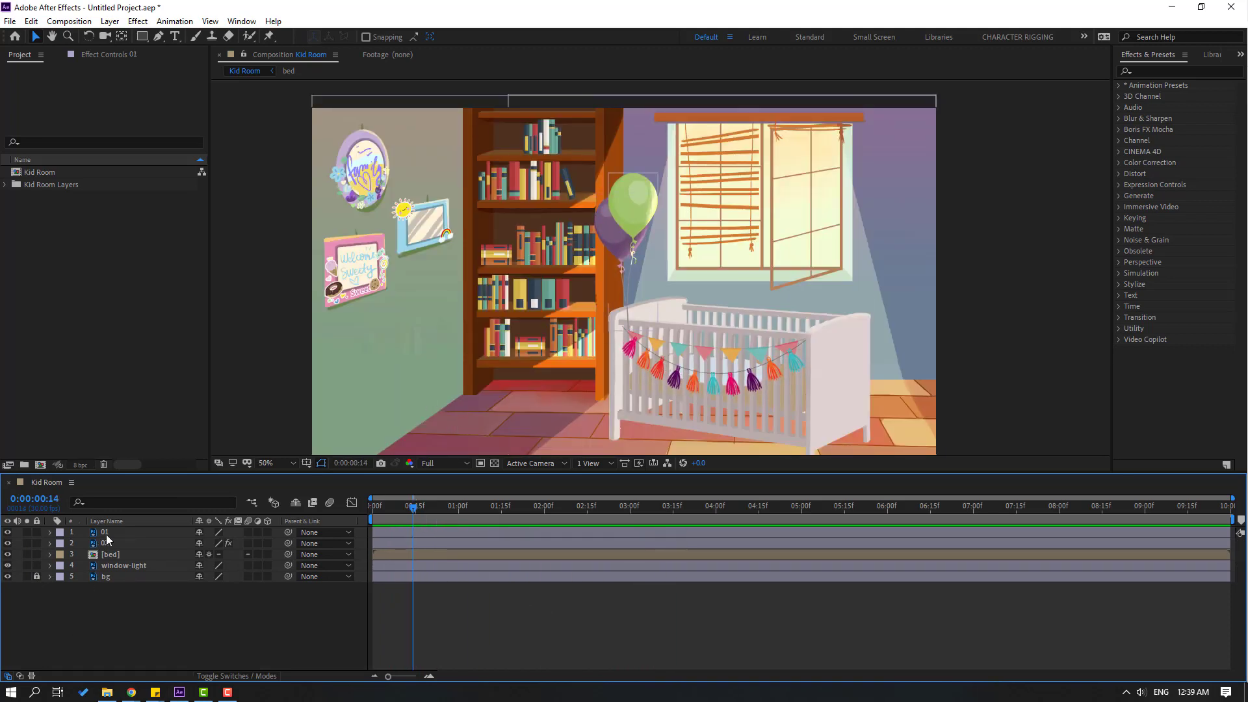
{"action": "left_click", "coordinate": [26, 533]}
{"action": "scroll", "coordinate": [585, 358], "scroll_direction": "up", "scroll_amount": 2}
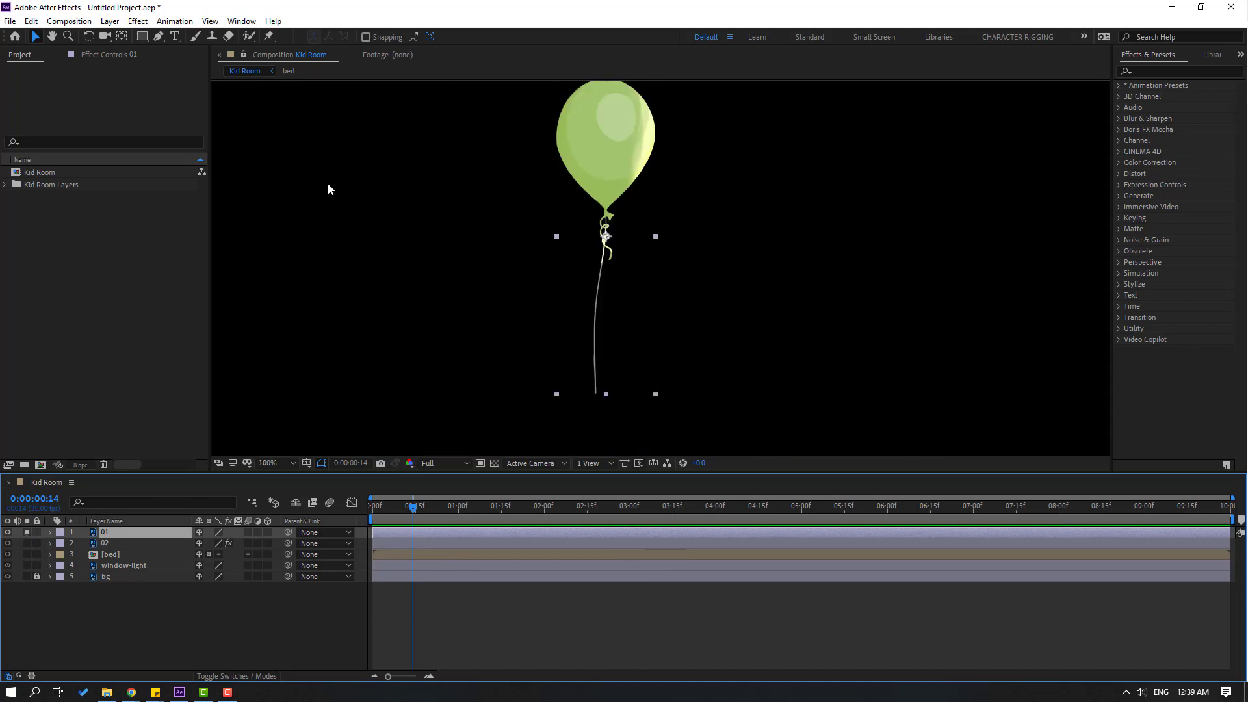
{"action": "left_click", "coordinate": [269, 36]}
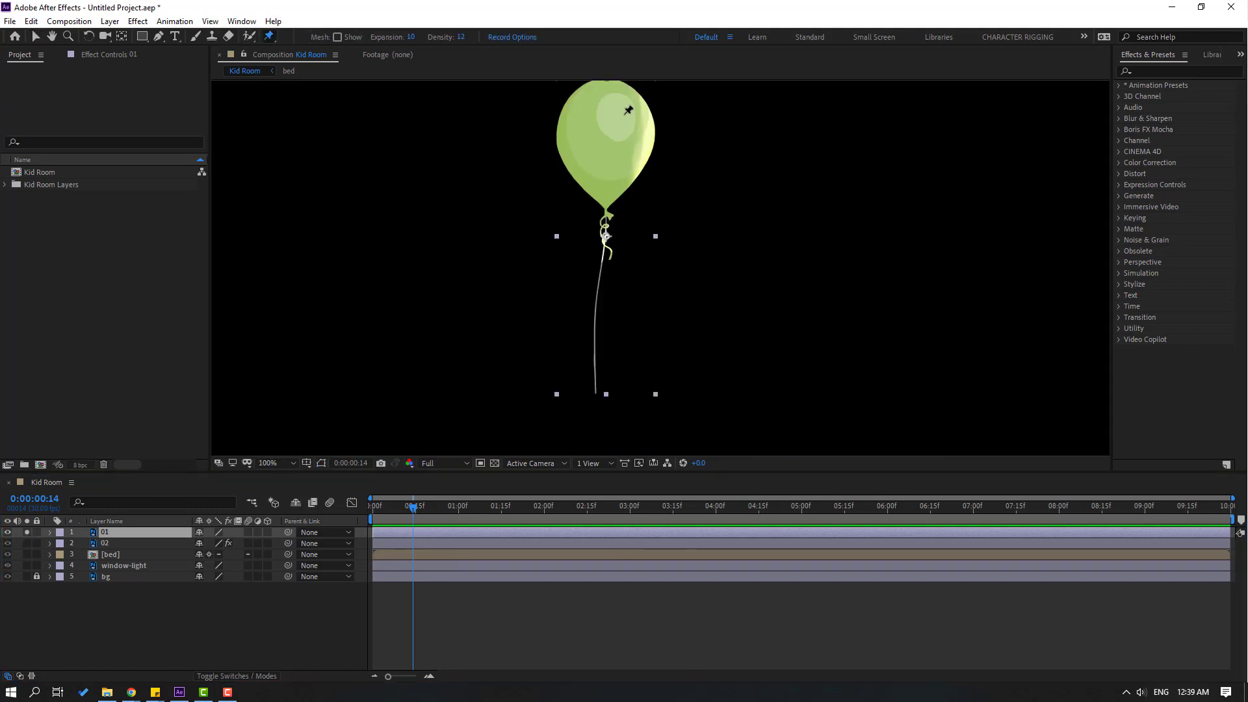
{"action": "left_click", "coordinate": [607, 123]}
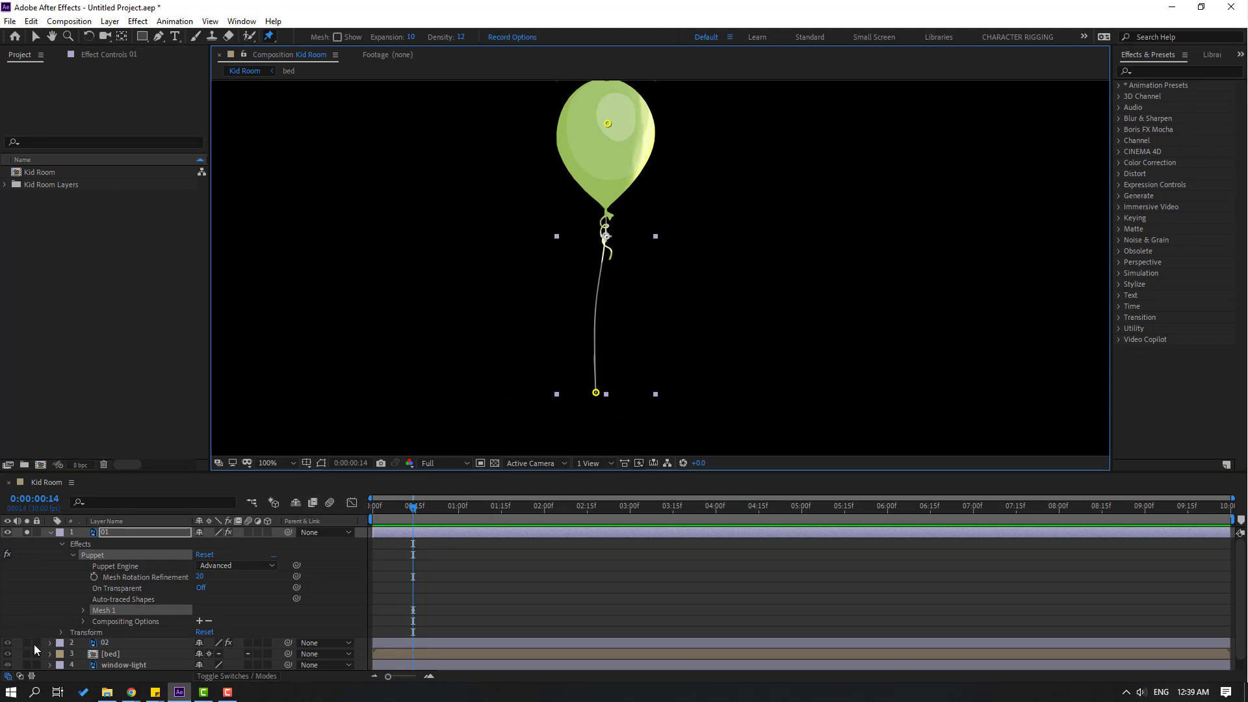
Reveal the Position property of Puppet Pin 1 on the green balloon's body and switch back to the Selection tool.
{"action": "scroll", "coordinate": [50, 629], "scroll_direction": "down", "scroll_amount": 1}
{"action": "left_click", "coordinate": [84, 598]}
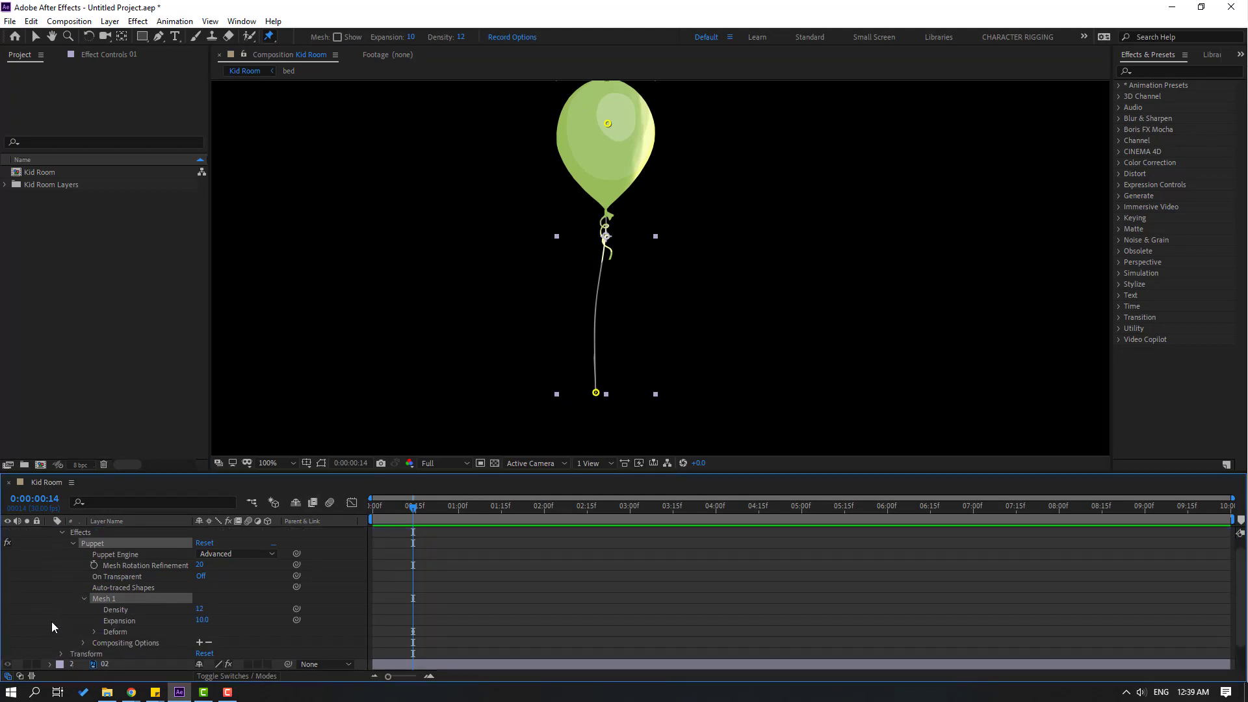
{"action": "left_click", "coordinate": [94, 631]}
{"action": "scroll", "coordinate": [76, 646], "scroll_direction": "down", "scroll_amount": 3}
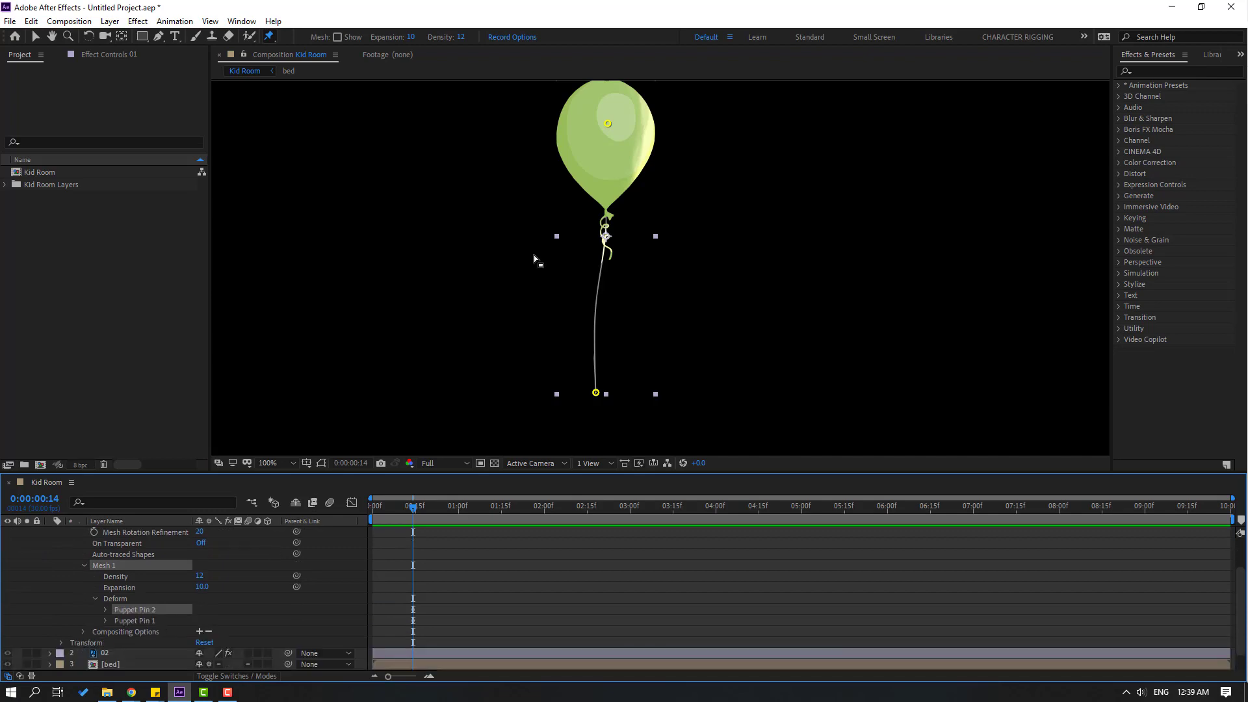
{"action": "left_click", "coordinate": [135, 621]}
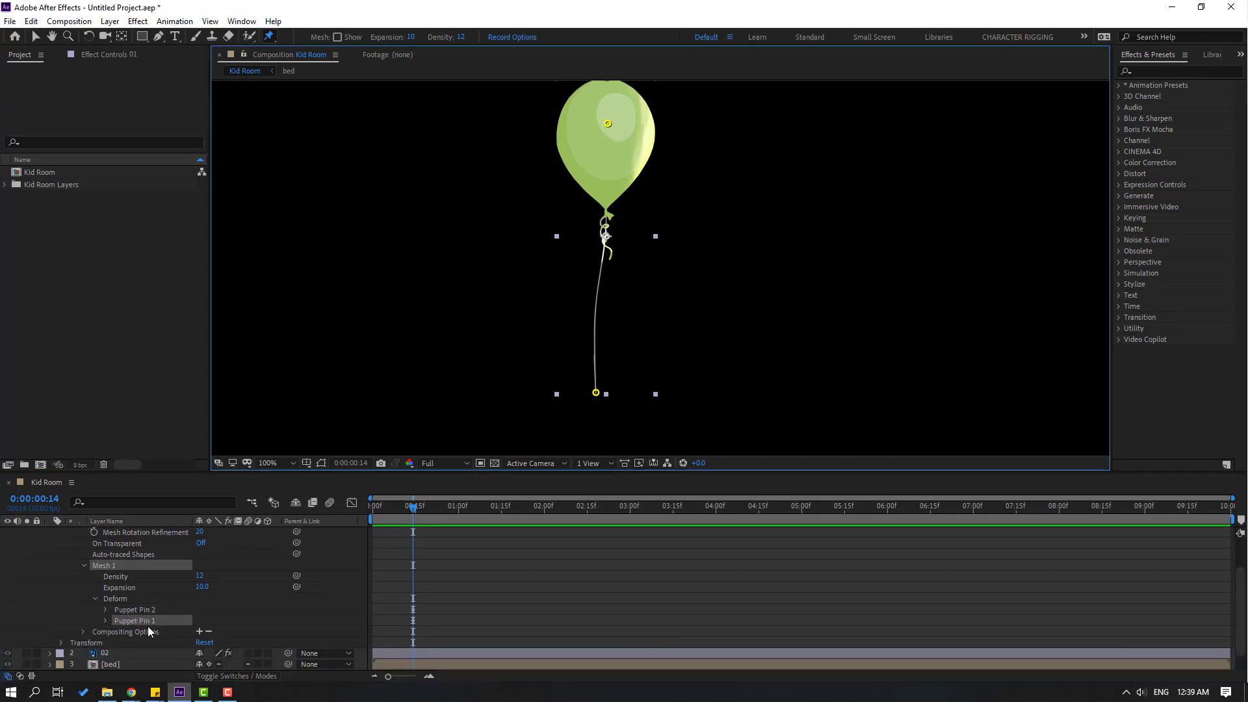
{"action": "left_click", "coordinate": [35, 36]}
{"action": "left_click", "coordinate": [105, 622]}
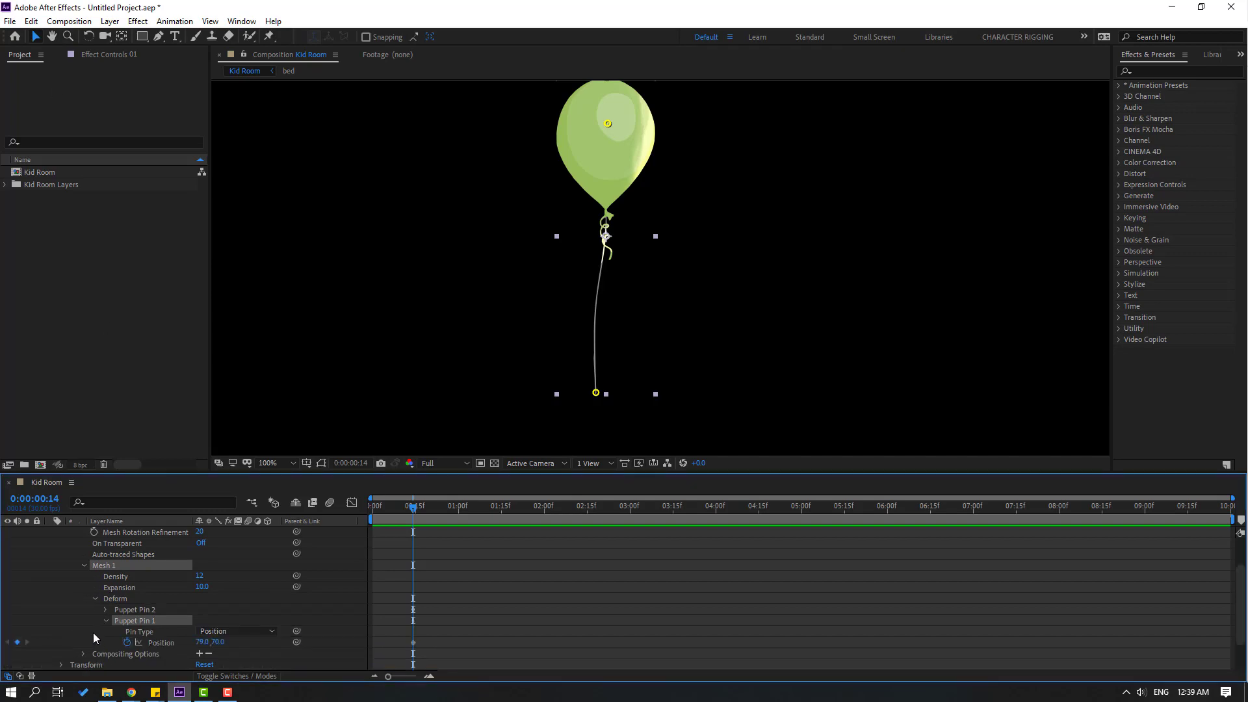
Move the Position keyframe of the green balloon's Puppet Pin 1 to the start of the timeline at 0:00:00:00.
{"action": "left_click", "coordinate": [386, 511]}
{"action": "left_click", "coordinate": [374, 512]}
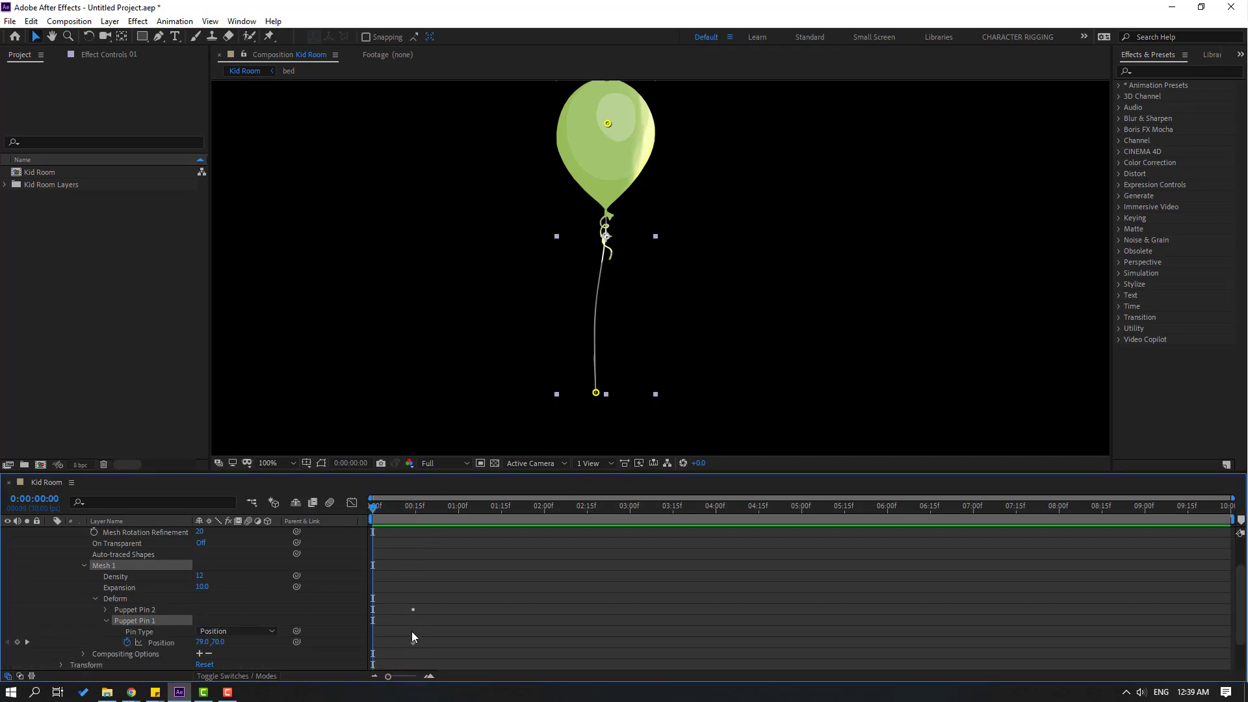
{"action": "left_click_drag", "start_coordinate": [413, 642], "coordinate": [371, 642]}
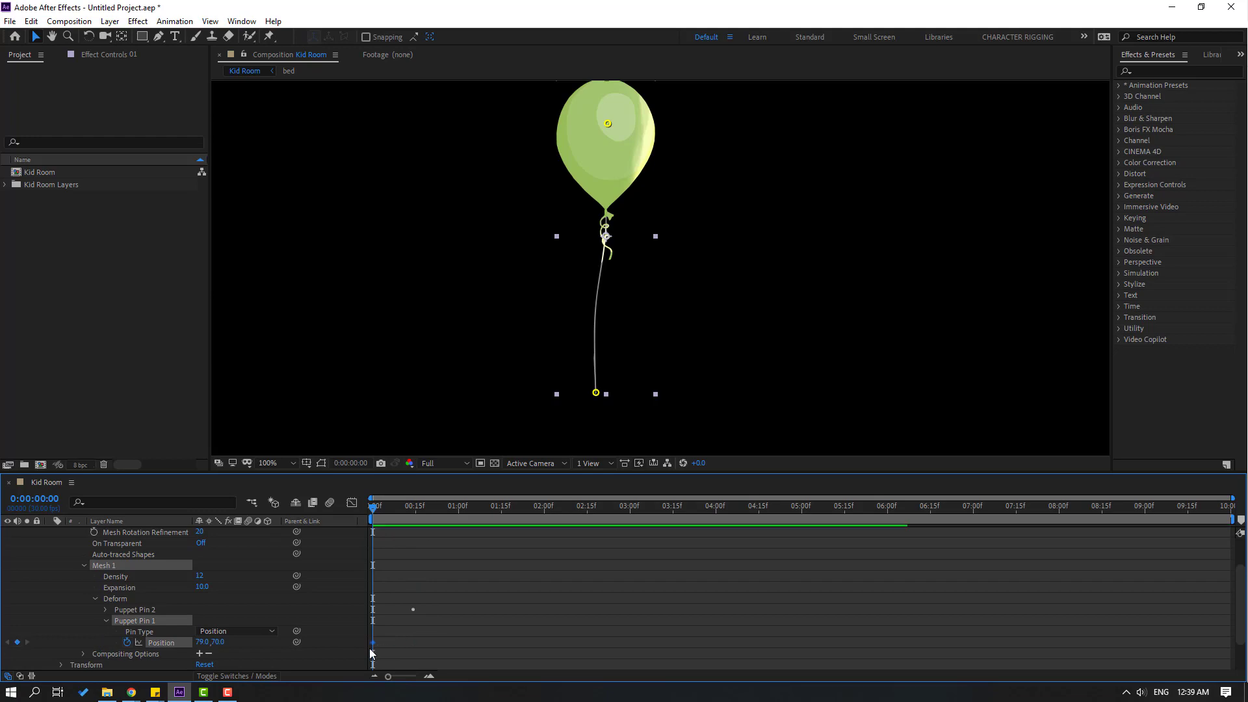
{"action": "left_click", "coordinate": [104, 611]}
{"action": "left_click_drag", "start_coordinate": [411, 635], "coordinate": [370, 637]}
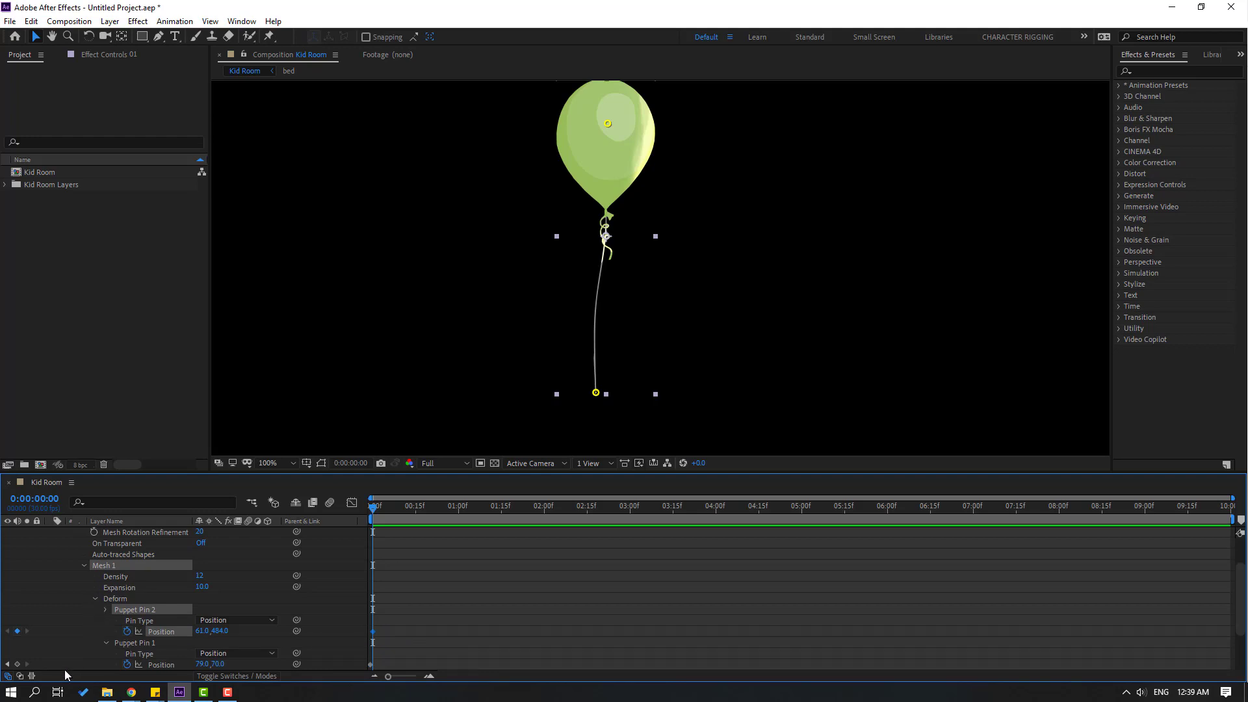
{"action": "key", "text": "ctrl+z"}
Add the expression wiggle(1,15) to the Position of the green balloon's Puppet Pin 1.
{"action": "left_click", "coordinate": [372, 645]}
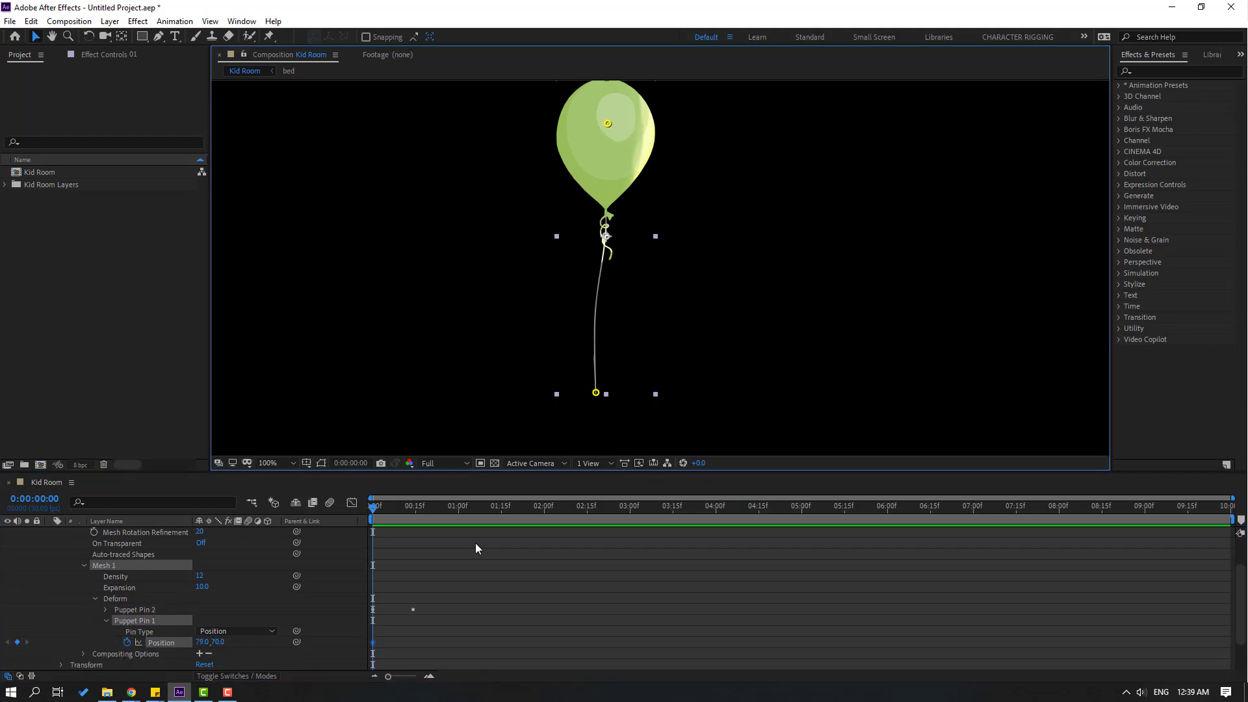
{"action": "left_click", "coordinate": [127, 643], "text": "alt"}
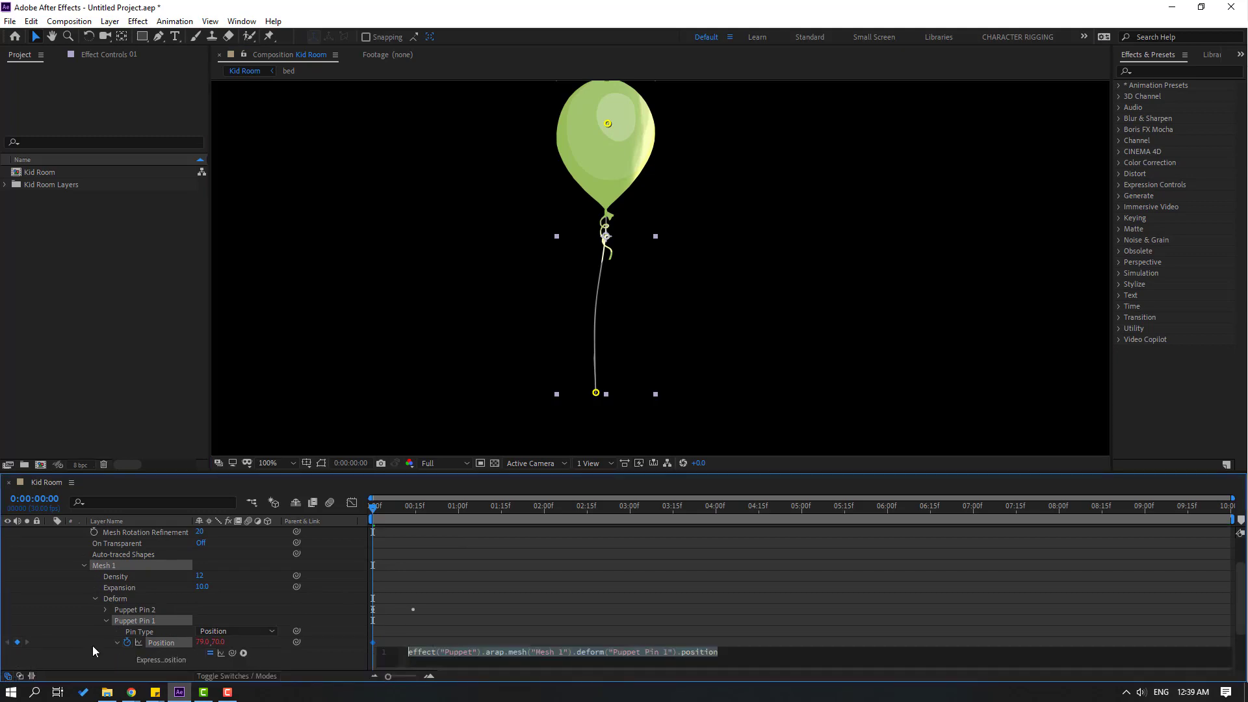
{"action": "type", "text": "wiggle(1,15)"}
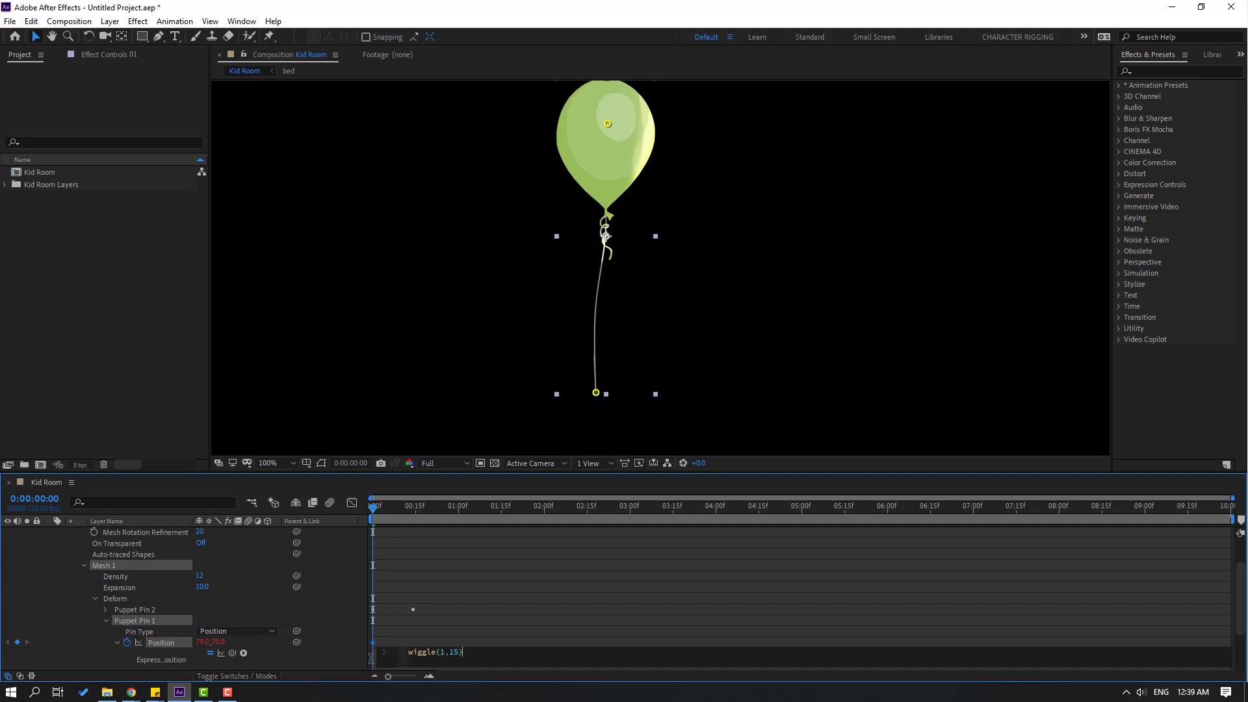
{"action": "left_click", "coordinate": [386, 643]}
Unsolo and collapse the green balloon layer 01, fit the composition in the viewer and preview the animation.
{"action": "scroll", "coordinate": [63, 589], "scroll_direction": "up", "scroll_amount": 3}
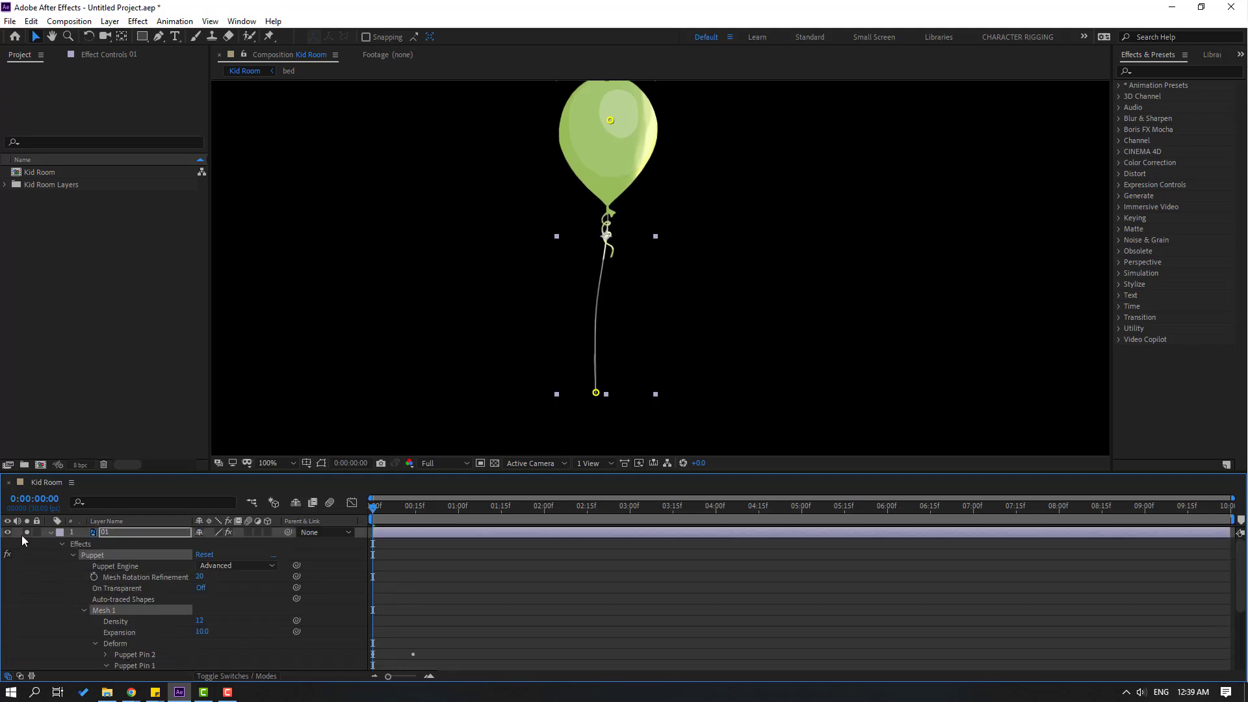
{"action": "left_click", "coordinate": [26, 533]}
{"action": "left_click", "coordinate": [50, 533]}
{"action": "left_click", "coordinate": [273, 463]}
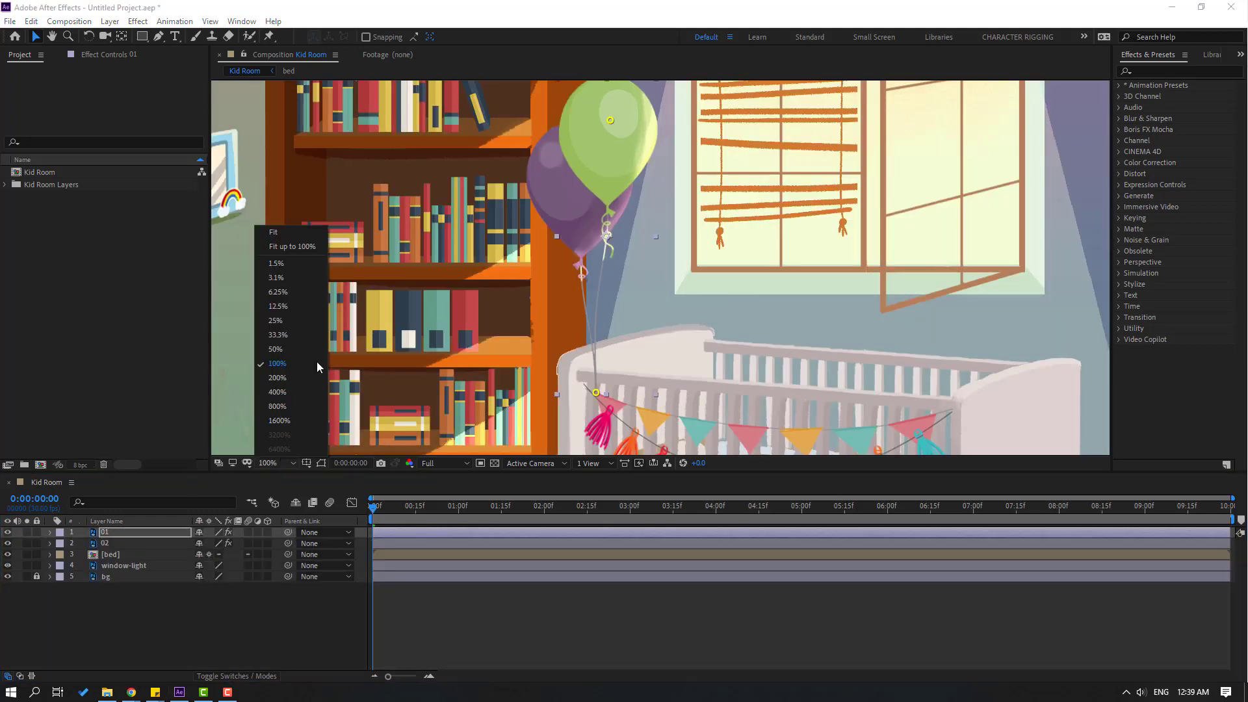
{"action": "left_click", "coordinate": [321, 252]}
{"action": "key", "text": "space"}
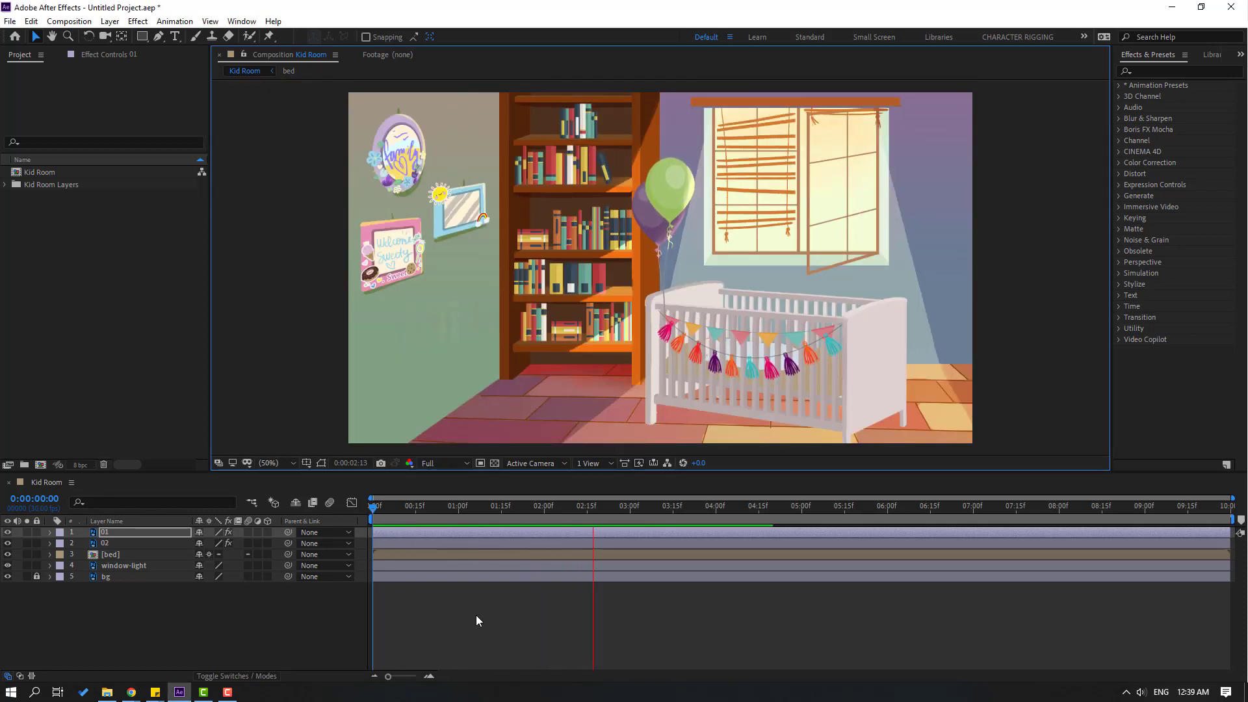
{"action": "left_click", "coordinate": [146, 633]}
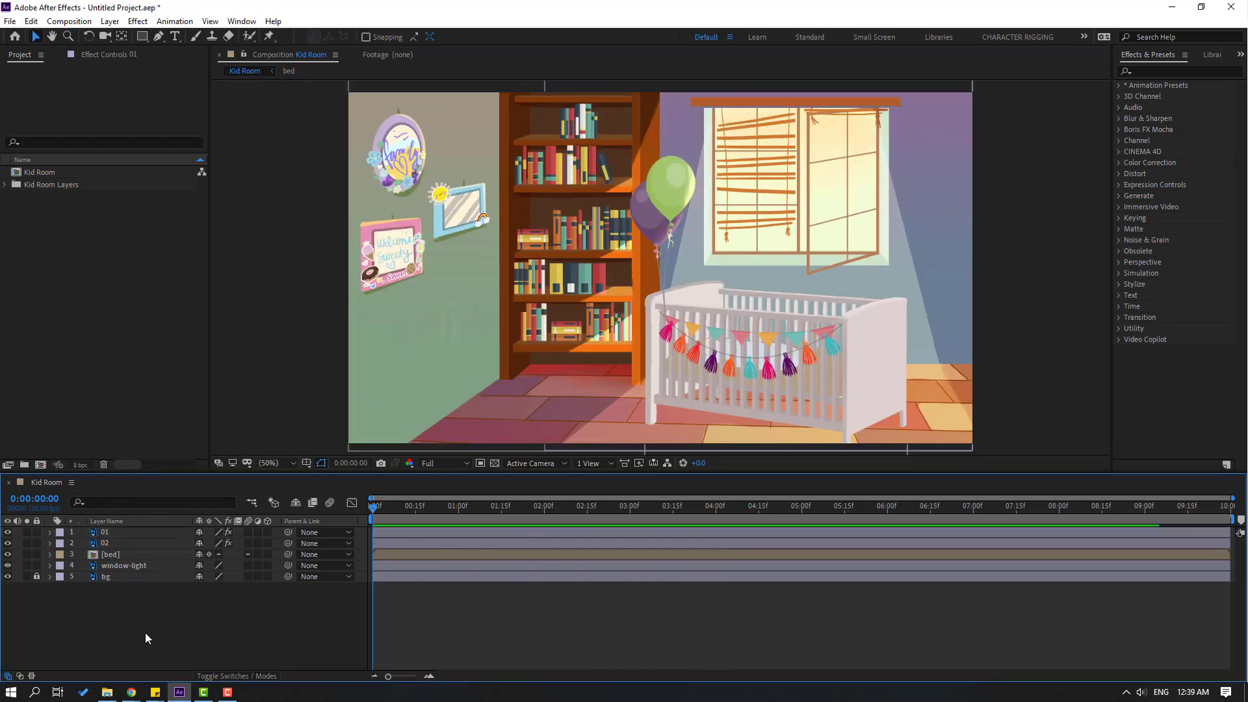
Create a 1920 x 1080 solid named light_sun in pale gray-cyan sampled from the wall, and set its Opacity to 51%.
{"action": "right_click", "coordinate": [103, 610]}
{"action": "mouse_move", "coordinate": [211, 471]}
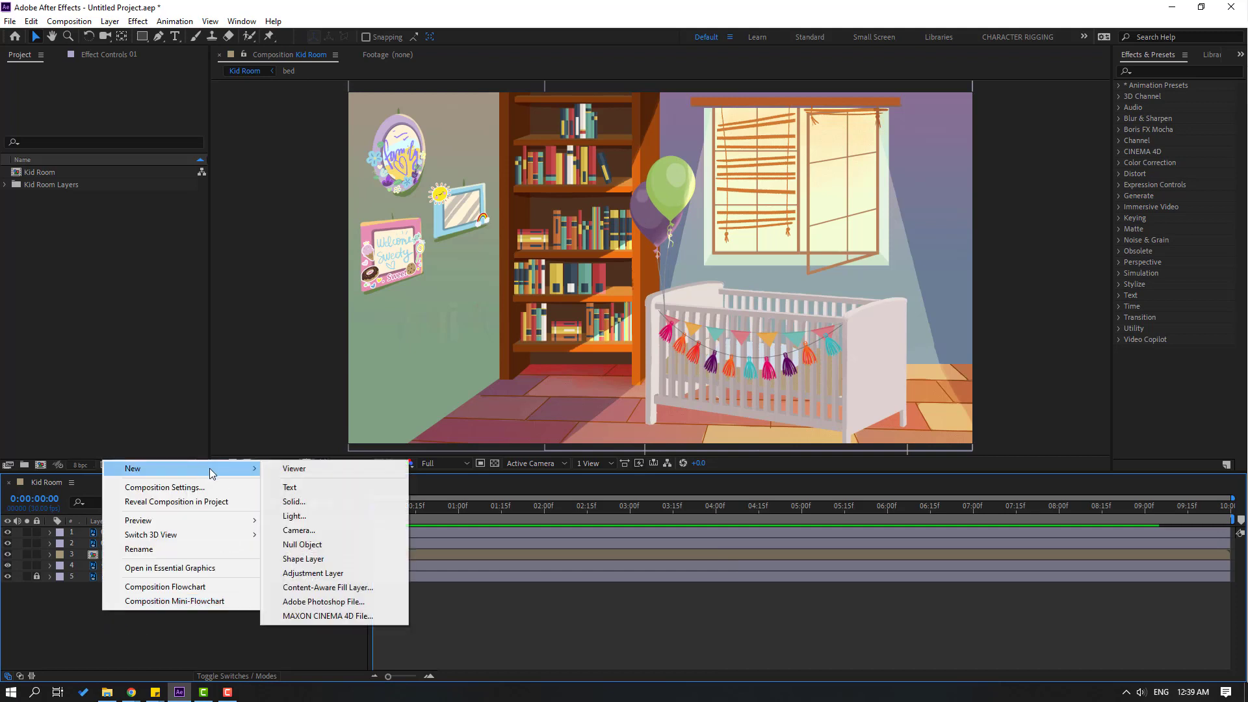
{"action": "left_click", "coordinate": [294, 501]}
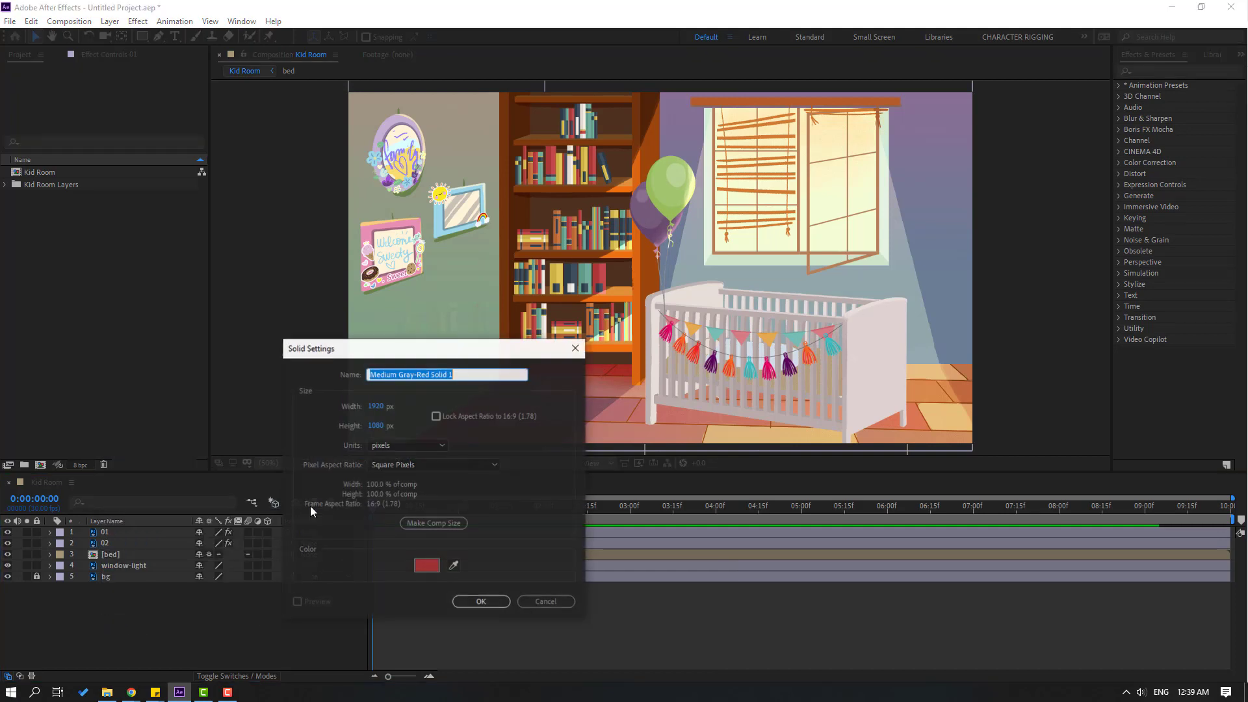
{"action": "left_click", "coordinate": [454, 566]}
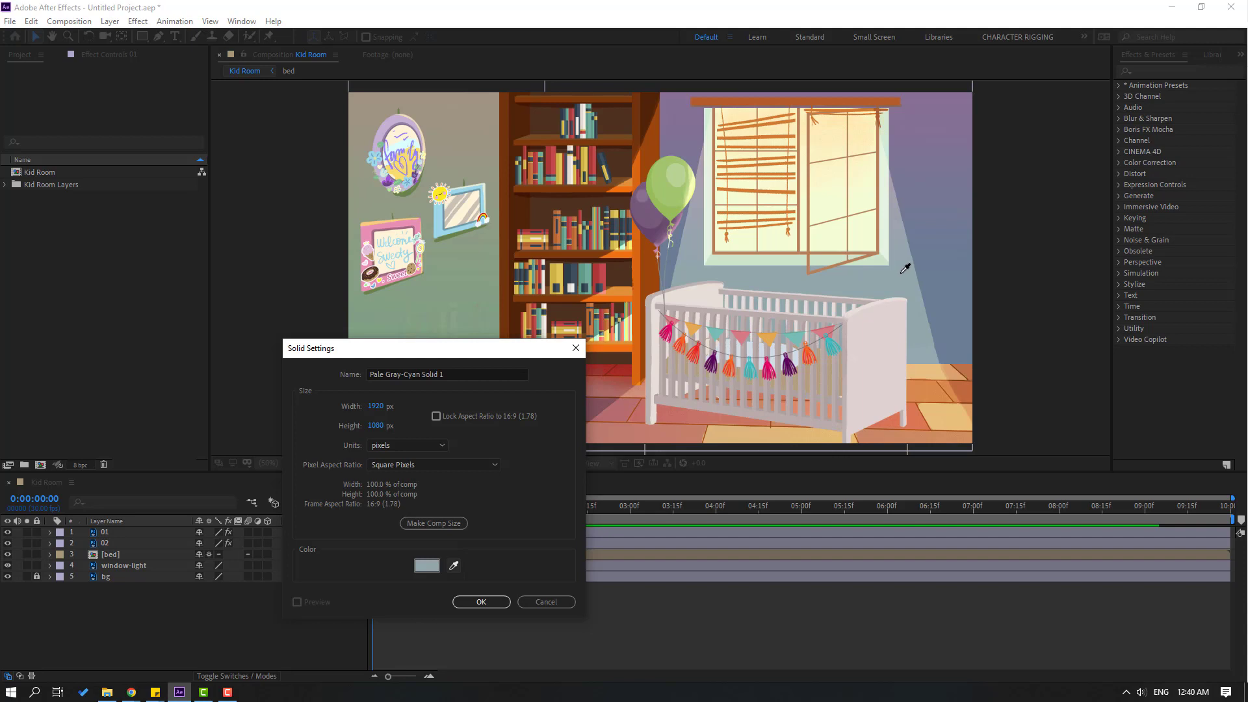
{"action": "left_click", "coordinate": [466, 375]}
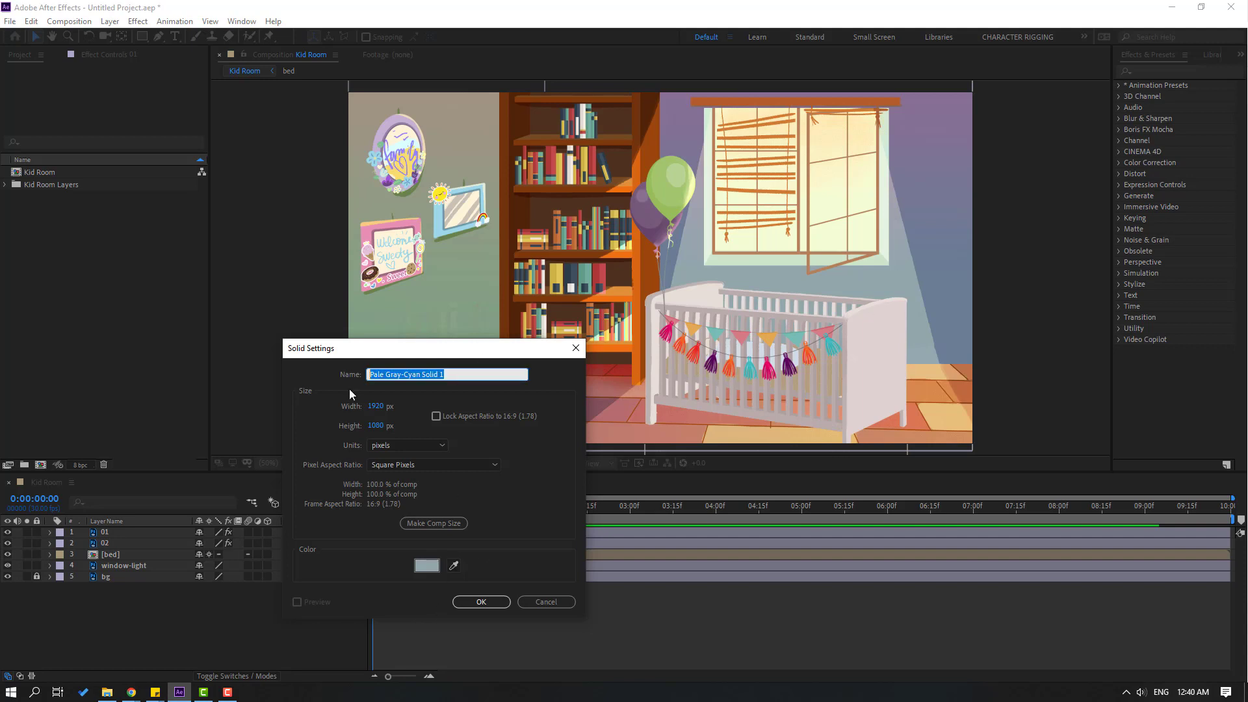
{"action": "type", "text": "light_sun"}
{"action": "left_click", "coordinate": [493, 602]}
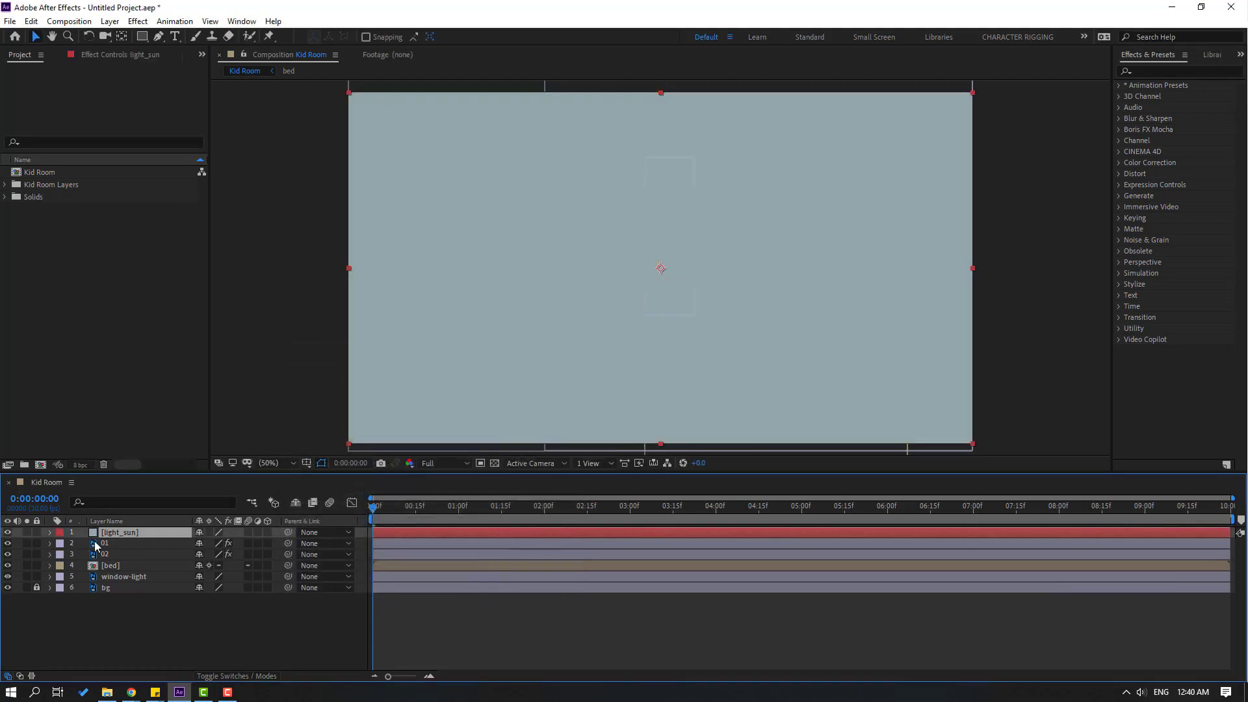
{"action": "key", "text": "t"}
{"action": "left_click_drag", "start_coordinate": [202, 543], "coordinate": [170, 545]}
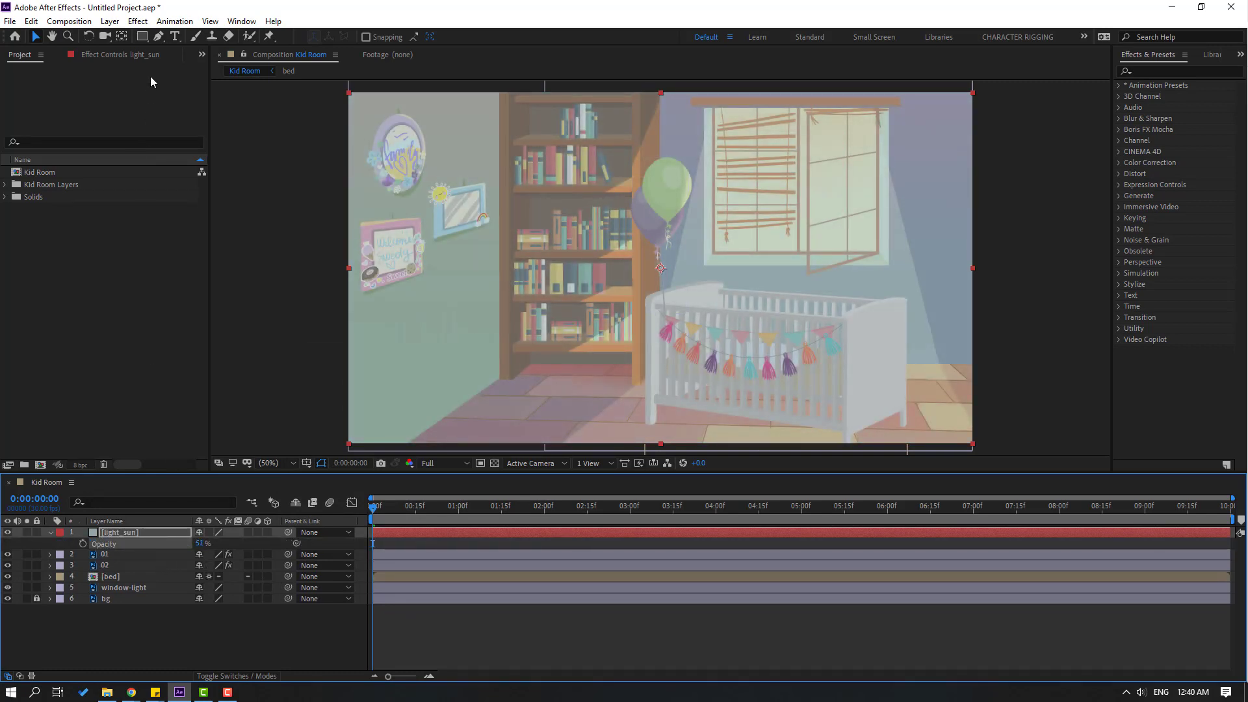
Draw a four-point Pen mask on light_sun, widening from the window's upper corners to just below the scene as a light beam.
{"action": "left_click", "coordinate": [158, 37]}
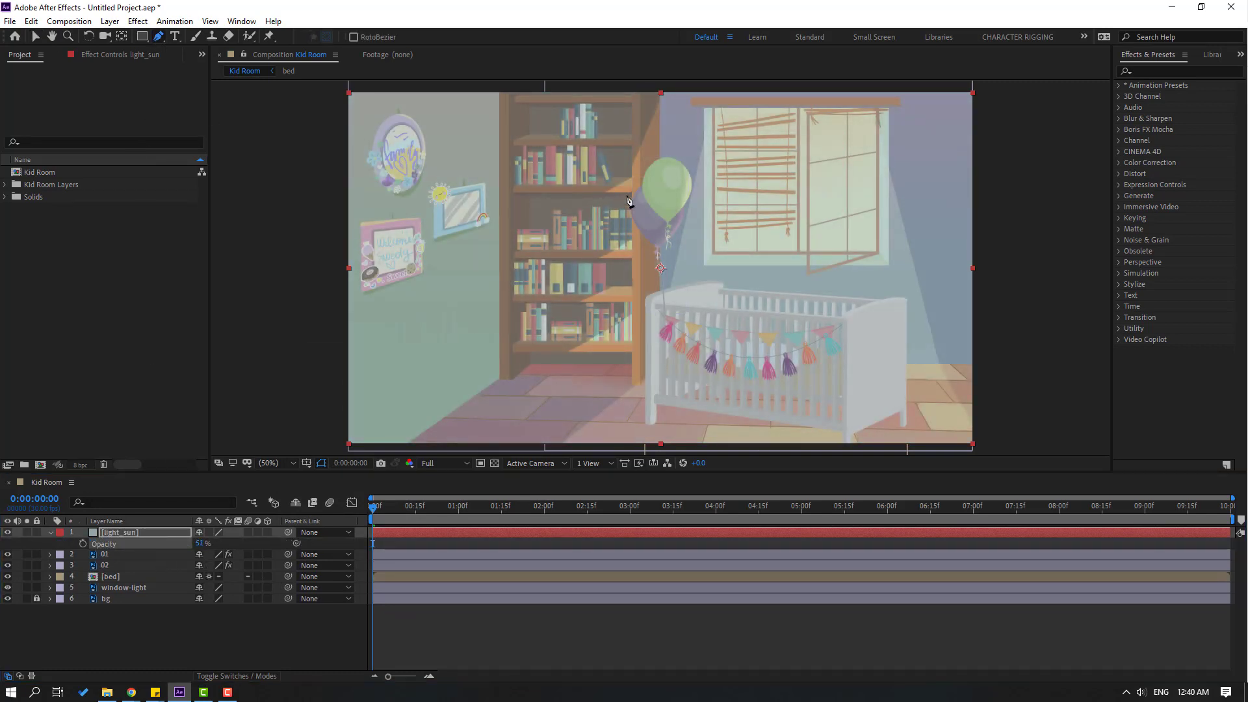
{"action": "left_click", "coordinate": [705, 110]}
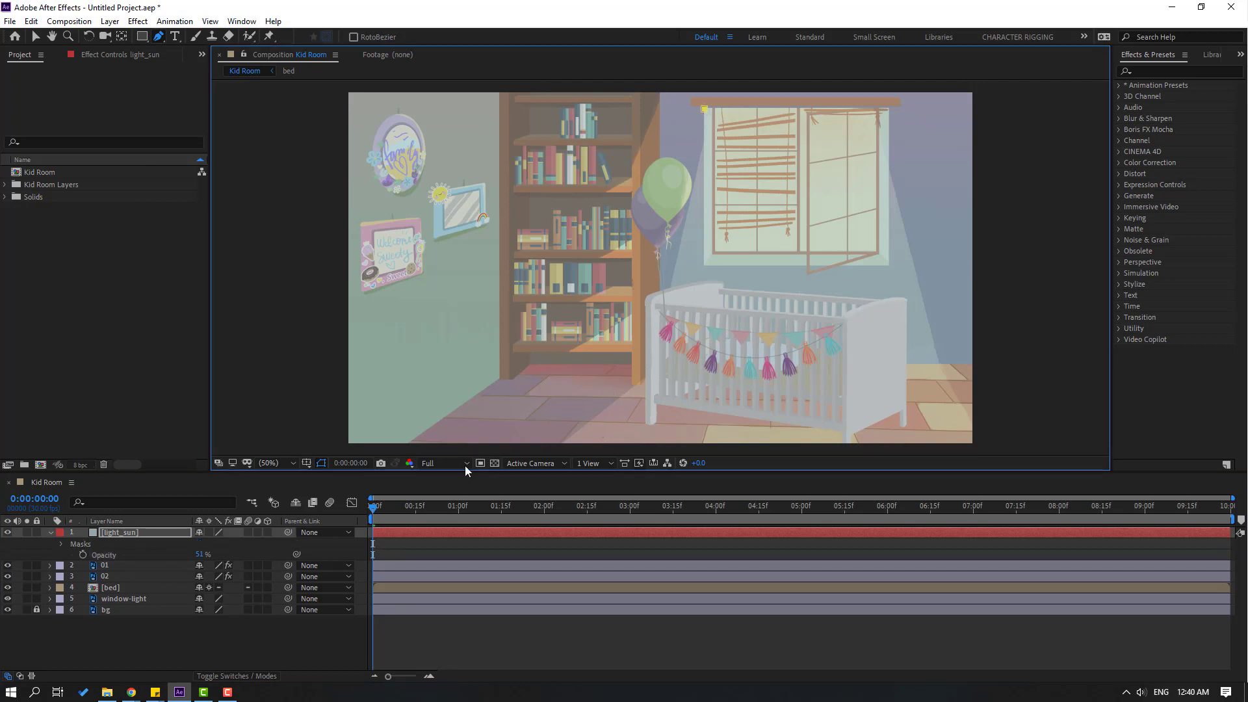
{"action": "left_click_drag", "start_coordinate": [610, 410], "coordinate": [593, 346]}
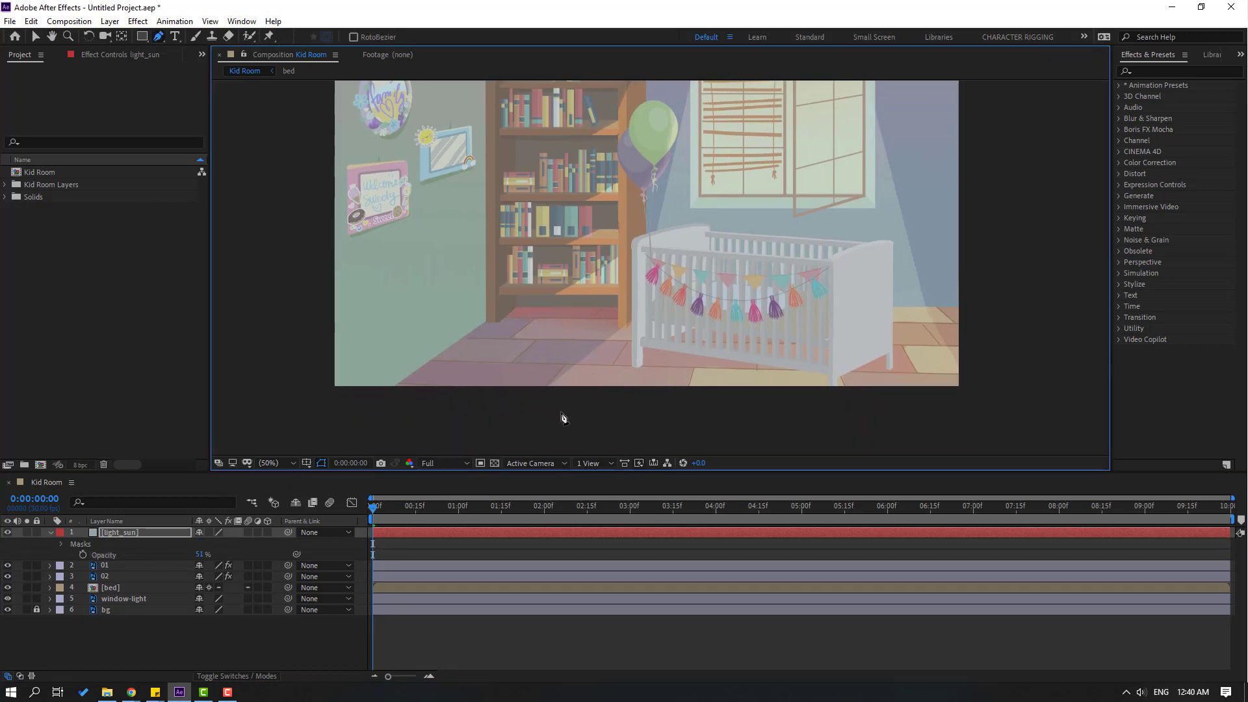
{"action": "left_click", "coordinate": [543, 397]}
{"action": "left_click_drag", "start_coordinate": [933, 398], "coordinate": [912, 429]}
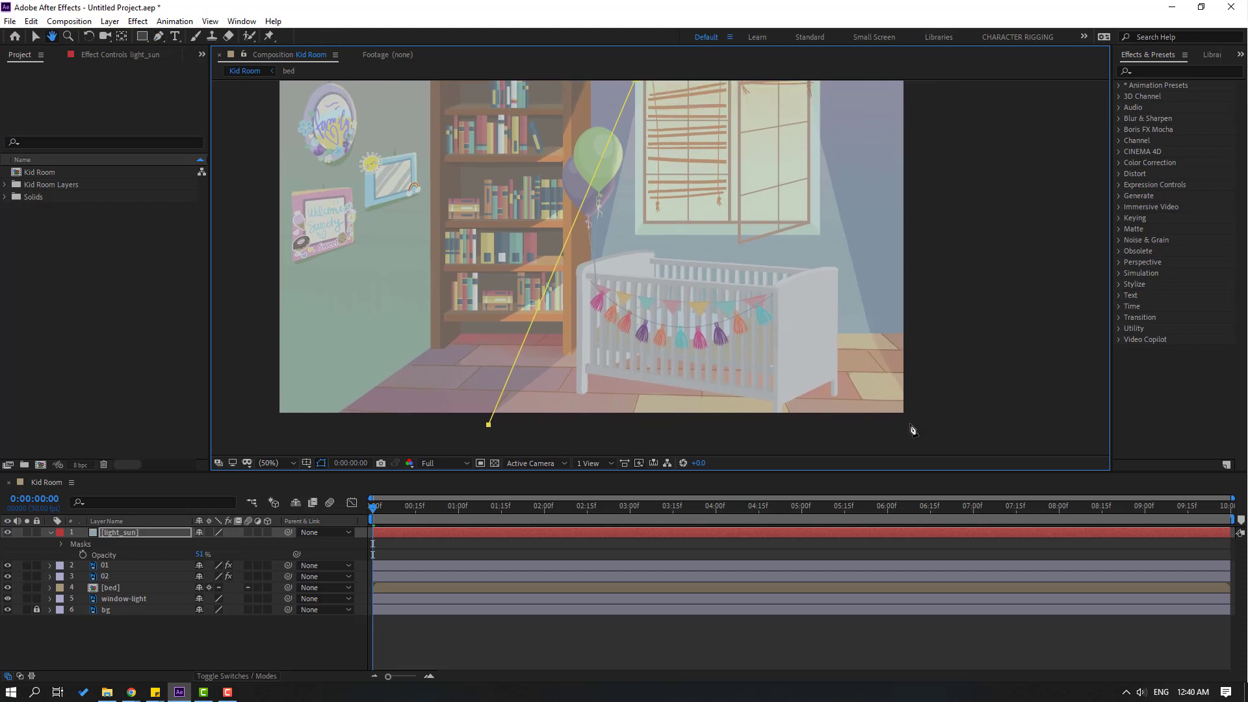
{"action": "left_click", "coordinate": [913, 429]}
{"action": "scroll", "coordinate": [826, 208], "scroll_direction": "up", "scroll_amount": 3}
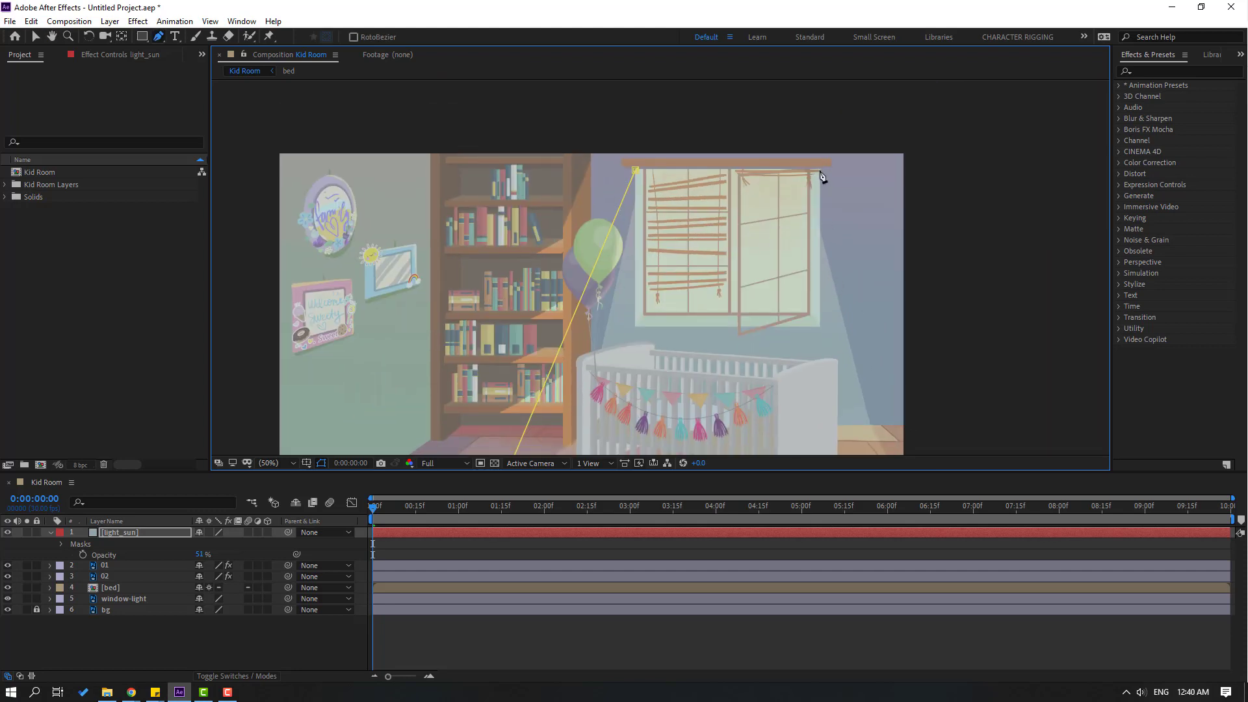
{"action": "left_click", "coordinate": [820, 171]}
{"action": "left_click", "coordinate": [636, 171]}
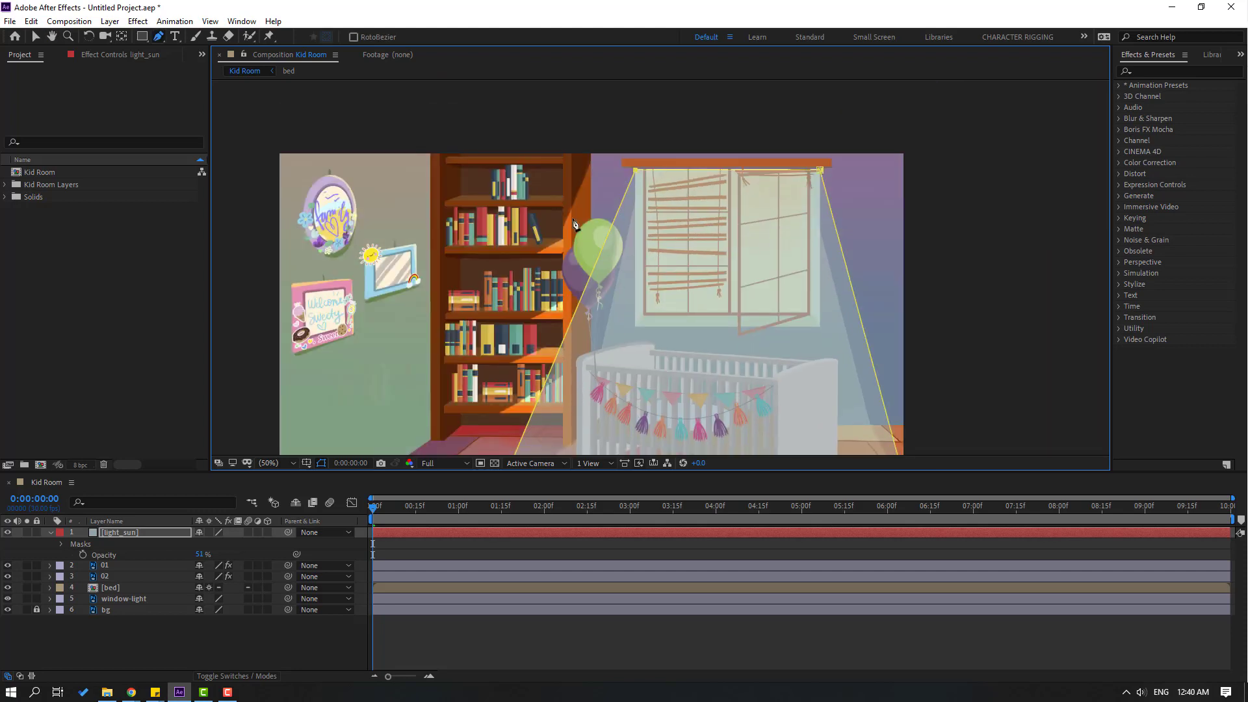
{"action": "key", "text": "v"}
{"action": "left_click", "coordinate": [135, 572]}
Delete the window-light layer from the Kid Room composition.
{"action": "scroll", "coordinate": [489, 305], "scroll_direction": "down", "scroll_amount": 2}
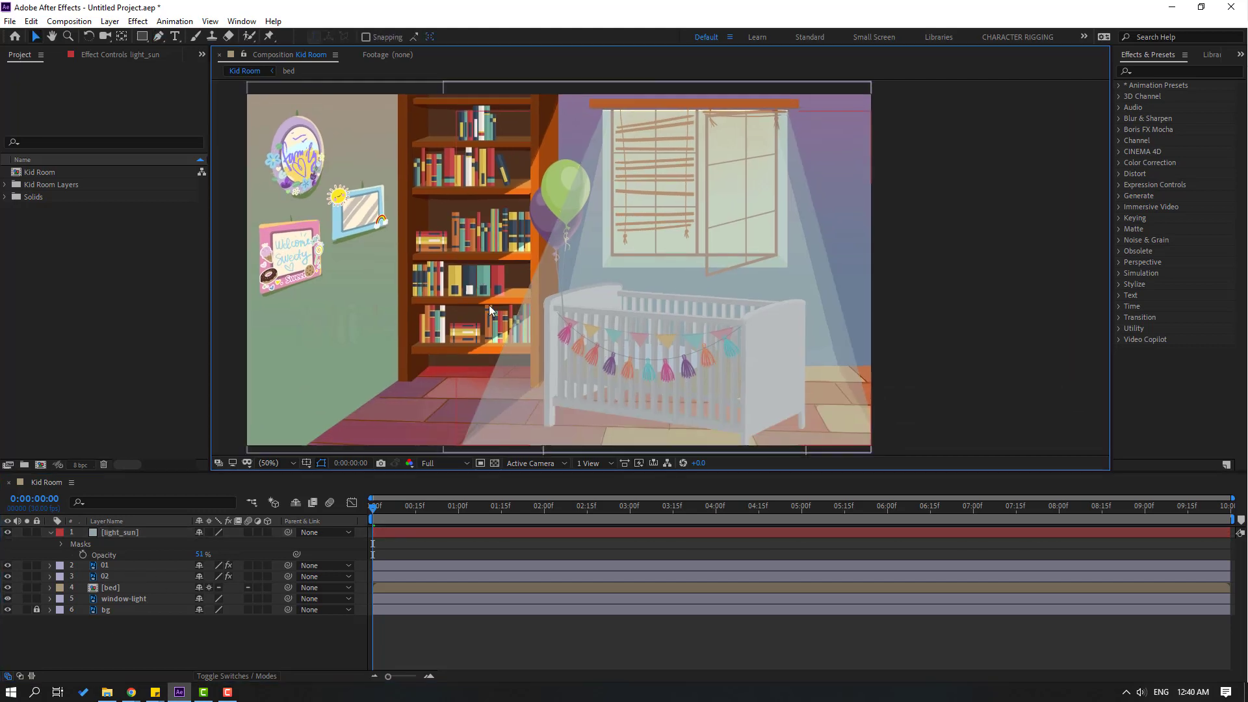
{"action": "left_click", "coordinate": [123, 600]}
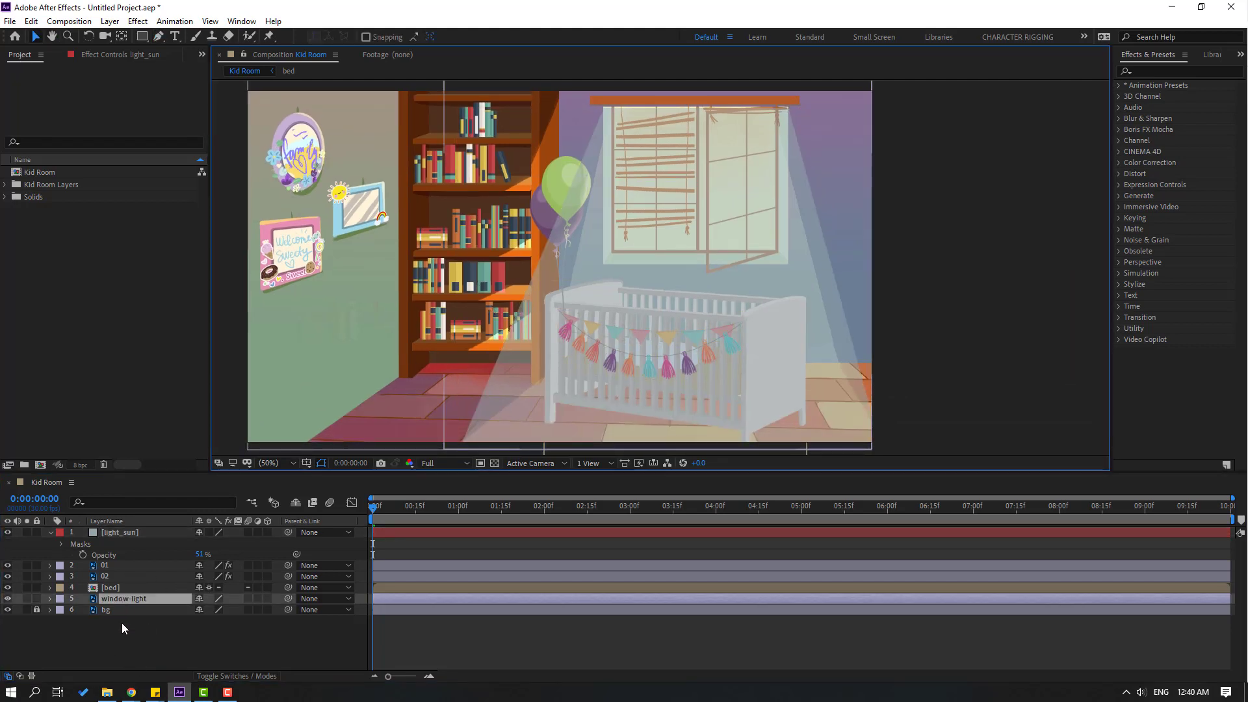
{"action": "key", "text": "Delete"}
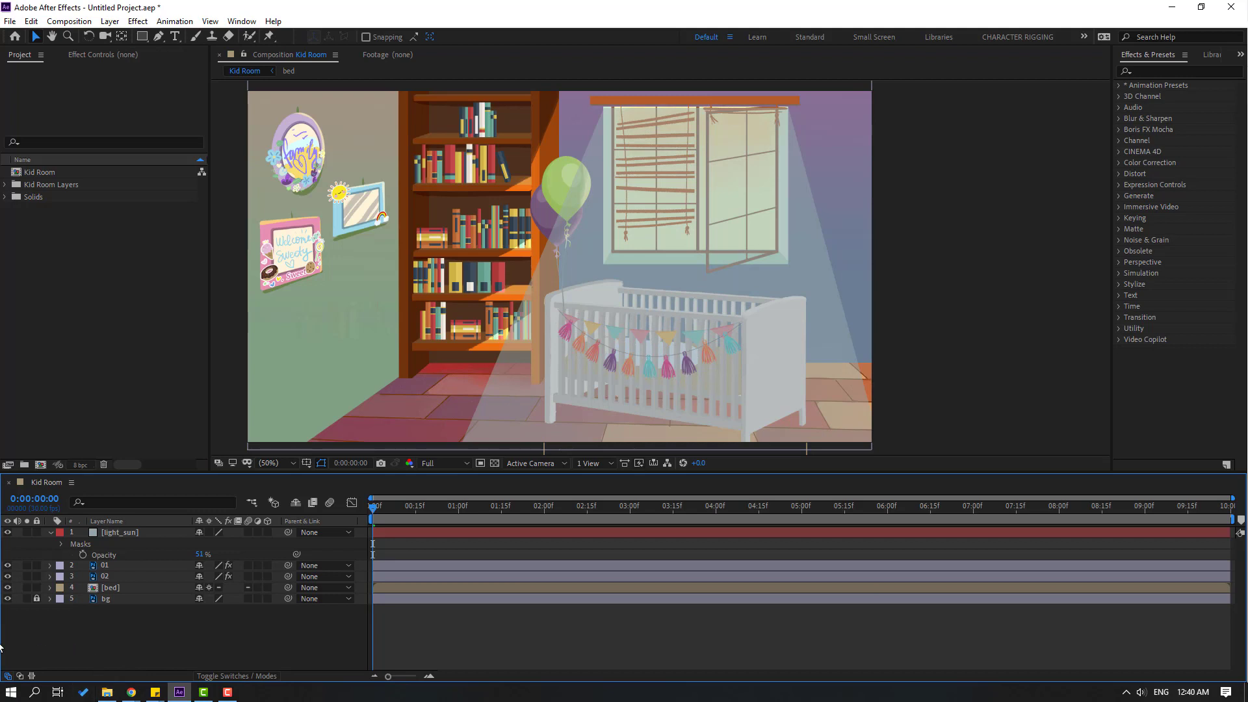
Set the Mask Feather of Mask 1 on light_sun to 68 pixels and briefly preview the softened light.
{"action": "left_click", "coordinate": [60, 544]}
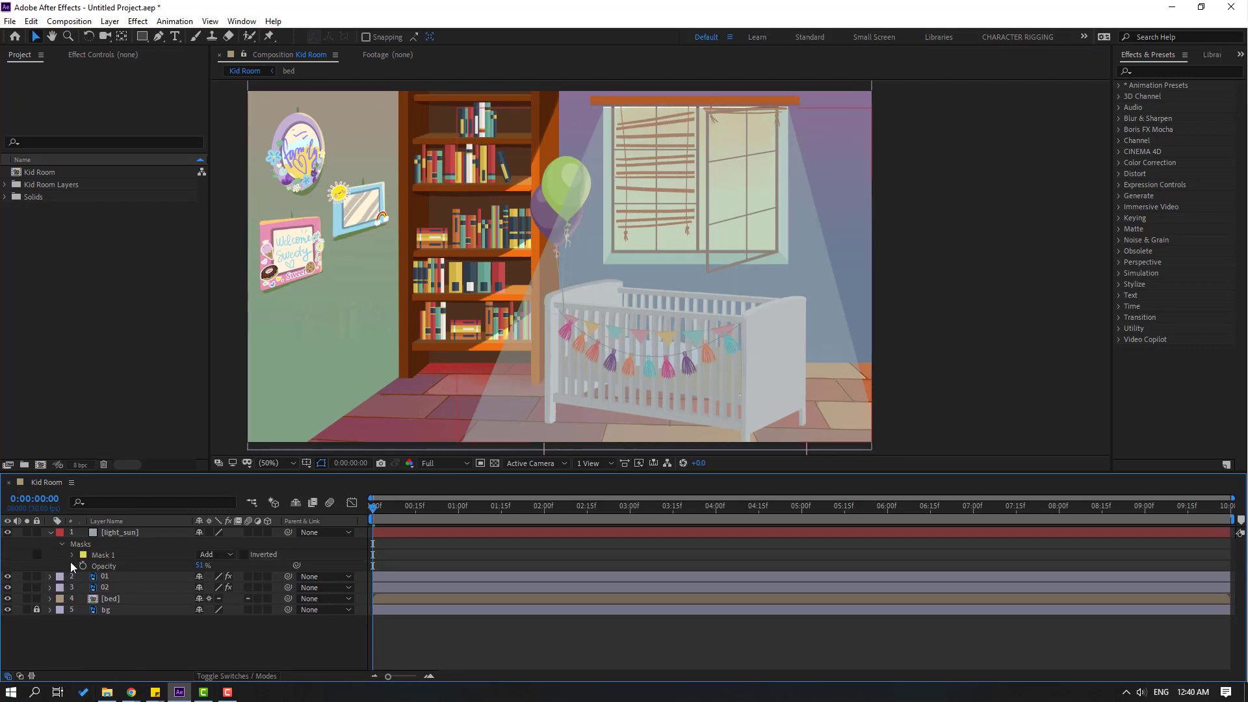
{"action": "left_click", "coordinate": [72, 555]}
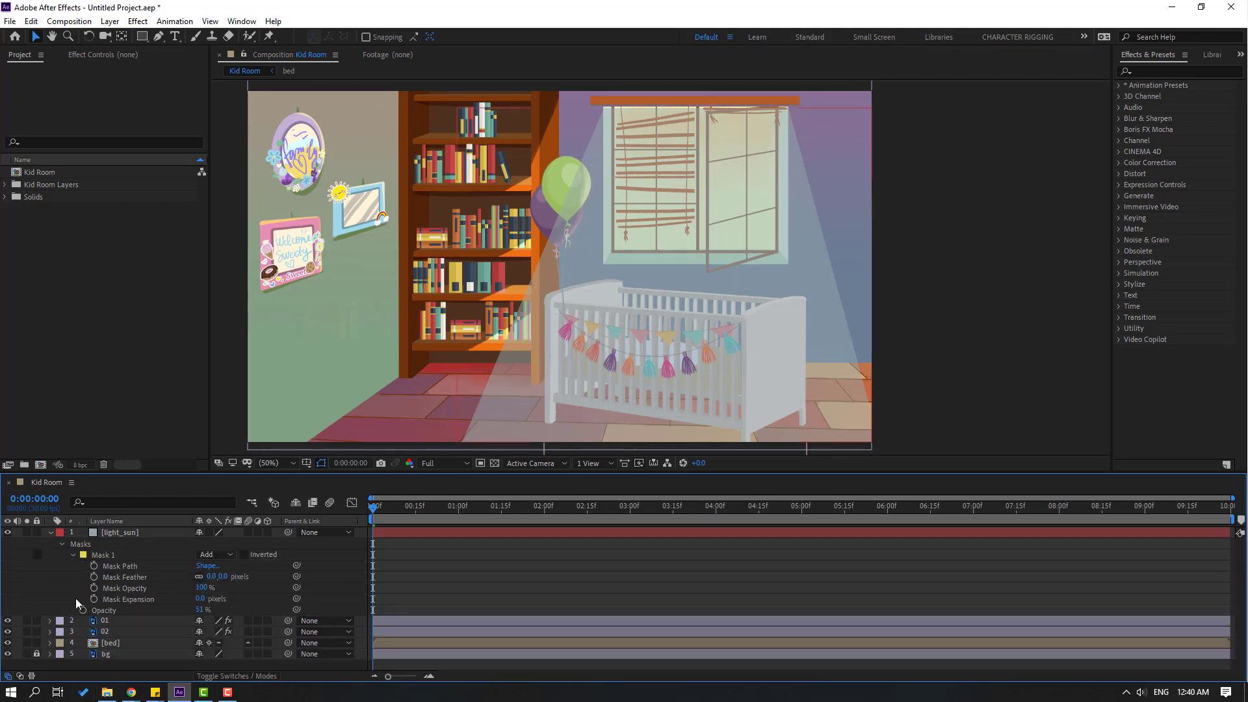
{"action": "left_click", "coordinate": [127, 578]}
{"action": "left_click_drag", "start_coordinate": [216, 580], "coordinate": [255, 582]}
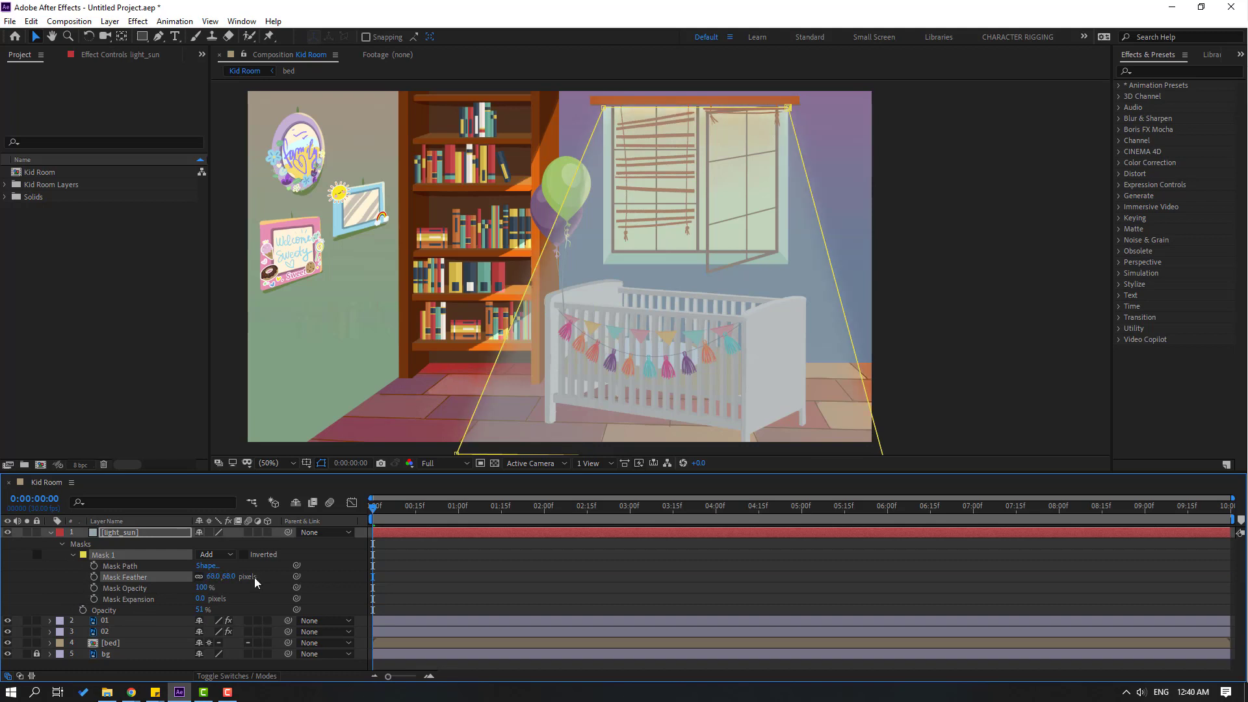
{"action": "left_click", "coordinate": [551, 610]}
{"action": "key", "text": "space"}
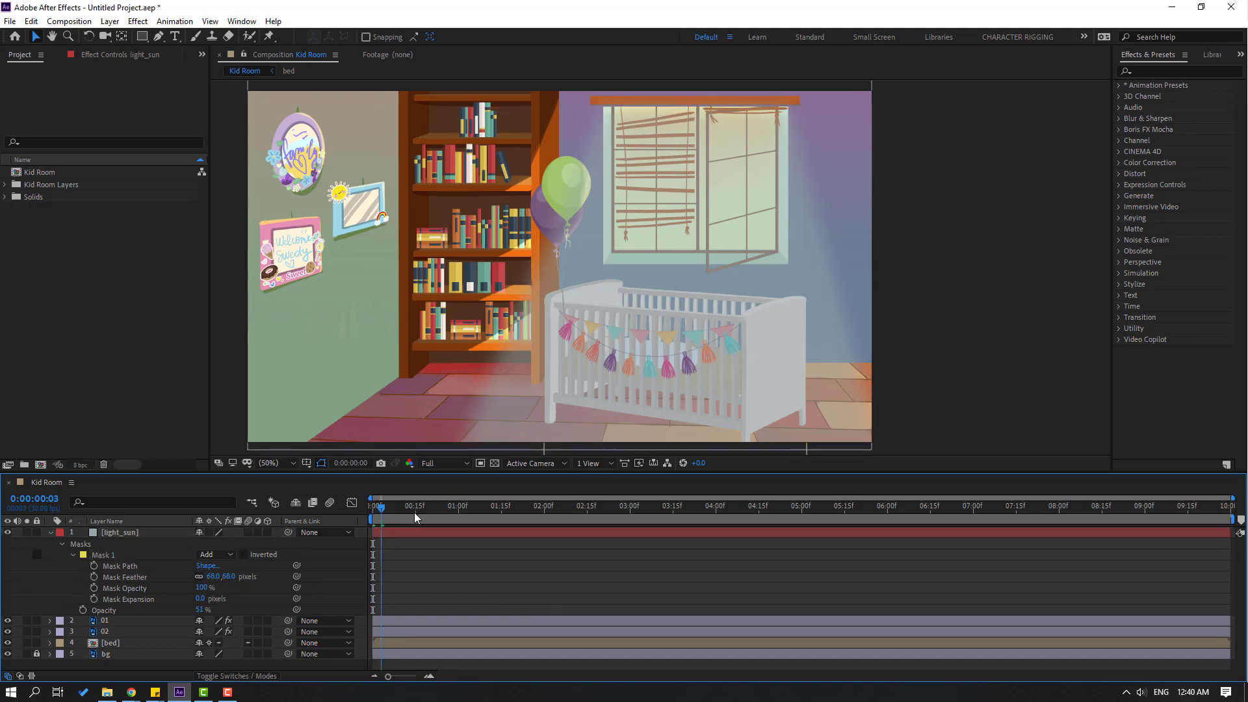
{"action": "key", "text": "space"}
Keyframe Mask 1's Mask Opacity at 100% at 0:00:00:00, 63% at 0:00:00:15 and 99% at 0:00:01:01.
{"action": "left_click", "coordinate": [95, 589]}
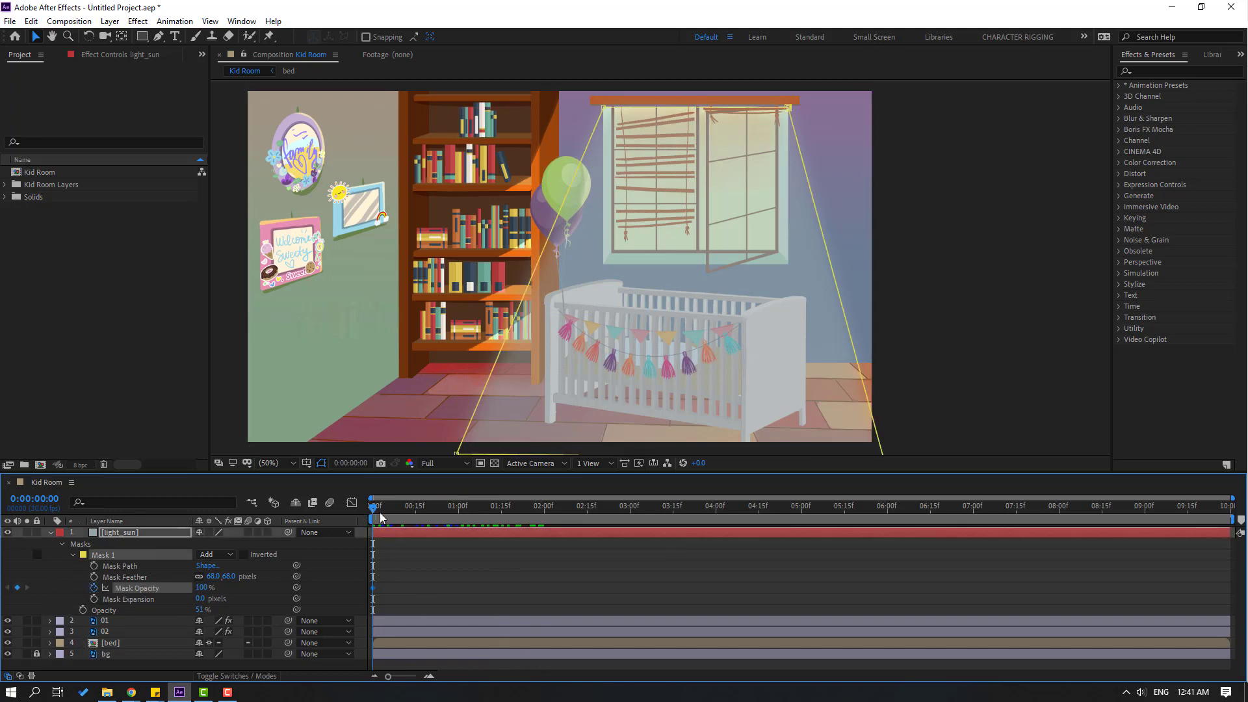
{"action": "left_click_drag", "start_coordinate": [383, 518], "coordinate": [415, 519]}
{"action": "left_click", "coordinate": [474, 581]}
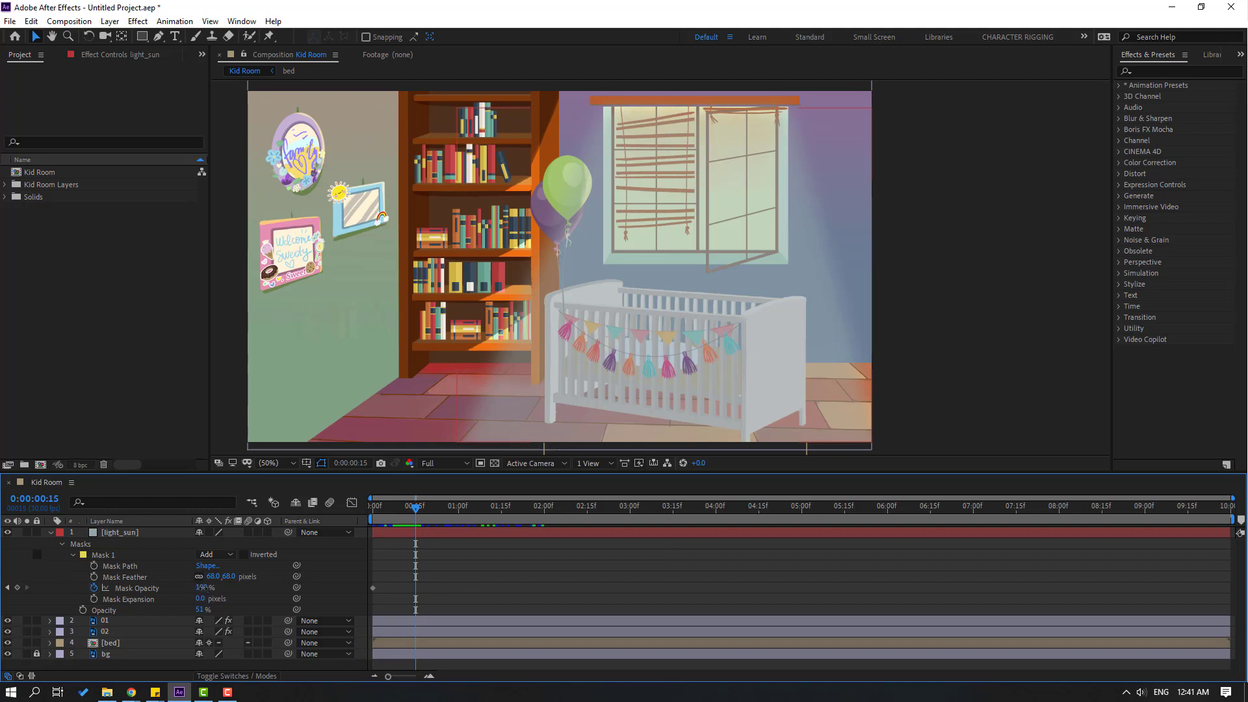
{"action": "left_click_drag", "start_coordinate": [202, 588], "coordinate": [177, 587]}
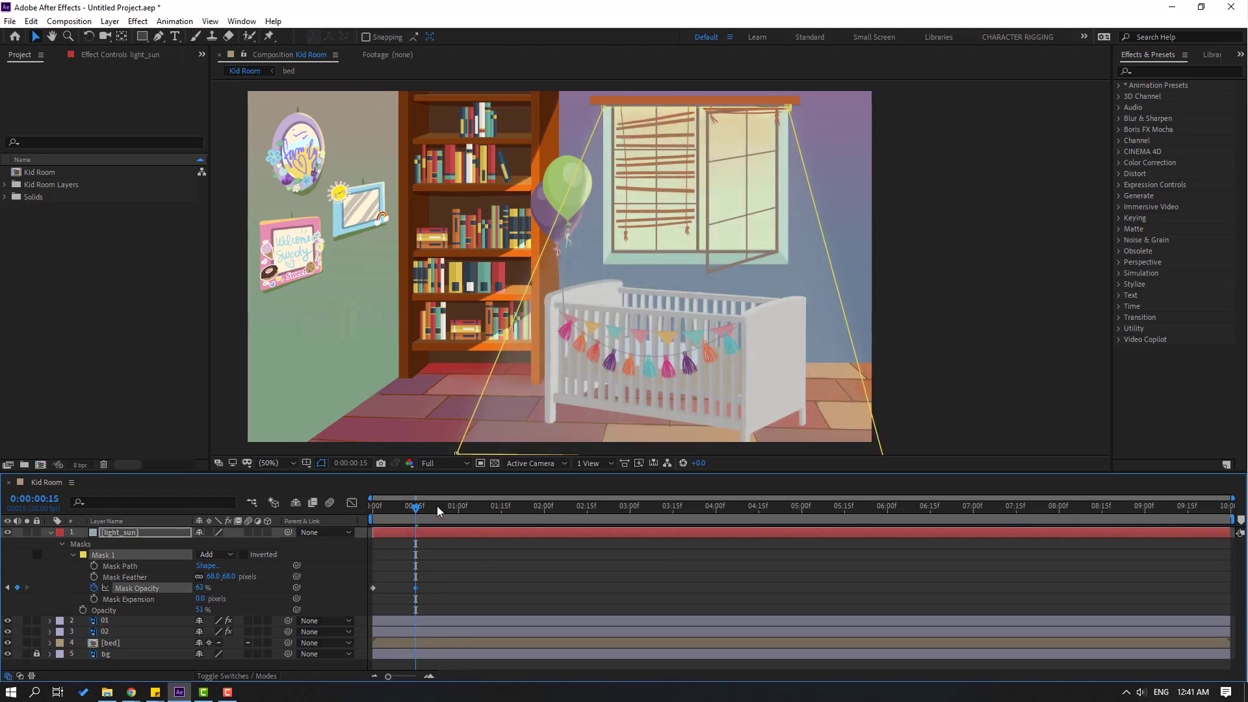
{"action": "left_click_drag", "start_coordinate": [429, 512], "coordinate": [461, 512]}
{"action": "left_click_drag", "start_coordinate": [202, 587], "coordinate": [282, 588]}
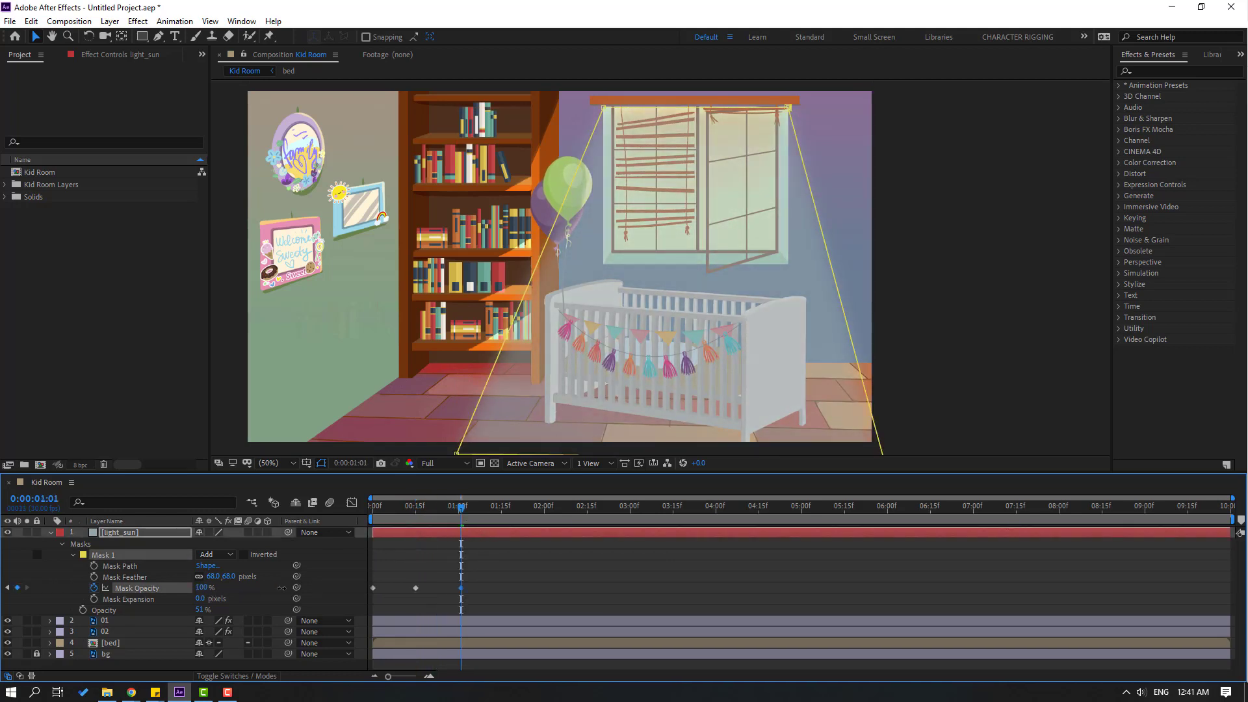
Copy light_sun's three Mask Opacity keyframes and paste them repeatedly end to end so the pulse runs until 0:00:06:06.
{"action": "left_click_drag", "start_coordinate": [525, 573], "coordinate": [371, 588]}
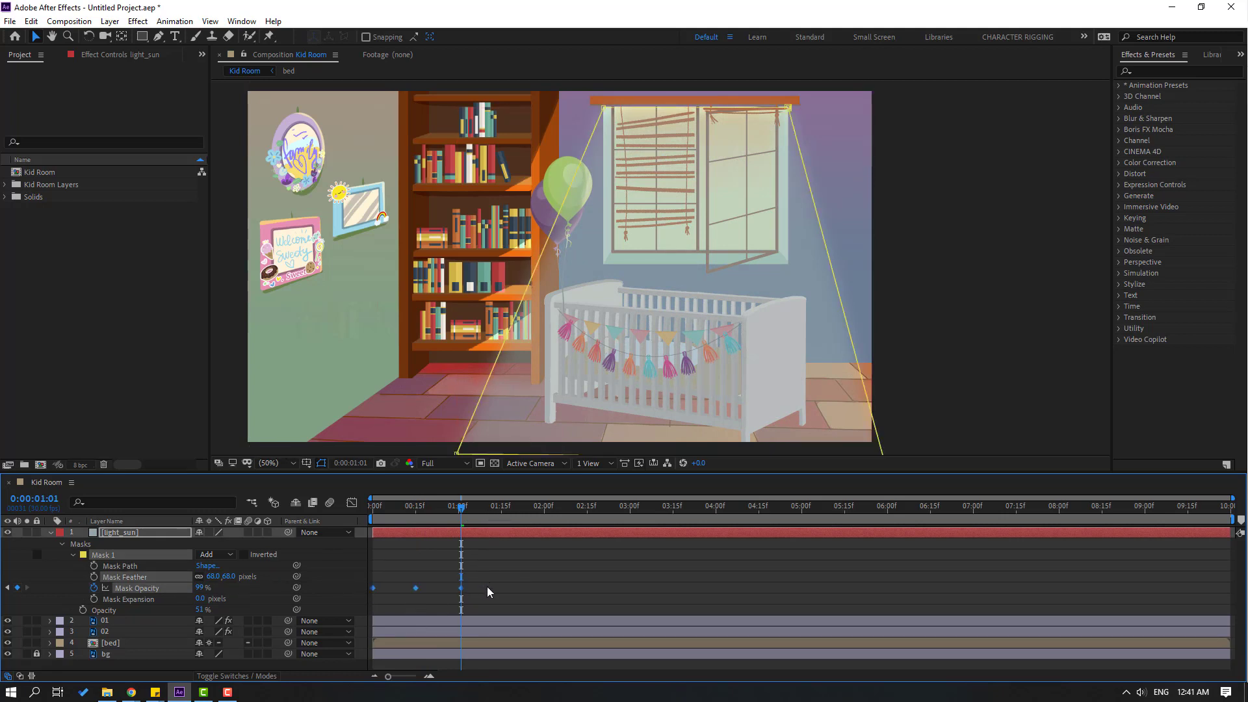
{"action": "key", "text": "ctrl+c"}
{"action": "left_click", "coordinate": [552, 514]}
{"action": "key", "text": "ctrl+v"}
{"action": "left_click", "coordinate": [639, 510]}
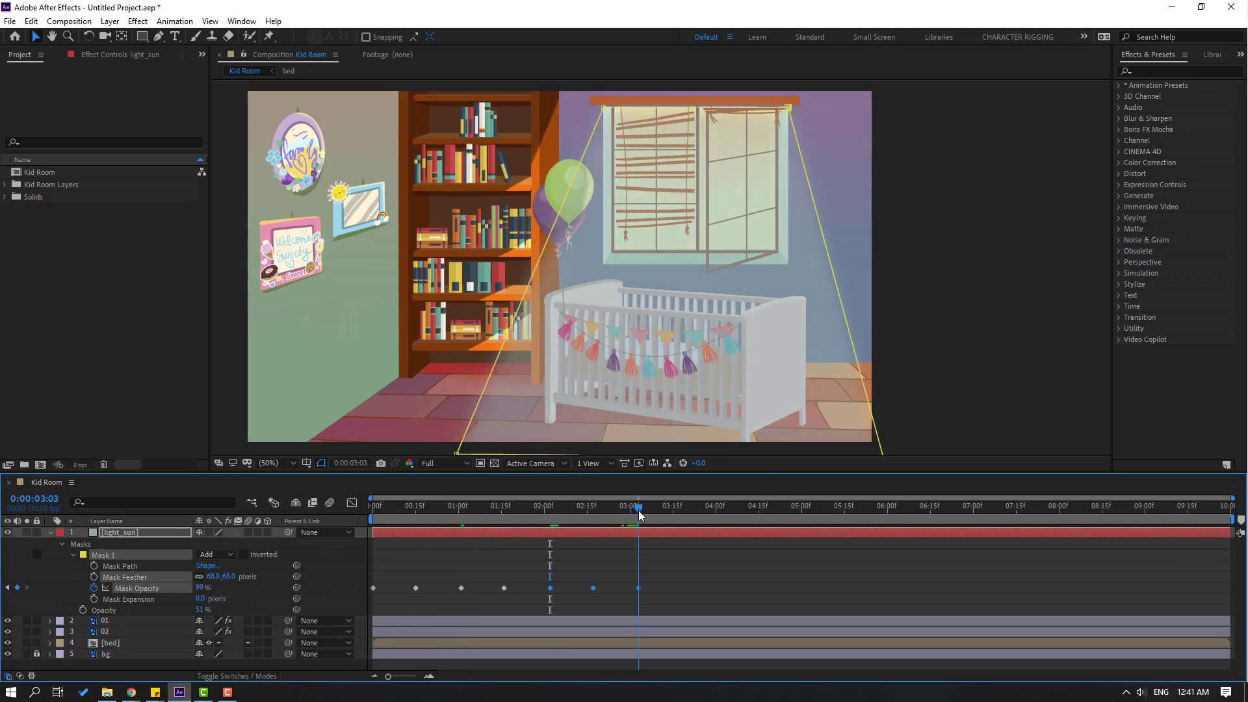
{"action": "key", "text": "ctrl+v"}
{"action": "left_click", "coordinate": [726, 508]}
{"action": "key", "text": "ctrl+v"}
{"action": "left_click", "coordinate": [816, 511]}
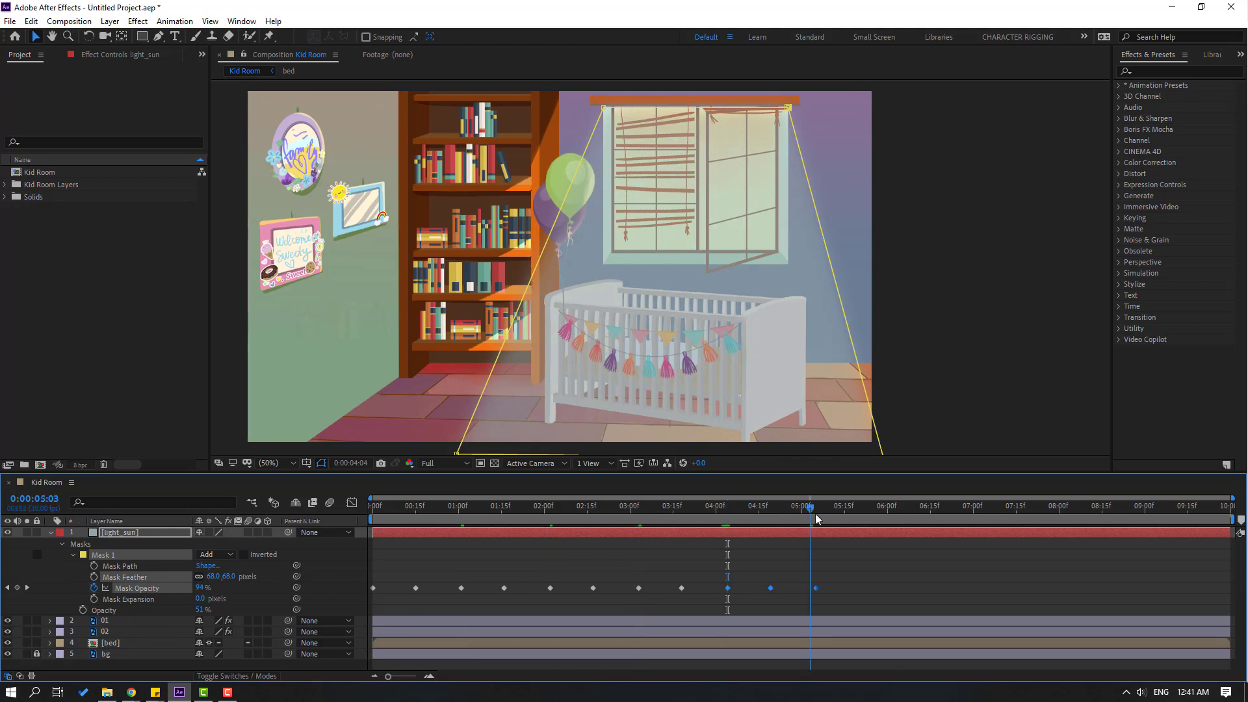
{"action": "key", "text": "ctrl+v"}
Try pasting all the Mask Opacity keyframes at 0:00:06:06, preview the extended pulse, and undo the paste.
{"action": "left_click_drag", "start_coordinate": [947, 583], "coordinate": [364, 601]}
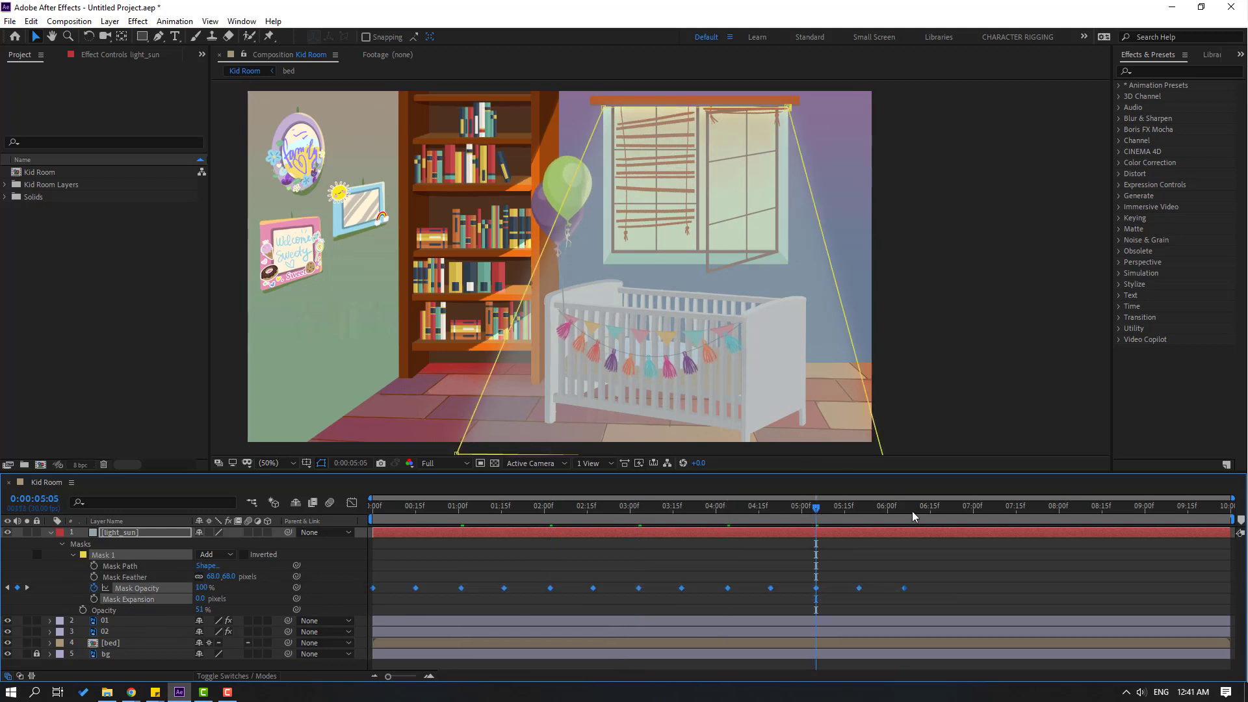
{"action": "left_click", "coordinate": [908, 511]}
{"action": "key", "text": "ctrl+v"}
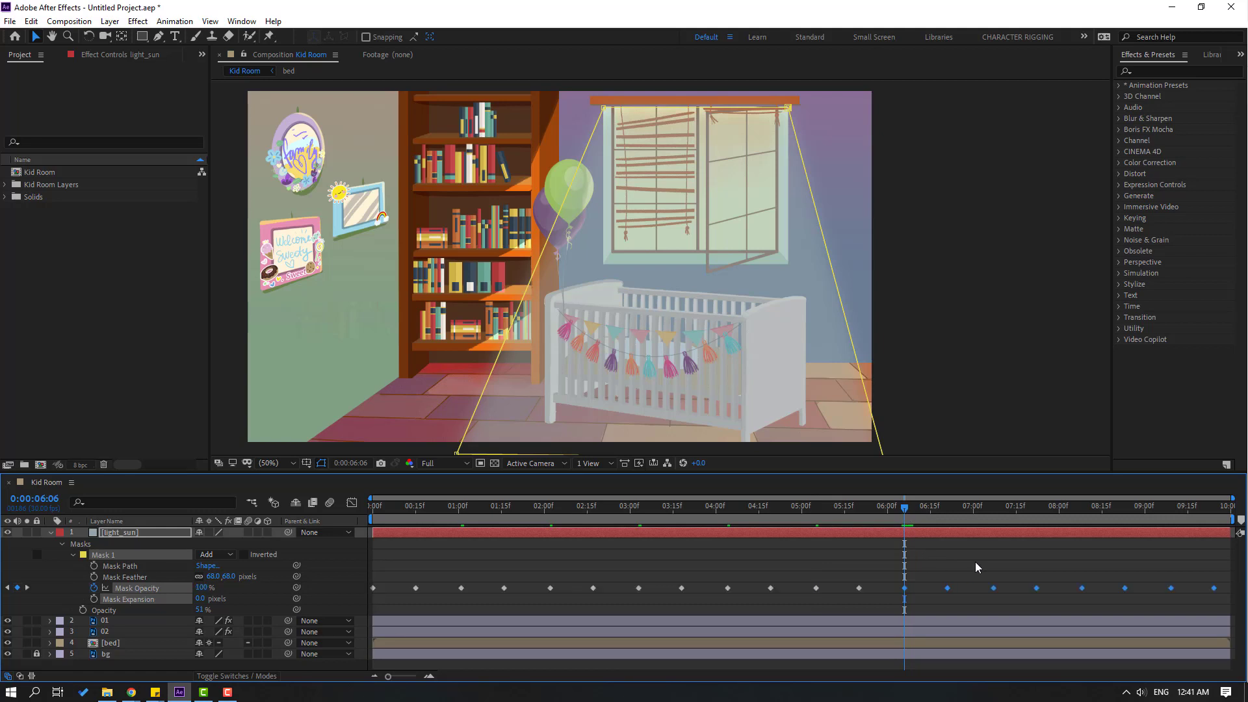
{"action": "left_click", "coordinate": [980, 560]}
{"action": "key", "text": "space"}
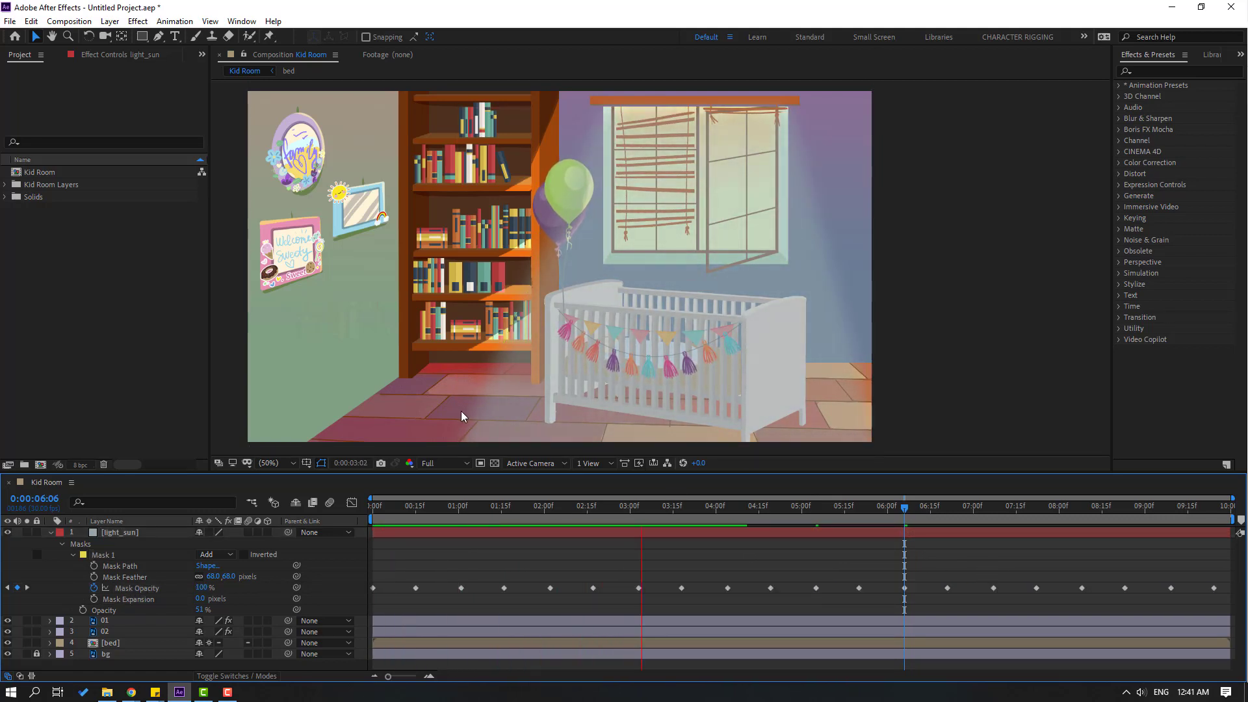
{"action": "left_click", "coordinate": [728, 520]}
{"action": "key", "text": "ctrl+z"}
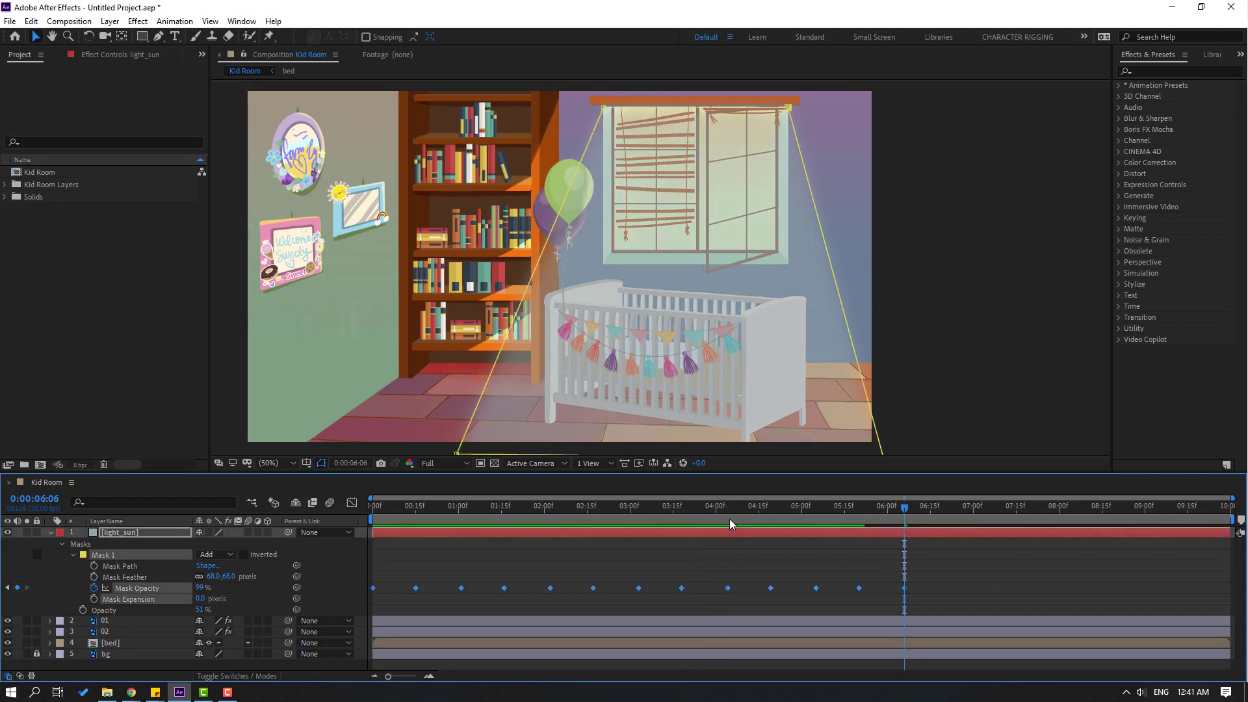
Stretch light_sun's Mask Opacity keyframes evenly to the composition's end, apply Easy Ease to them all, and collapse the layer's properties.
{"action": "left_click_drag", "start_coordinate": [970, 576], "coordinate": [359, 595]}
{"action": "left_click_drag", "start_coordinate": [905, 588], "coordinate": [1228, 591]}
{"action": "right_click", "coordinate": [1087, 592]}
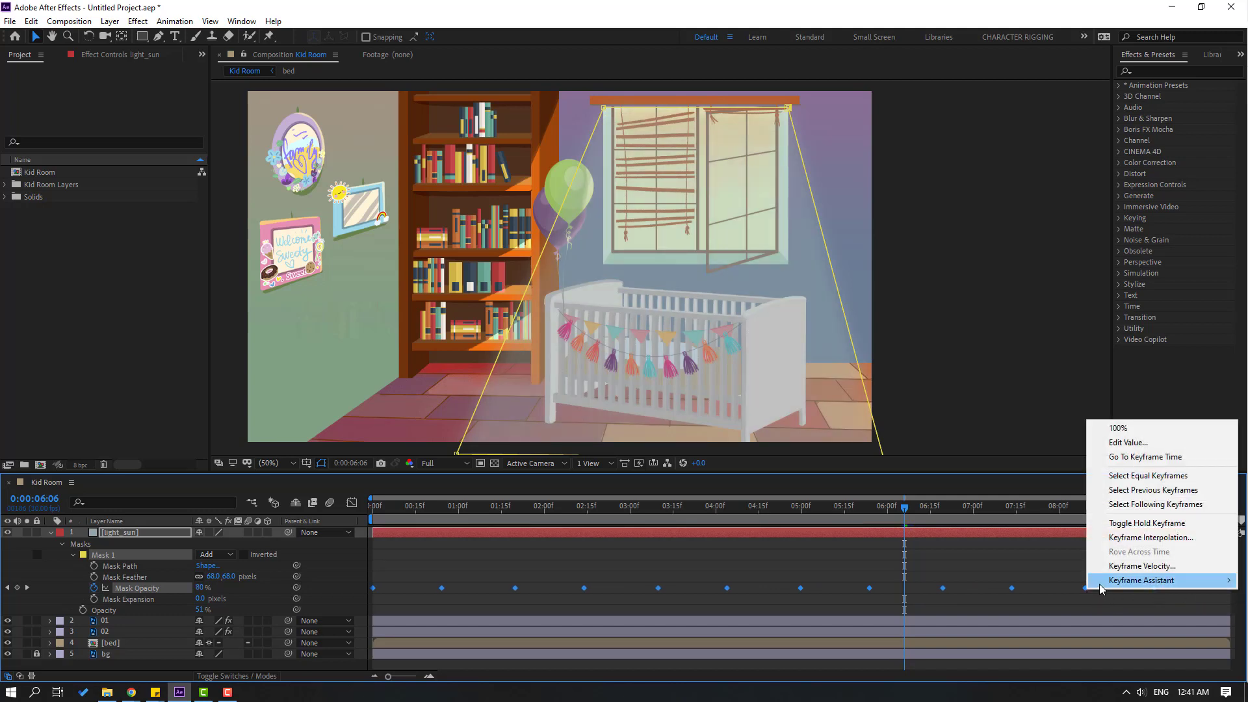
{"action": "mouse_move", "coordinate": [1144, 657]}
{"action": "left_click", "coordinate": [928, 494]}
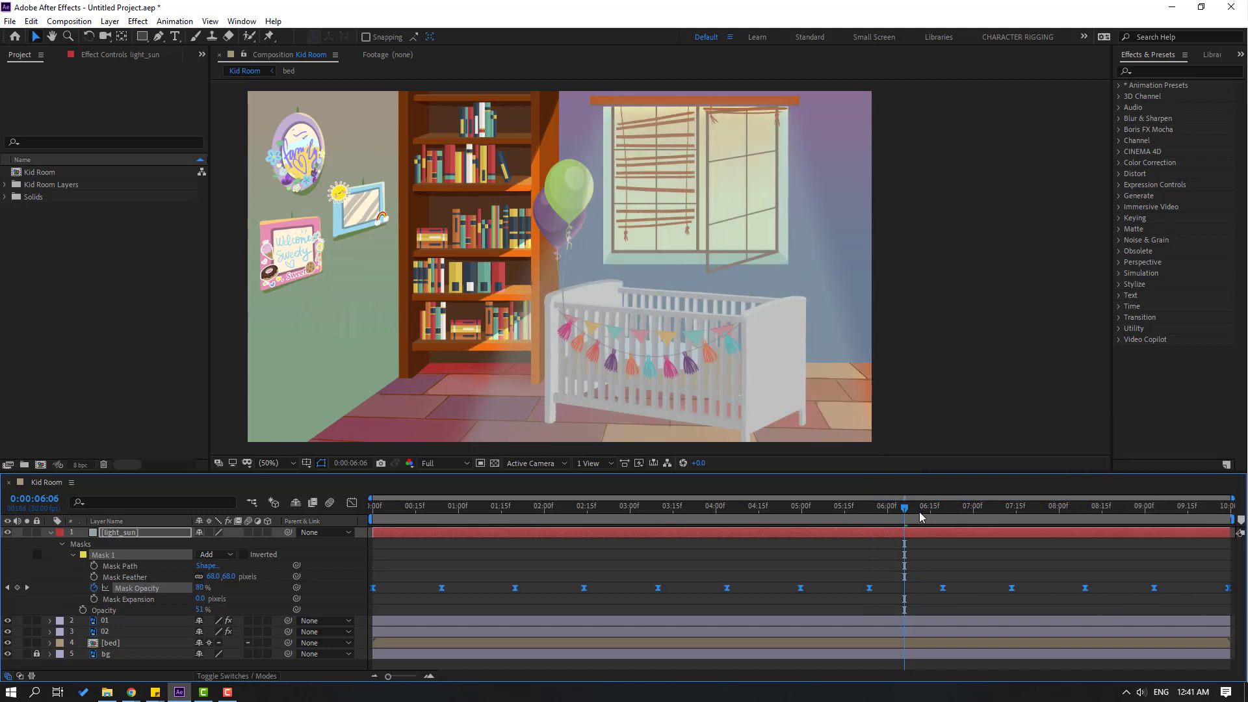
{"action": "left_click", "coordinate": [476, 513]}
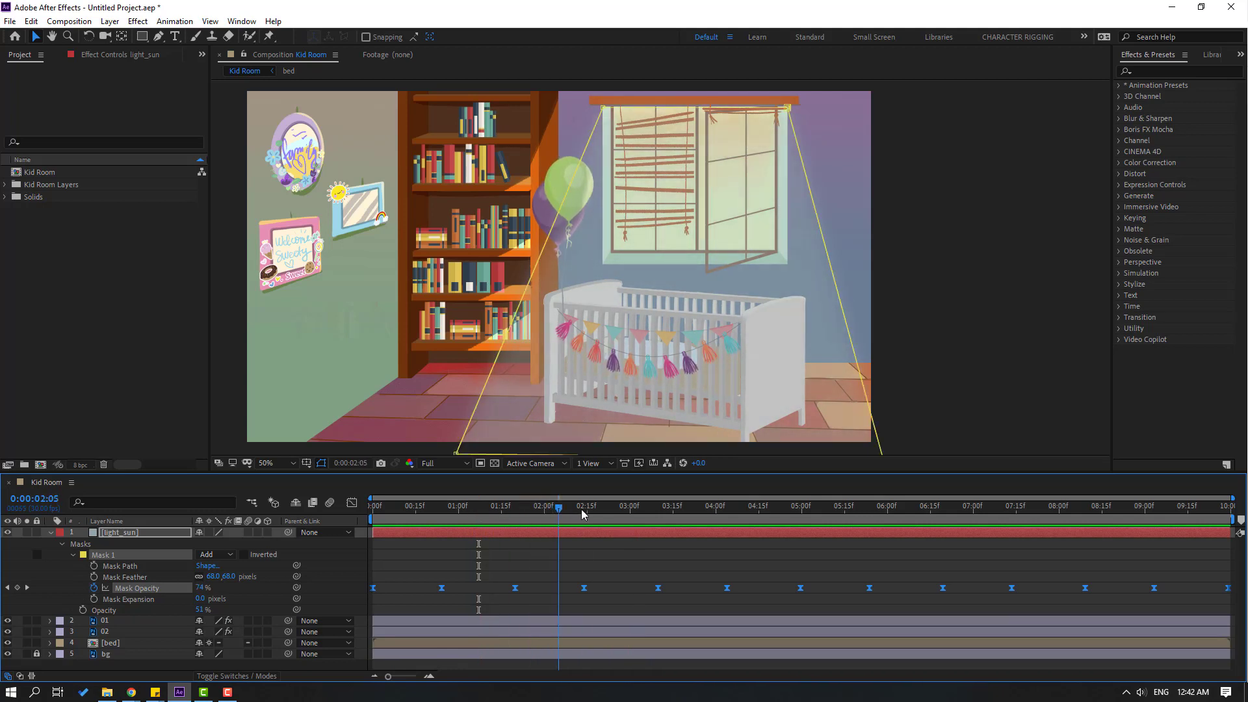
{"action": "key", "text": "u"}
{"action": "left_click", "coordinate": [409, 511]}
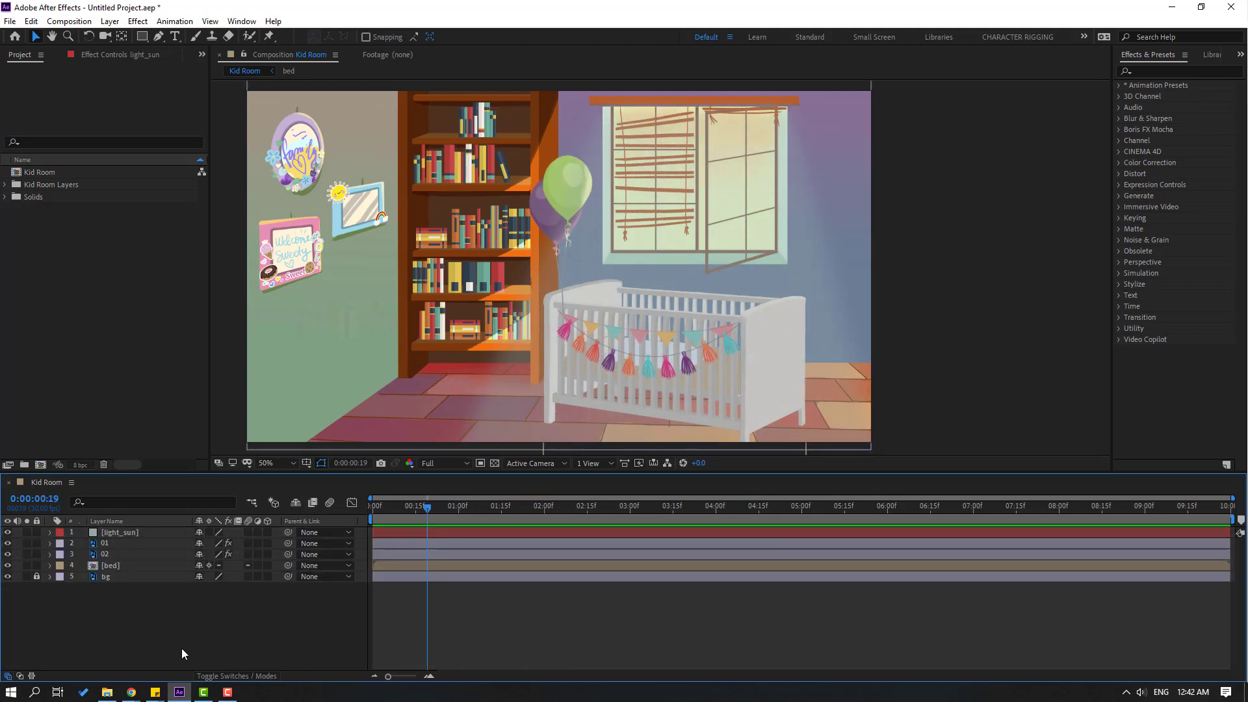
Add a null object to the Kid Room composition and rename it Camera.
{"action": "right_click", "coordinate": [143, 630]}
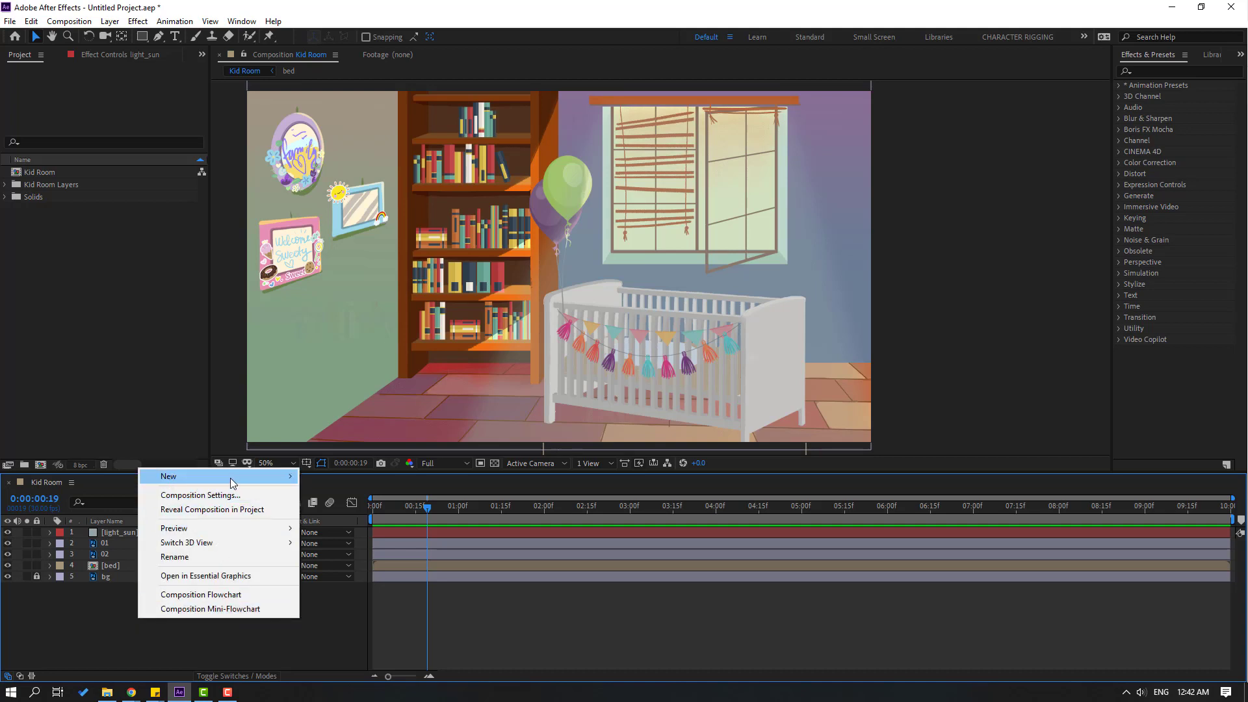
{"action": "mouse_move", "coordinate": [230, 478]}
{"action": "left_click", "coordinate": [348, 554]}
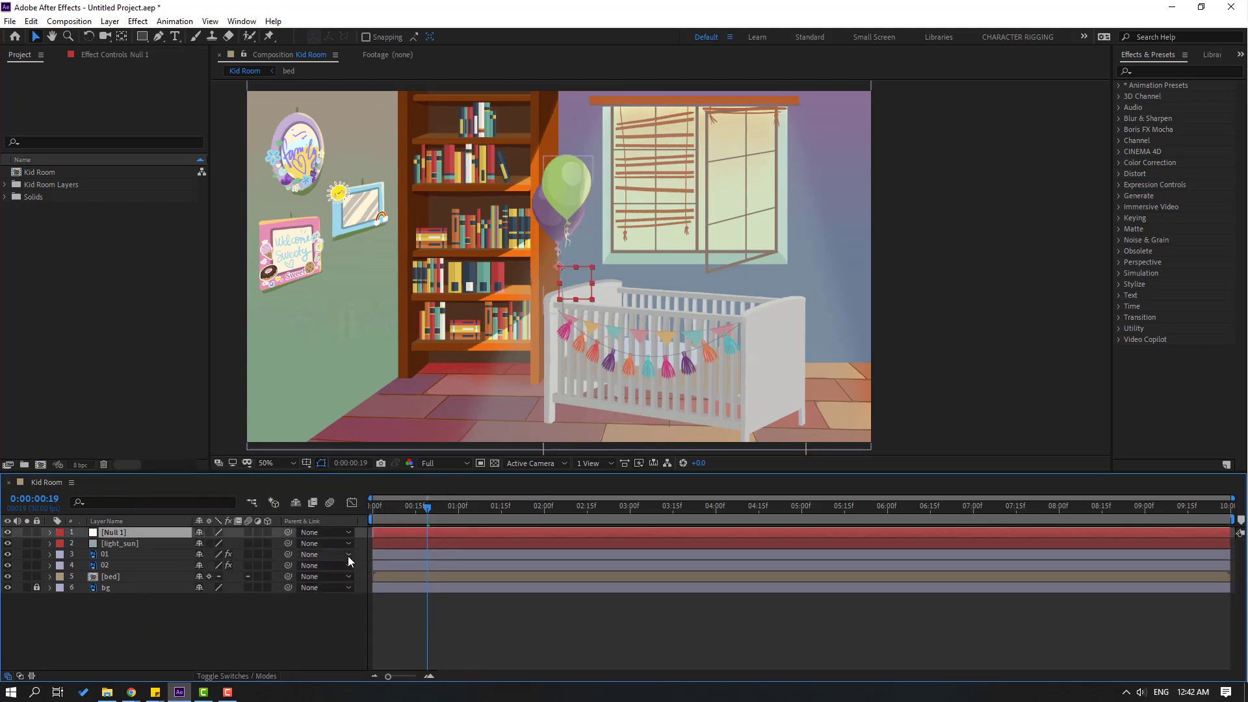
{"action": "key", "text": "Return"}
{"action": "type", "text": "Camera"}
{"action": "key", "text": "Return"}
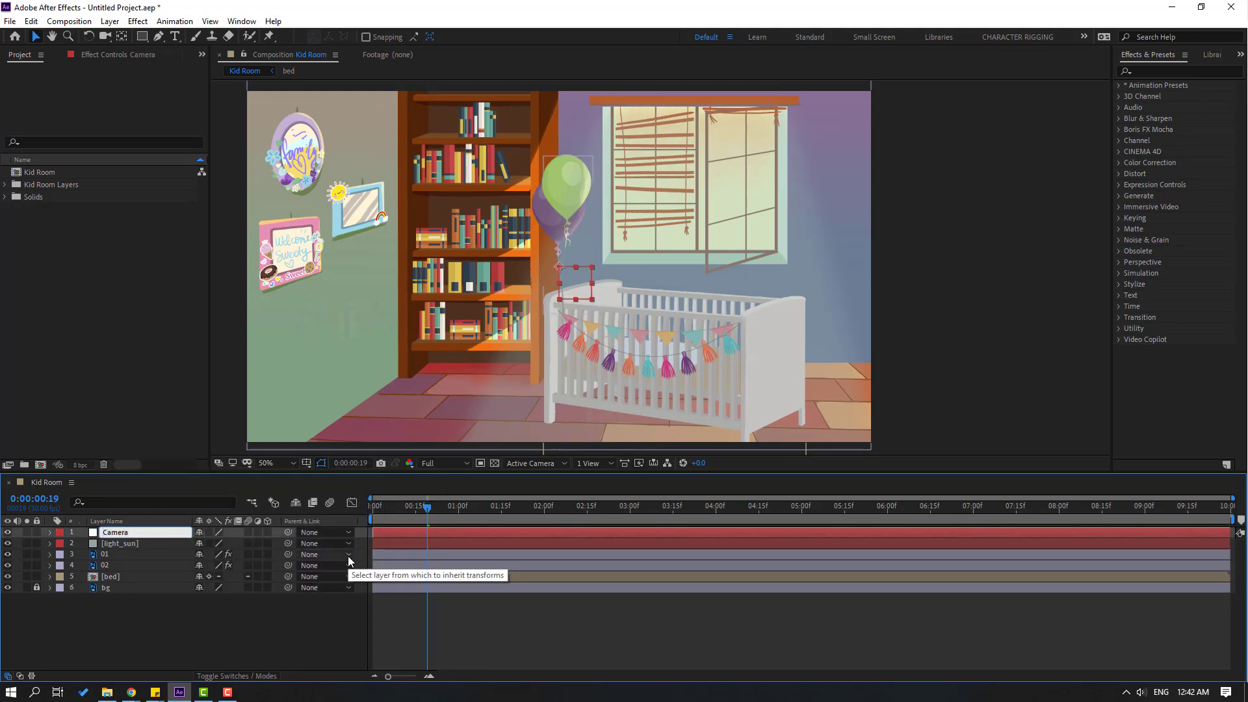
Move the anchor point of the Camera null to the centre of its square.
{"action": "key", "text": "slash"}
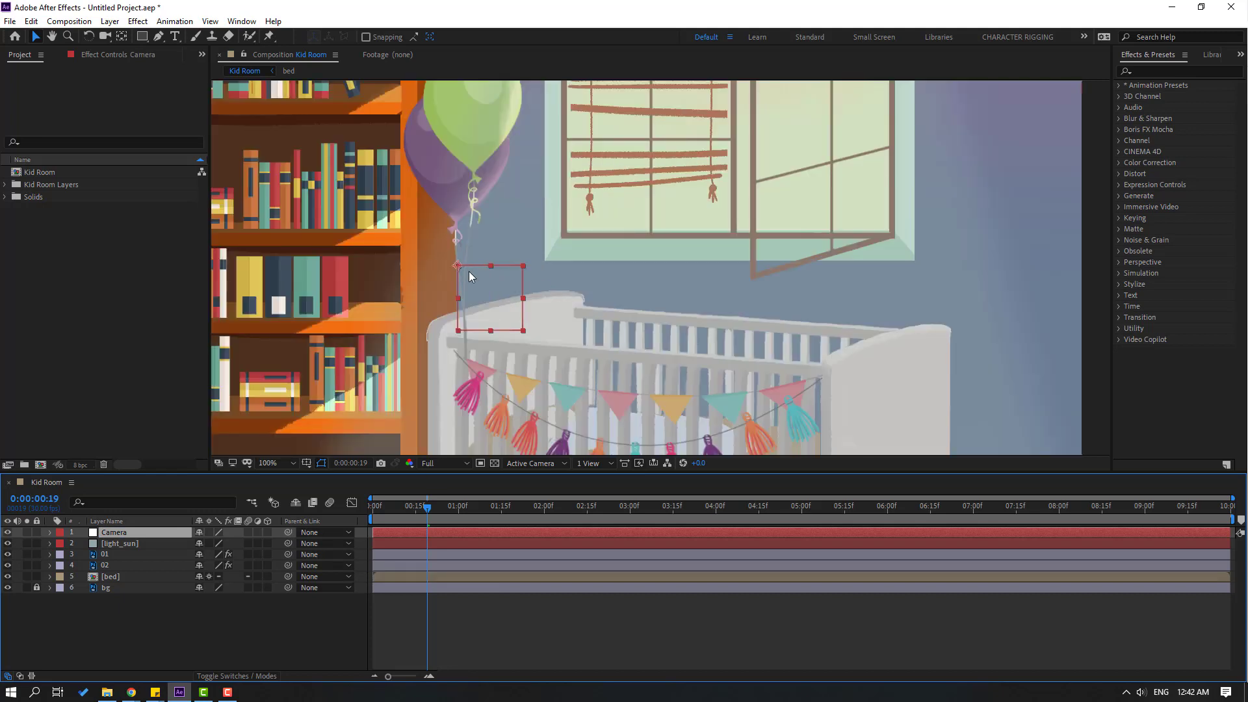
{"action": "left_click", "coordinate": [121, 37]}
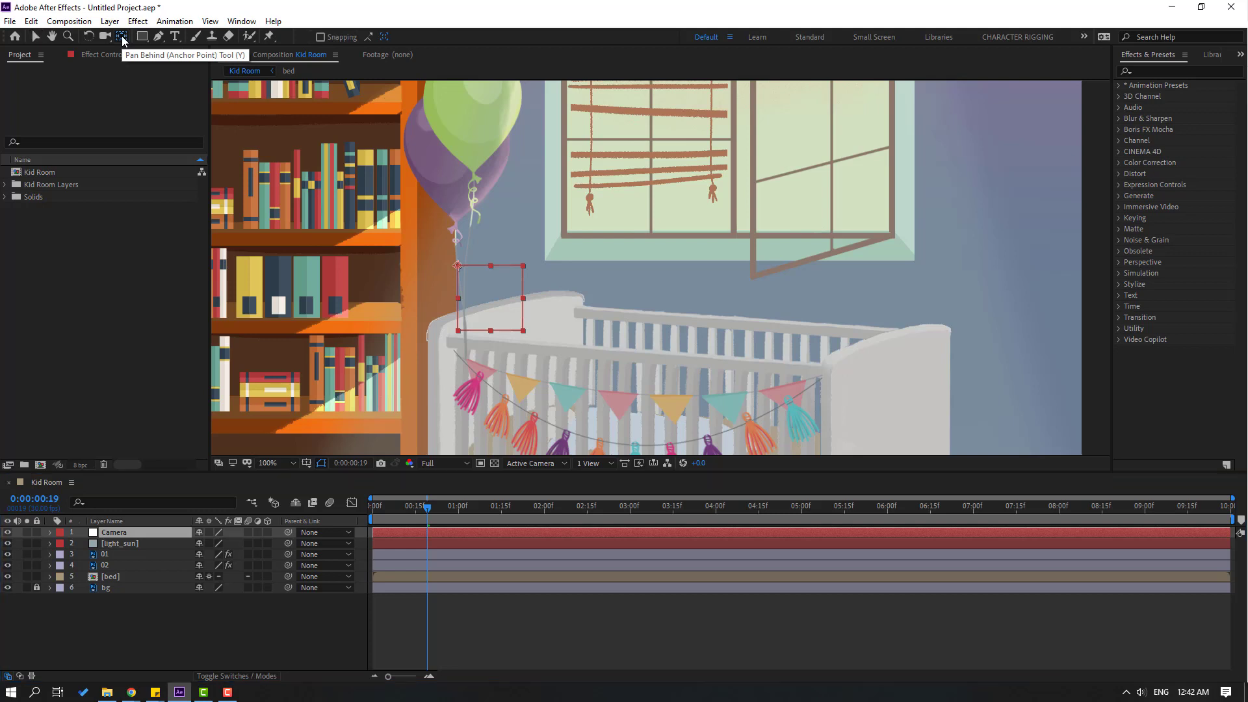
{"action": "left_click", "coordinate": [37, 39]}
{"action": "scroll", "coordinate": [618, 297], "scroll_direction": "down", "scroll_amount": 2}
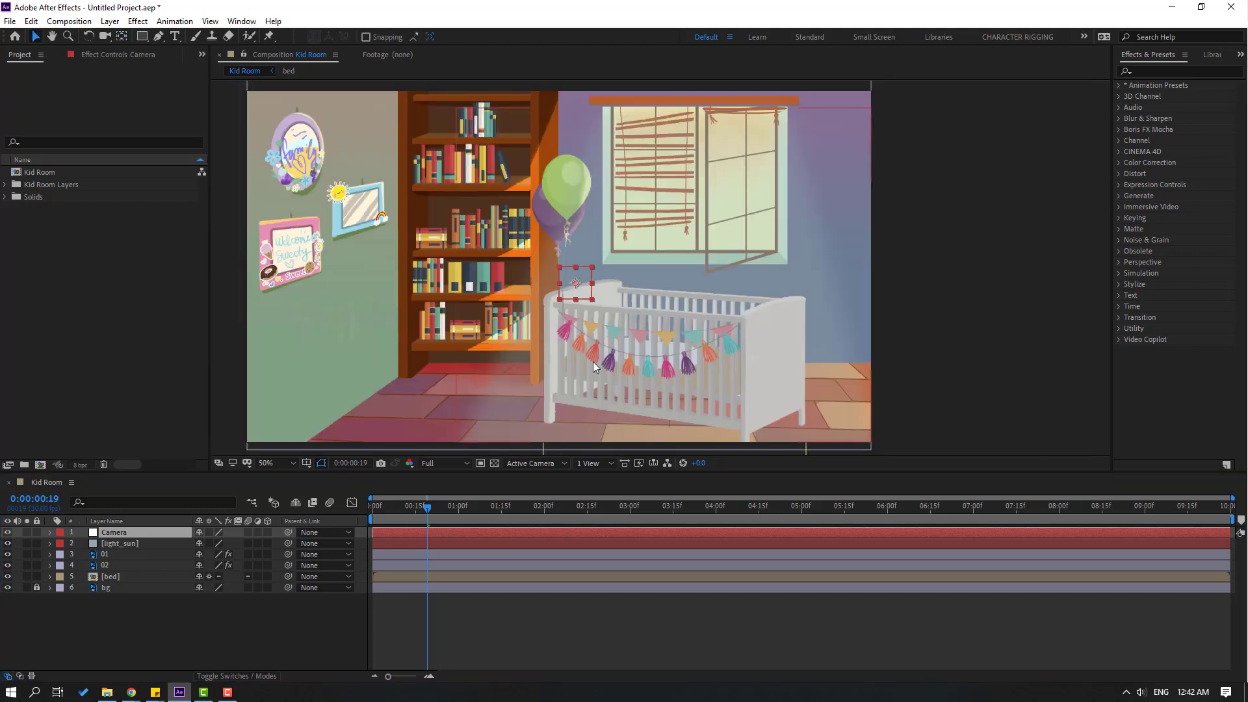
Unlock the bg layer and parent light_sun, 01, 02, bed and bg to the Camera null.
{"action": "left_click", "coordinate": [34, 589]}
{"action": "left_click_drag", "start_coordinate": [72, 633], "coordinate": [119, 544]}
{"action": "left_click_drag", "start_coordinate": [288, 543], "coordinate": [117, 532]}
Keyframe the Camera null's Scale at 100% at 0:00:00:00 and 115% at 0:00:07:00, ending the work area there.
{"action": "left_click_drag", "start_coordinate": [443, 517], "coordinate": [359, 530]}
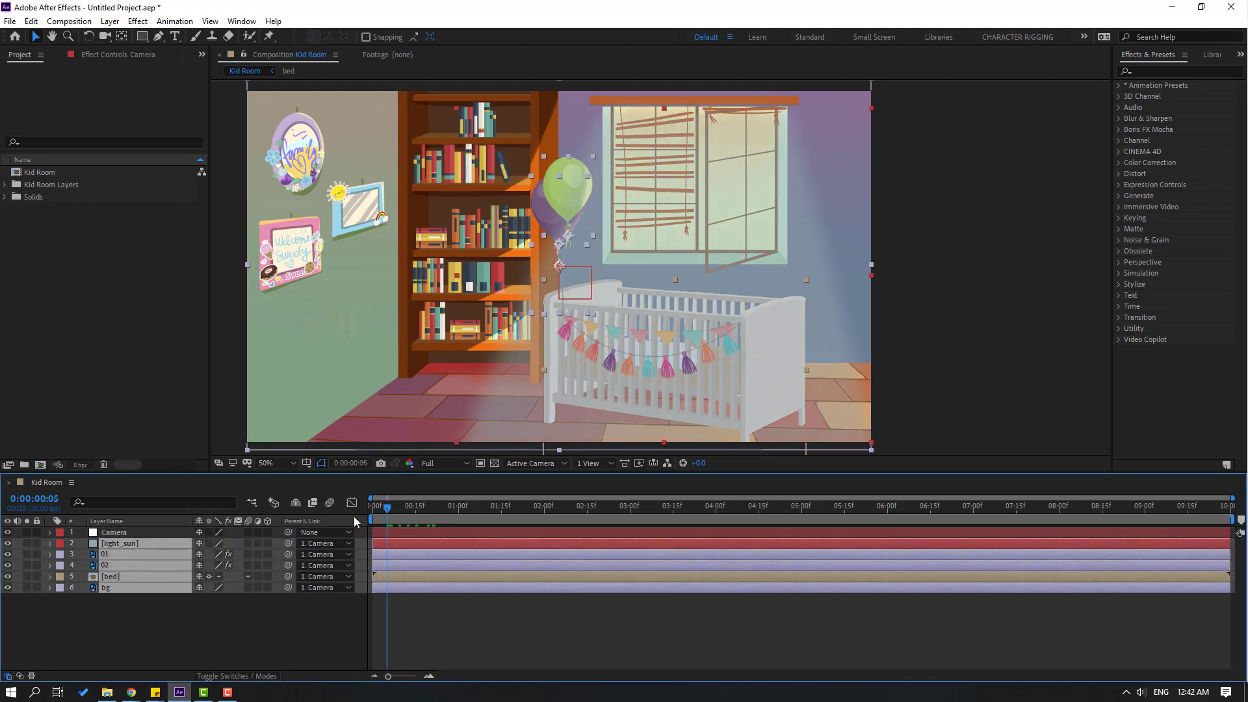
{"action": "left_click", "coordinate": [201, 628]}
{"action": "left_click", "coordinate": [113, 533]}
{"action": "key", "text": "s"}
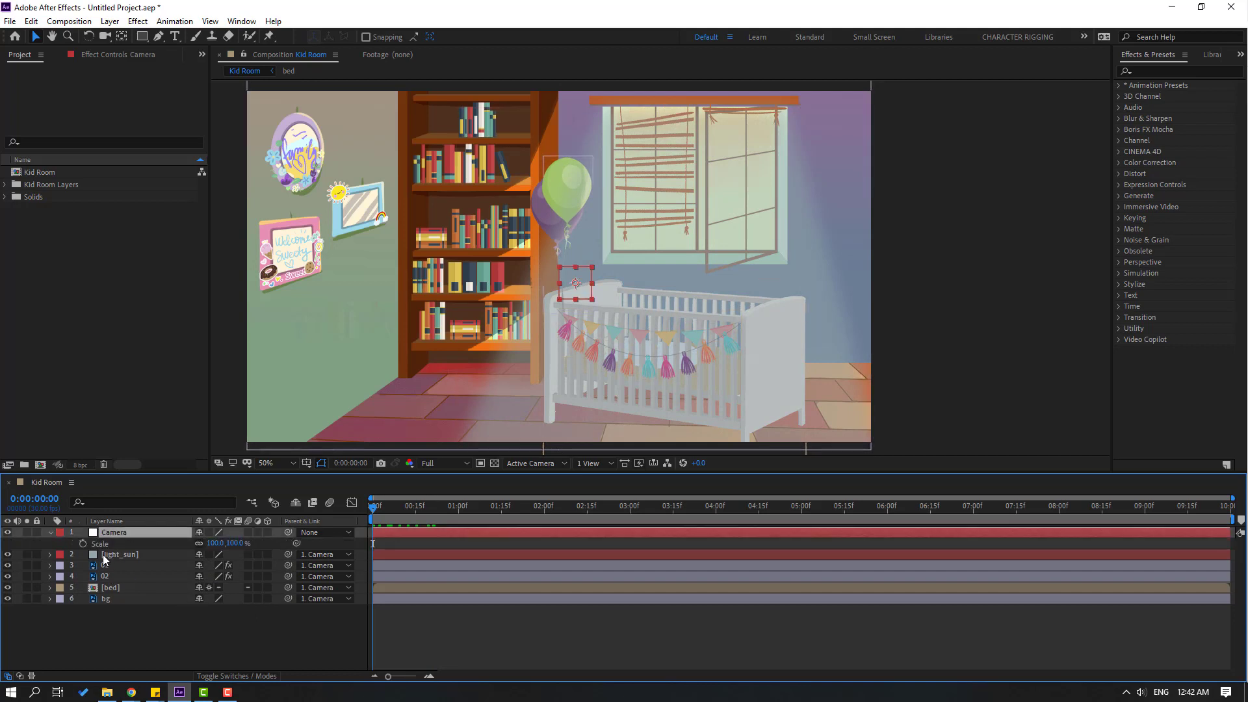
{"action": "left_click", "coordinate": [82, 544]}
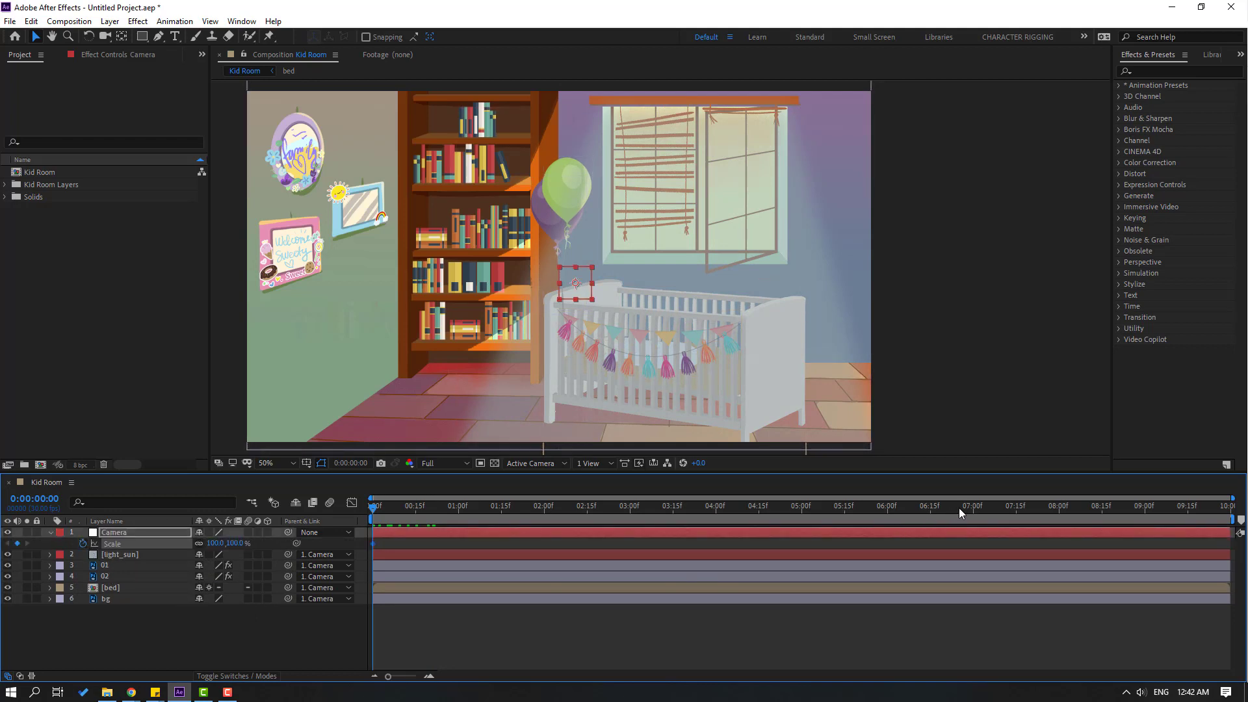
{"action": "left_click_drag", "start_coordinate": [965, 508], "coordinate": [974, 515]}
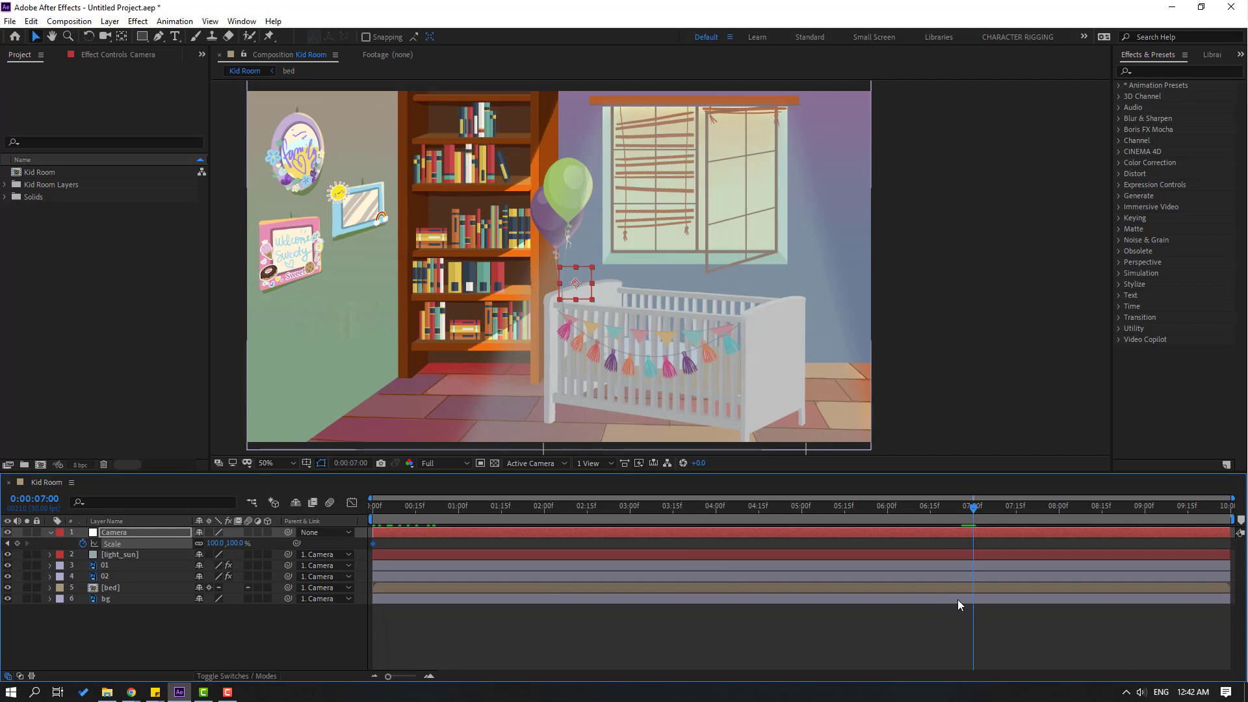
{"action": "key", "text": "n"}
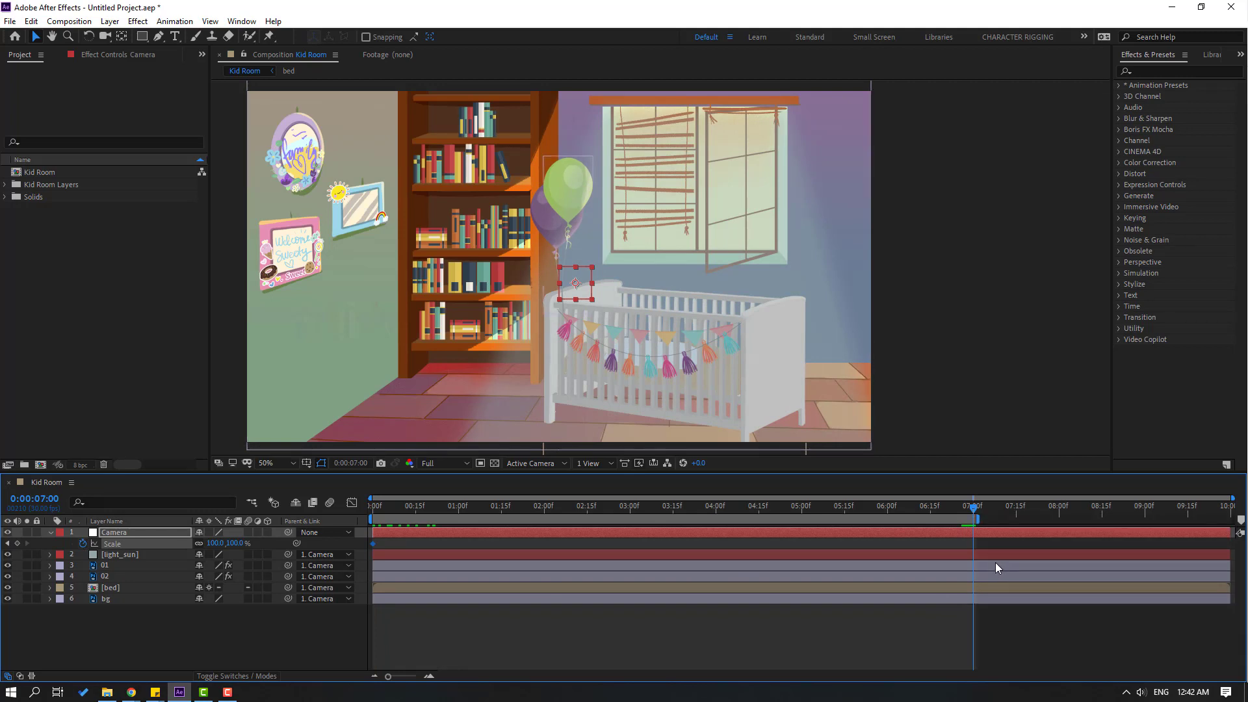
{"action": "left_click", "coordinate": [212, 545]}
{"action": "type", "text": "115"}
{"action": "key", "text": "Return"}
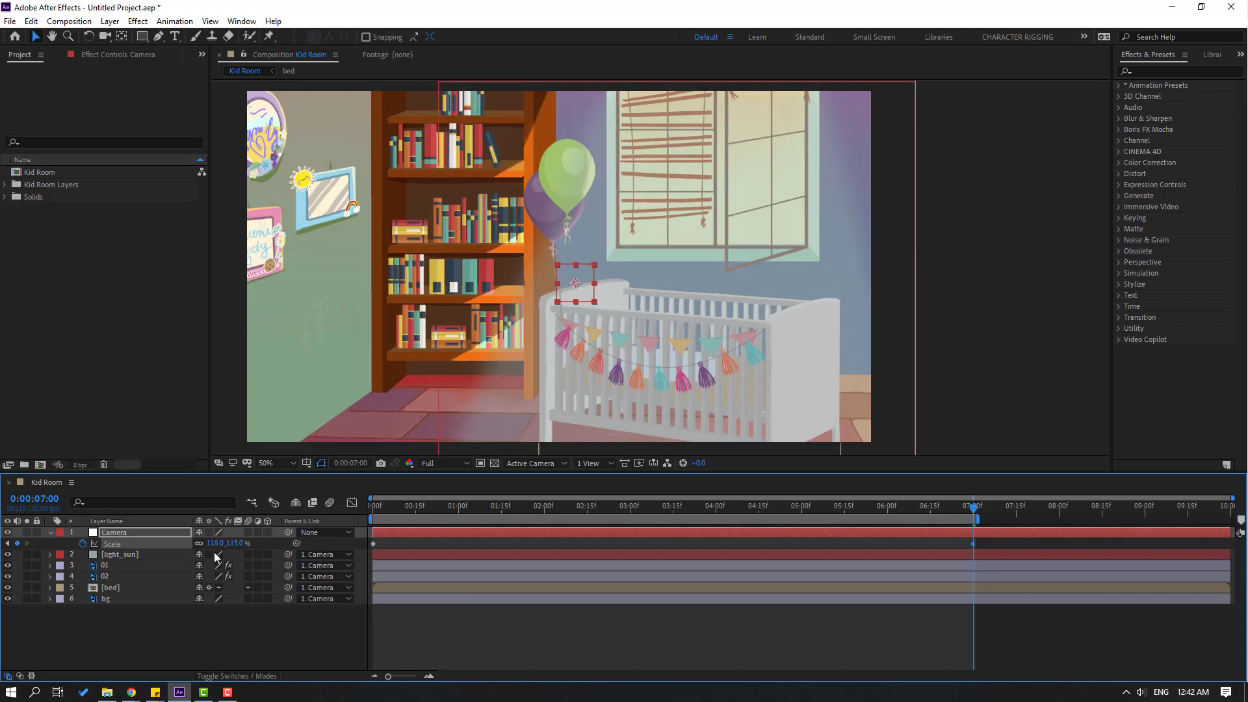
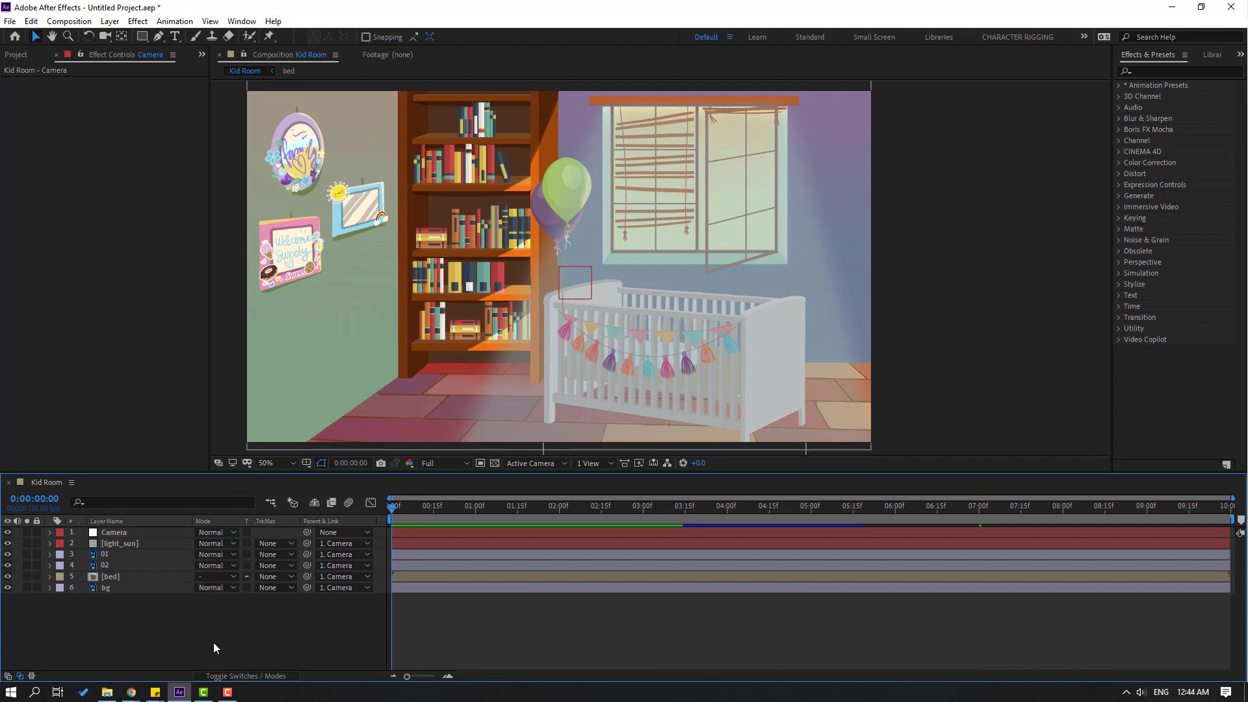
Create a 1920 × 1080 px solid layer named Particles with the existing pale gray-cyan colour.
{"action": "right_click", "coordinate": [134, 618]}
{"action": "mouse_move", "coordinate": [279, 475]}
{"action": "left_click", "coordinate": [342, 513]}
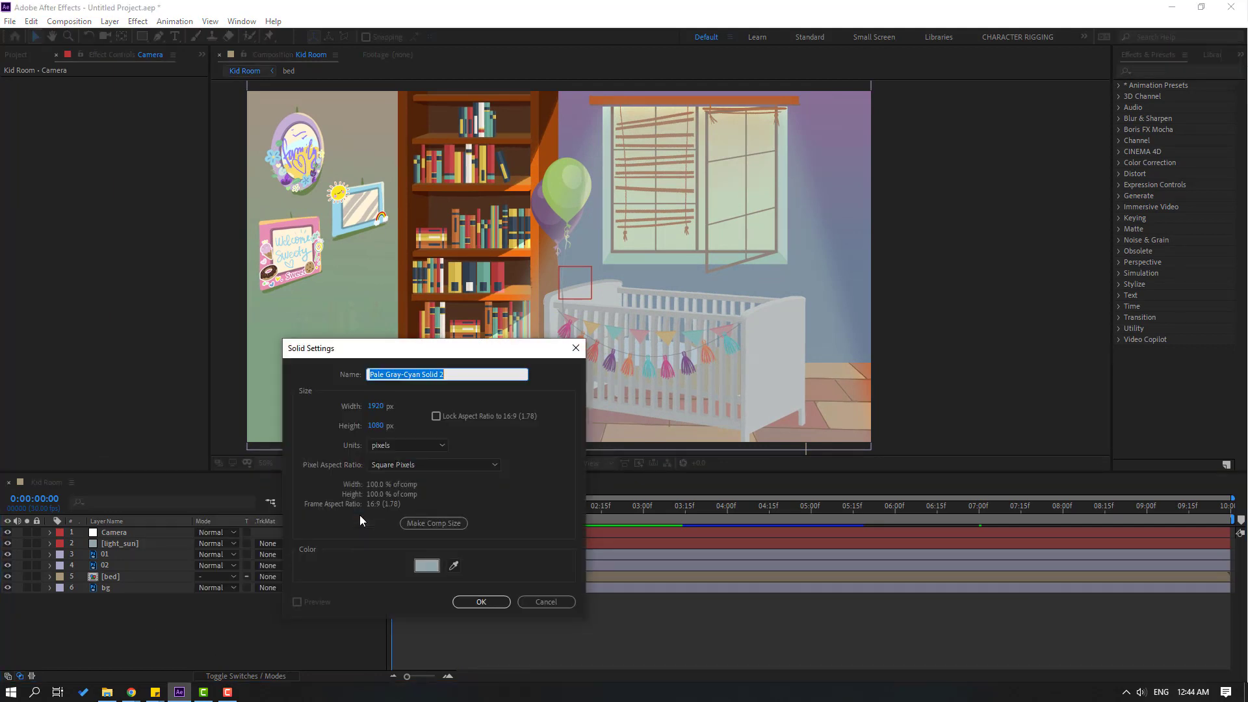
{"action": "type", "text": "Particul"}
{"action": "key", "text": "BackSpace"}
{"action": "key", "text": "BackSpace"}
{"action": "type", "text": "les"}
{"action": "left_click", "coordinate": [485, 603]}
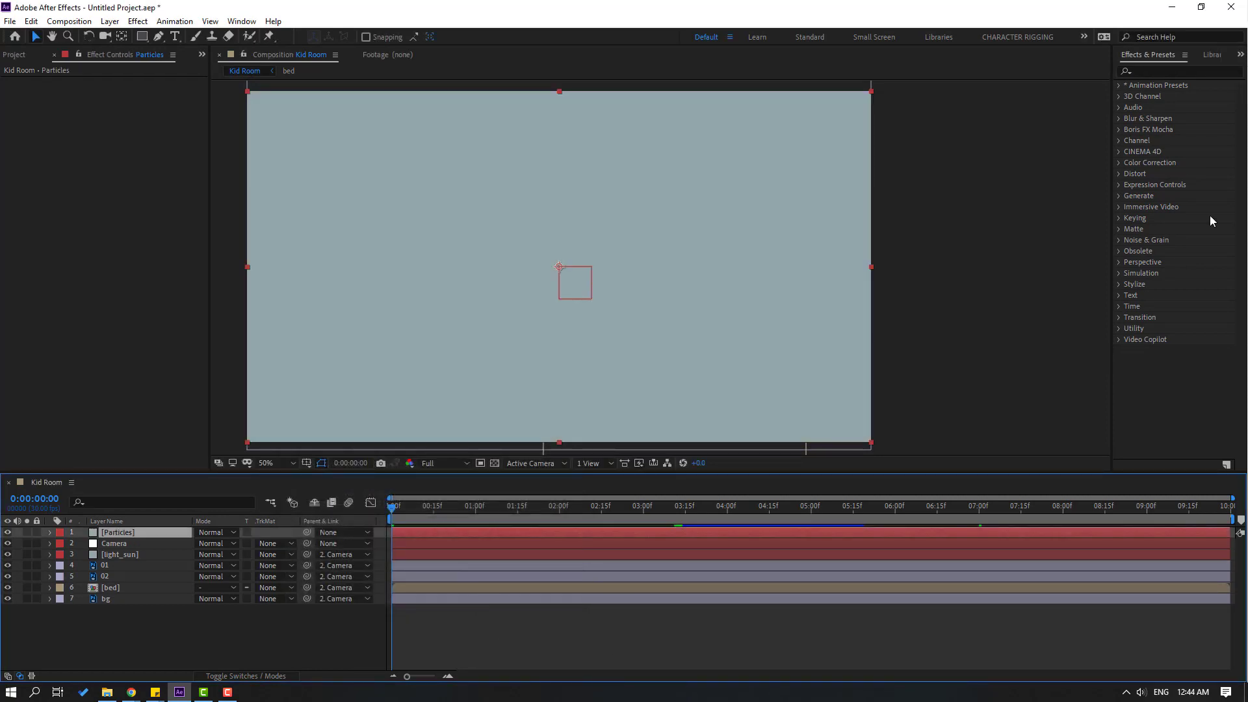
Find the CC Bubbles effect and apply it to the Particles layer.
{"action": "left_click", "coordinate": [1178, 72]}
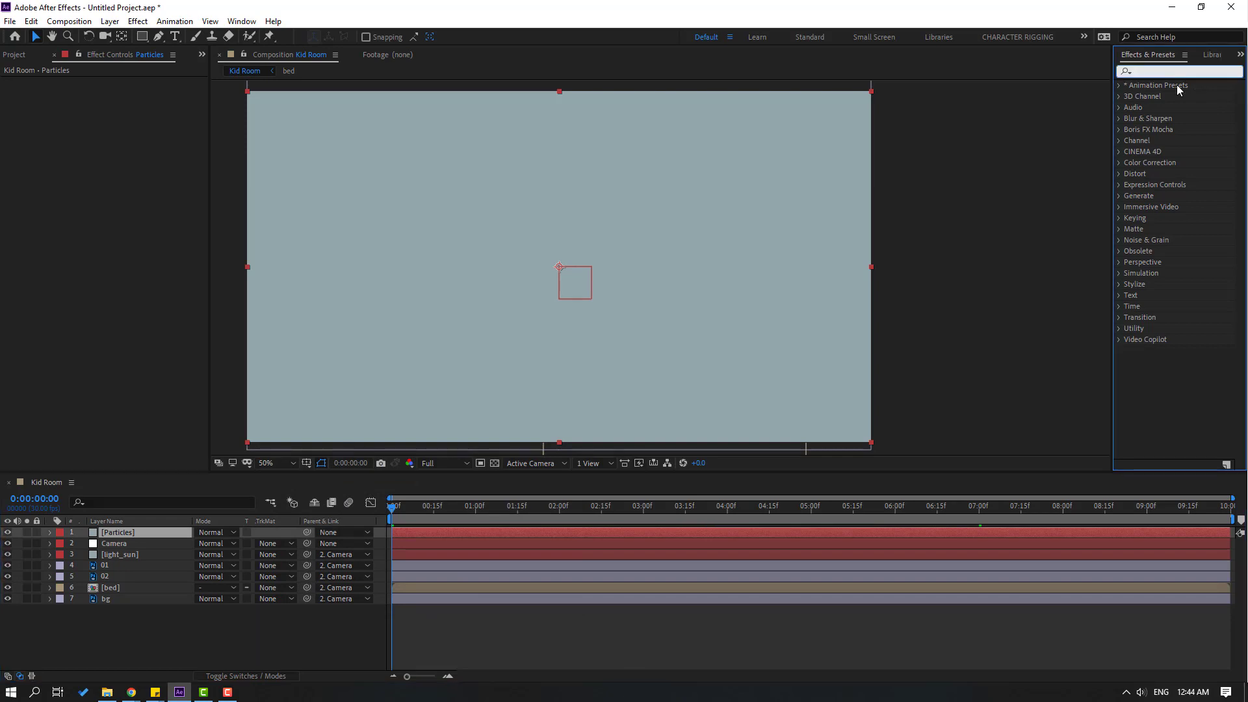
{"action": "type", "text": "cc bub"}
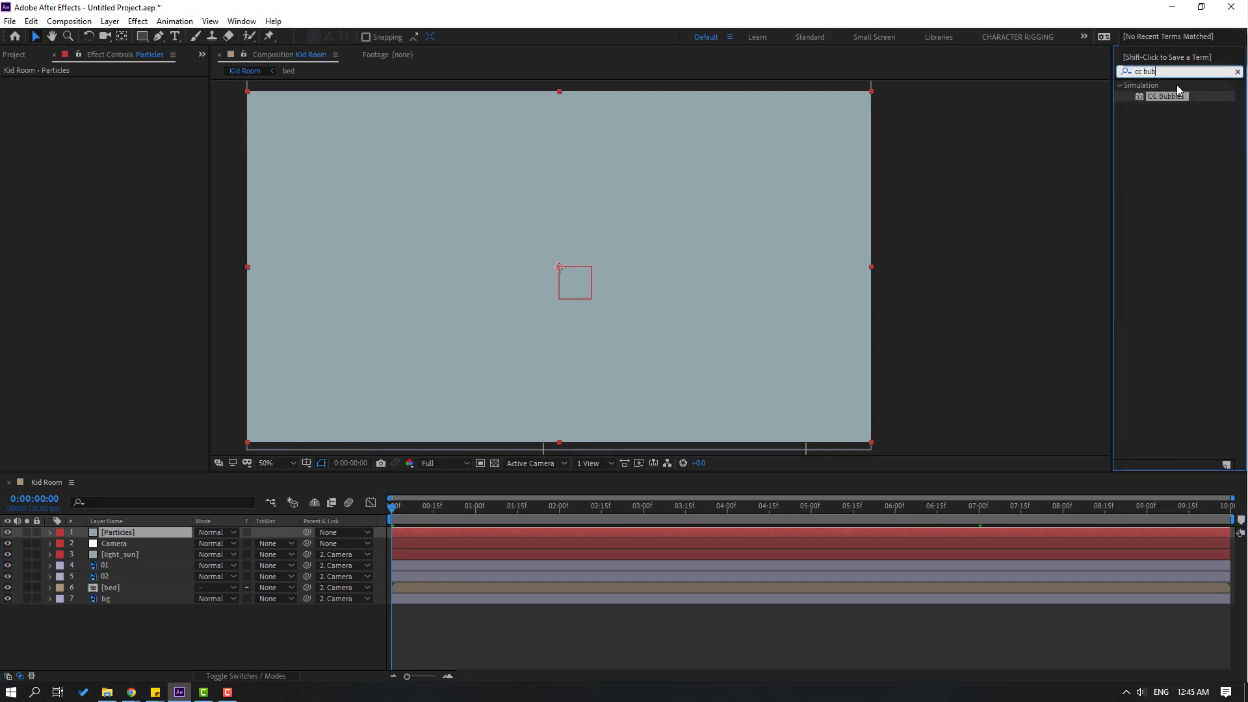
{"action": "left_click_drag", "start_coordinate": [1165, 96], "coordinate": [139, 551]}
{"action": "left_click", "coordinate": [154, 532]}
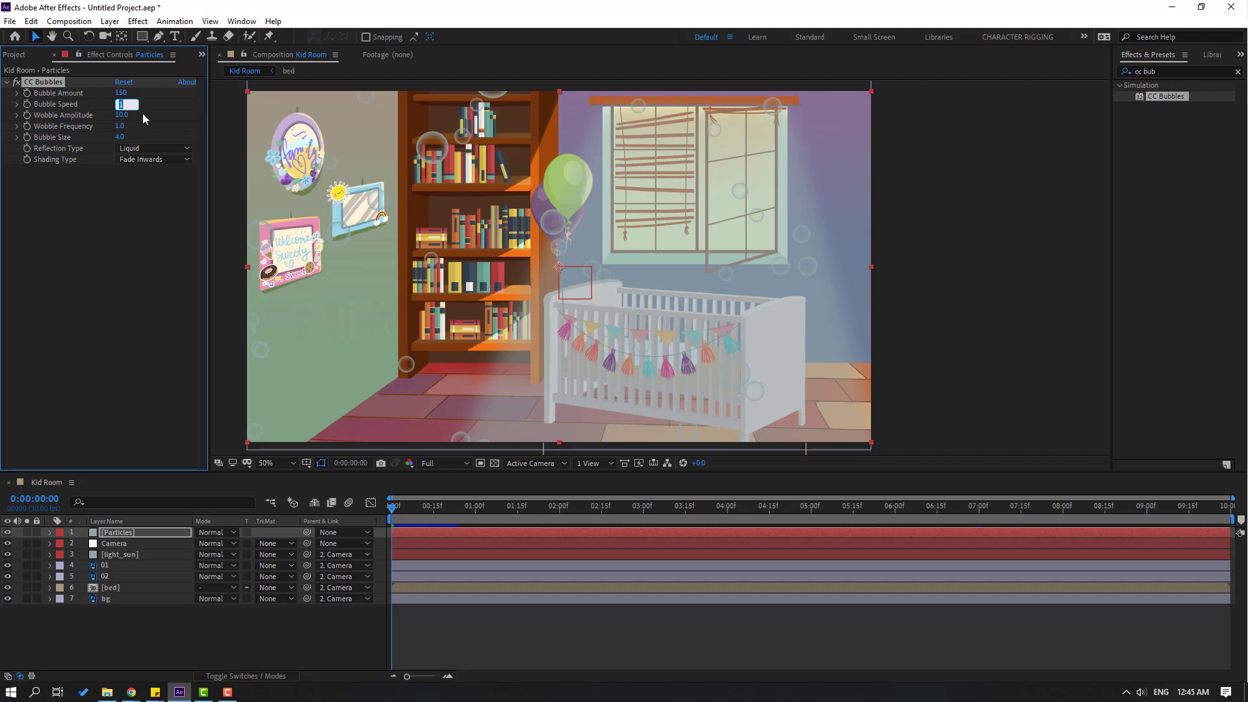
Set CC Bubbles on the Particles layer to Bubble Speed 0.1, Bubble Size 1.2 and Bubble Amount 550.
{"action": "type", "text": "0.1"}
{"action": "left_click", "coordinate": [6, 275]}
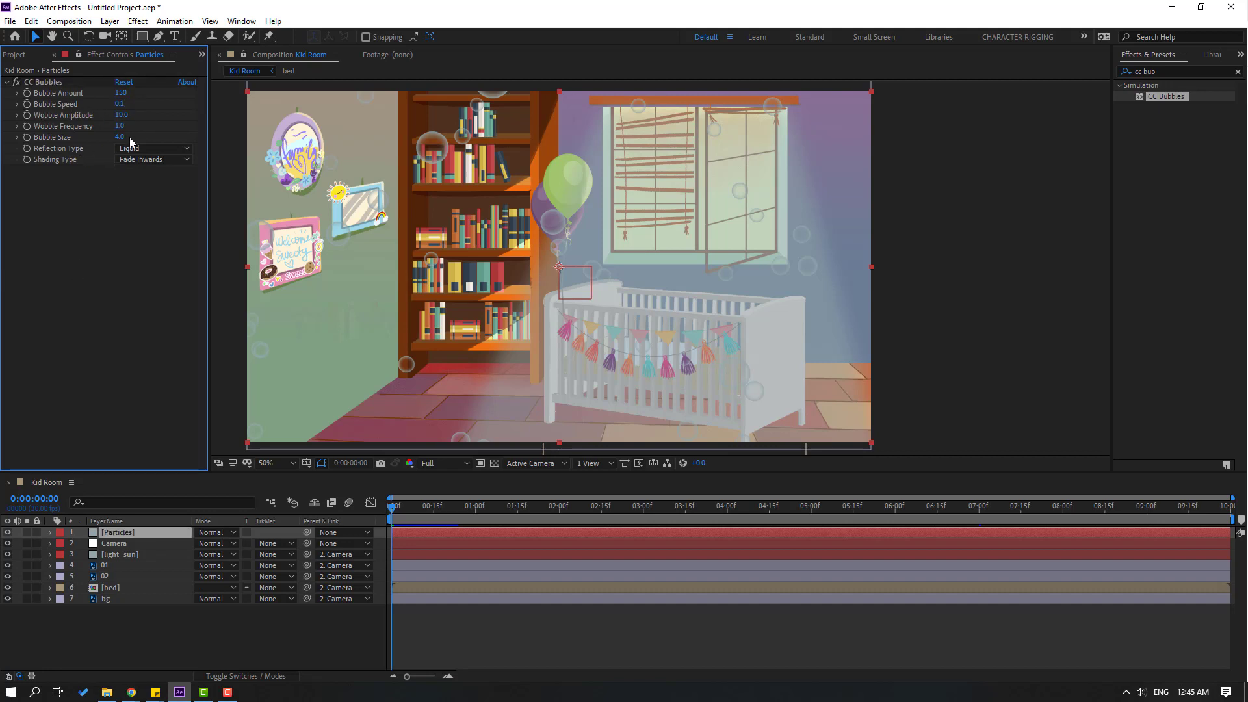
{"action": "left_click_drag", "start_coordinate": [123, 140], "coordinate": [110, 140]}
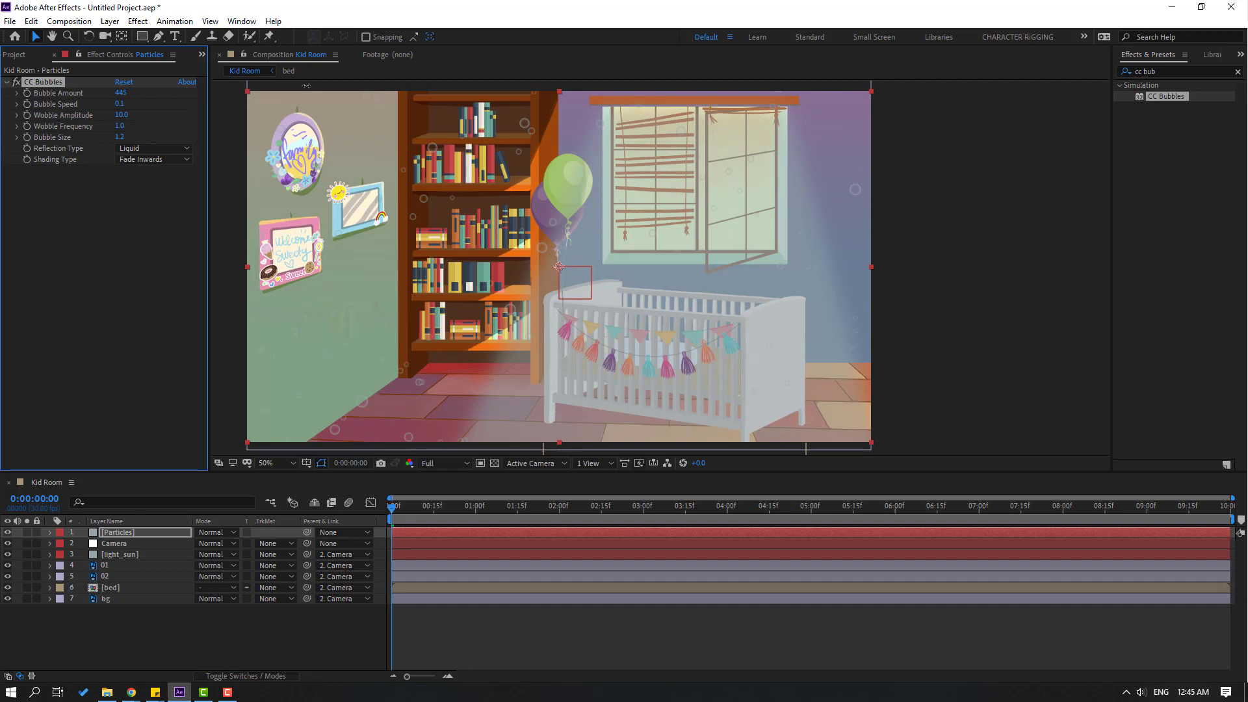
{"action": "key", "text": "space"}
Set the Shading Type of CC Bubbles to Fade Outwards and preview the floating particles.
{"action": "left_click", "coordinate": [143, 159]}
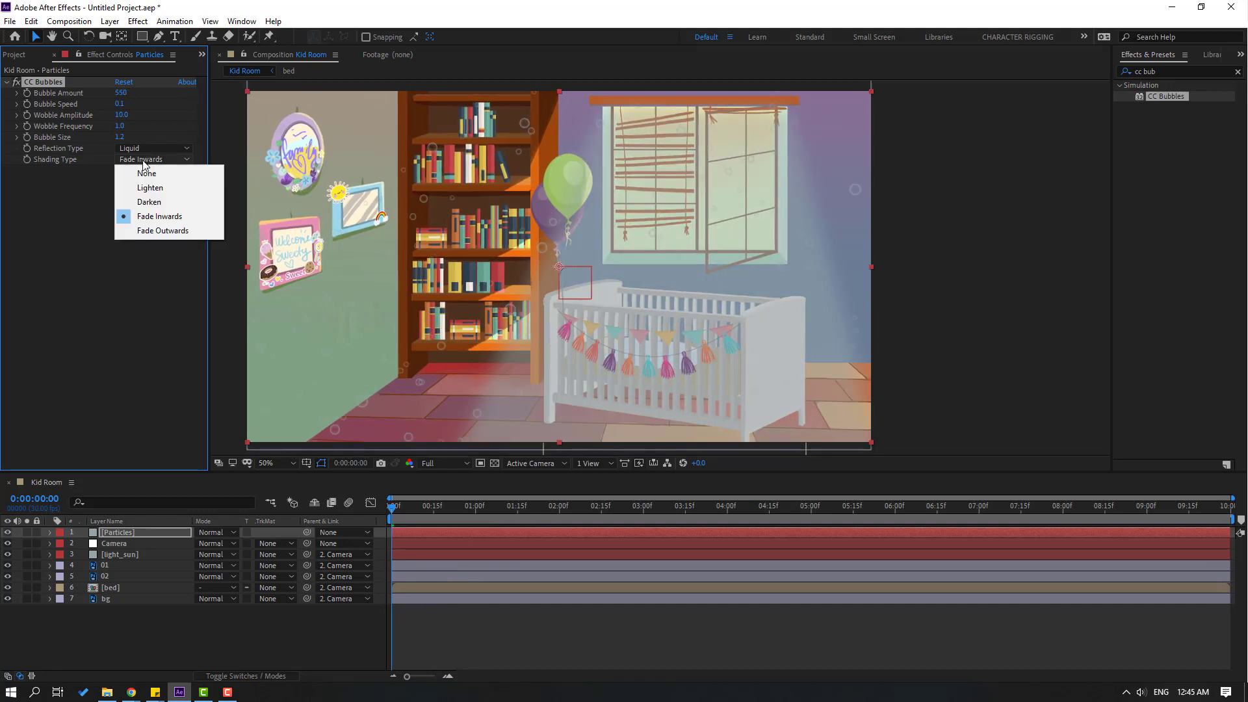
{"action": "left_click", "coordinate": [176, 232]}
{"action": "key", "text": "space"}
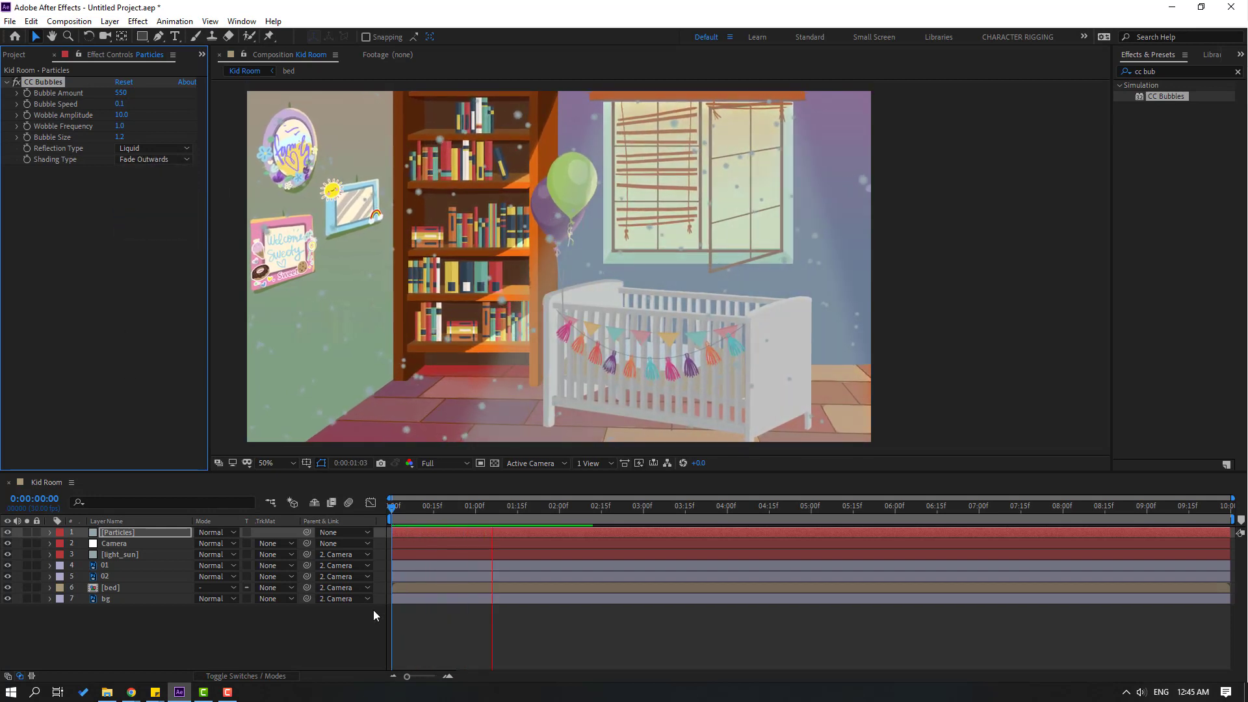
{"action": "left_click", "coordinate": [438, 509]}
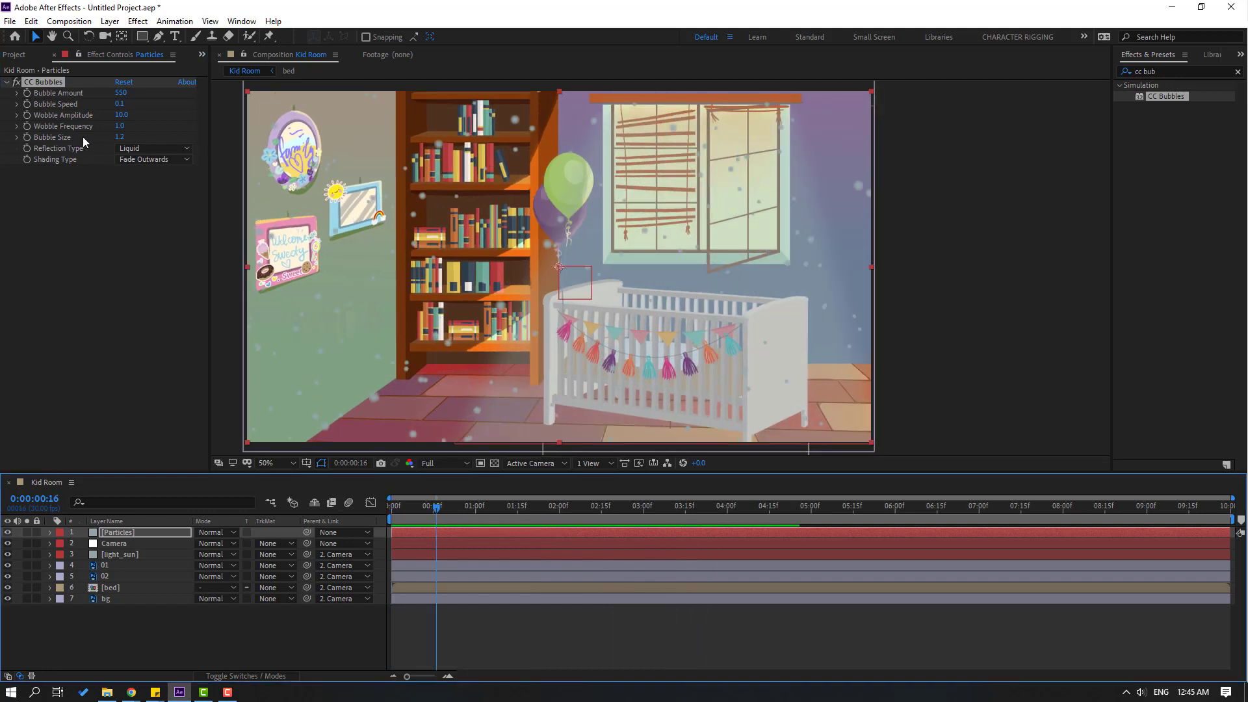
Set the Wobble Frequency of CC Bubbles on the Particles layer to 0.1 and preview the motion.
{"action": "left_click", "coordinate": [117, 128]}
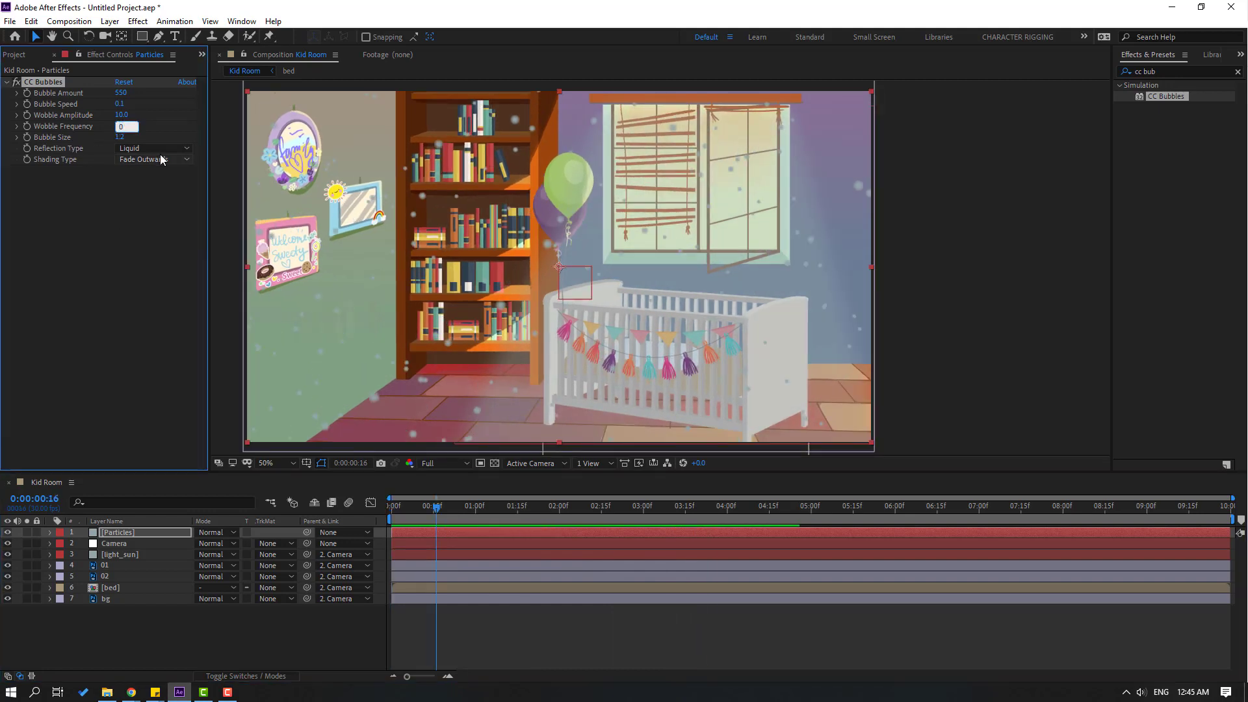
{"action": "left_click", "coordinate": [76, 240]}
{"action": "key", "text": "space"}
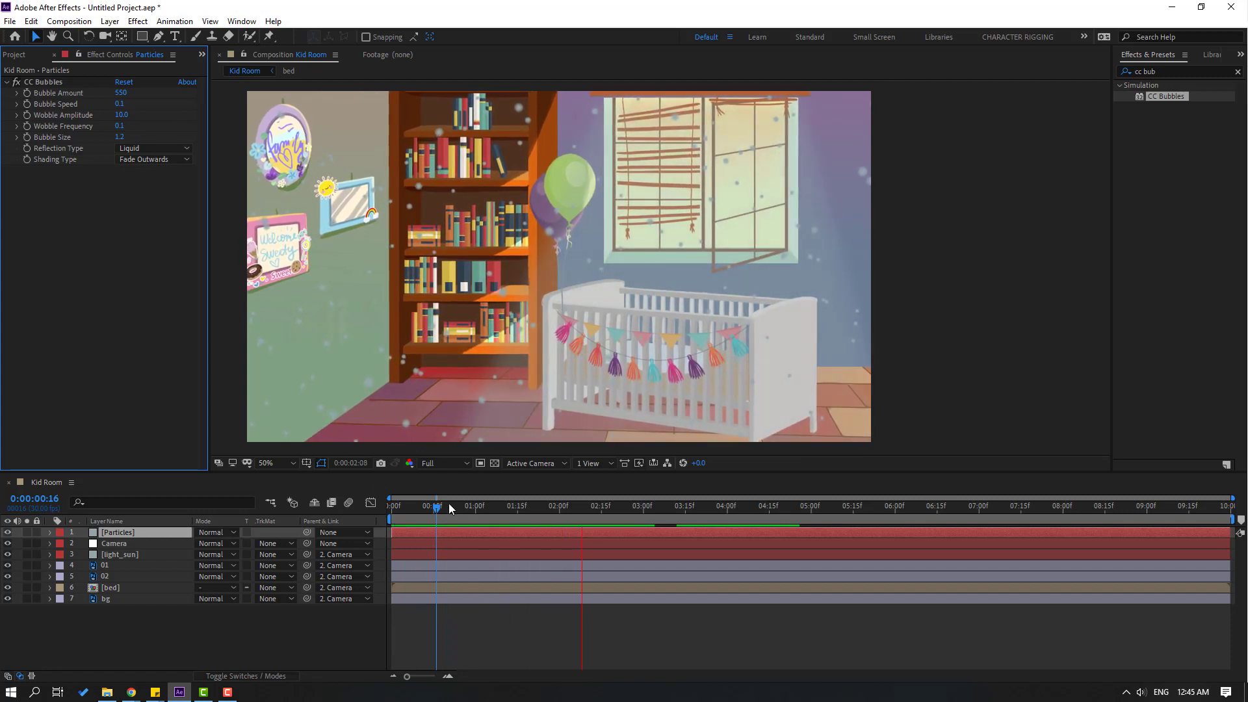
{"action": "left_click", "coordinate": [449, 503]}
Return to the first frame, parent the Particles layer to Camera and place it directly below Camera in the layer stack.
{"action": "key", "text": "Home"}
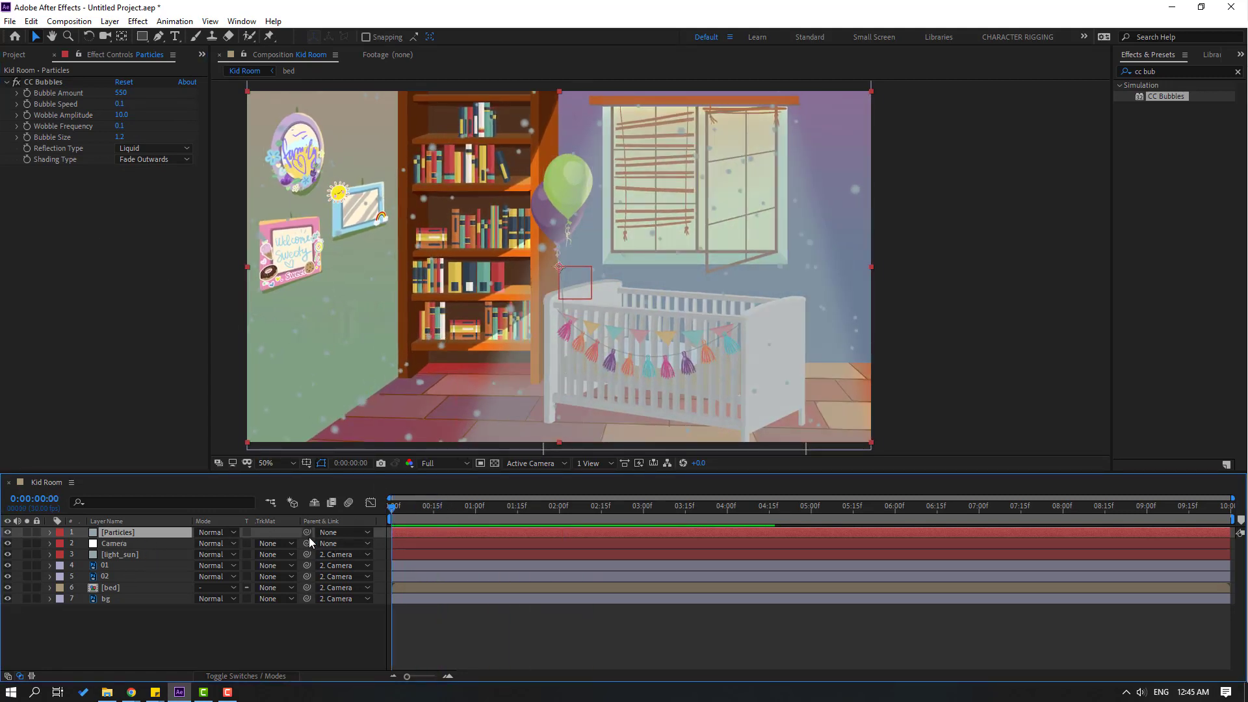
{"action": "left_click_drag", "start_coordinate": [308, 532], "coordinate": [122, 558]}
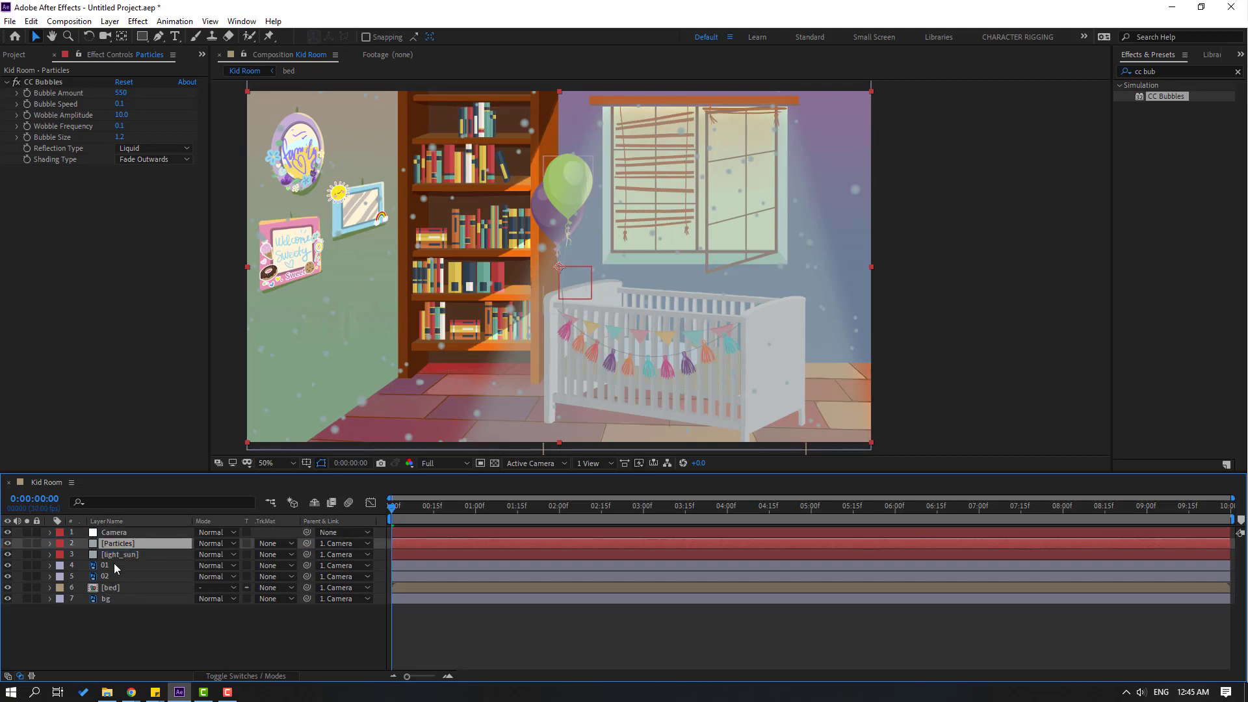
Duplicate the light_sun layer and move the Particles layer between the two light_sun copies.
{"action": "left_click", "coordinate": [123, 557]}
{"action": "key", "text": "ctrl+d"}
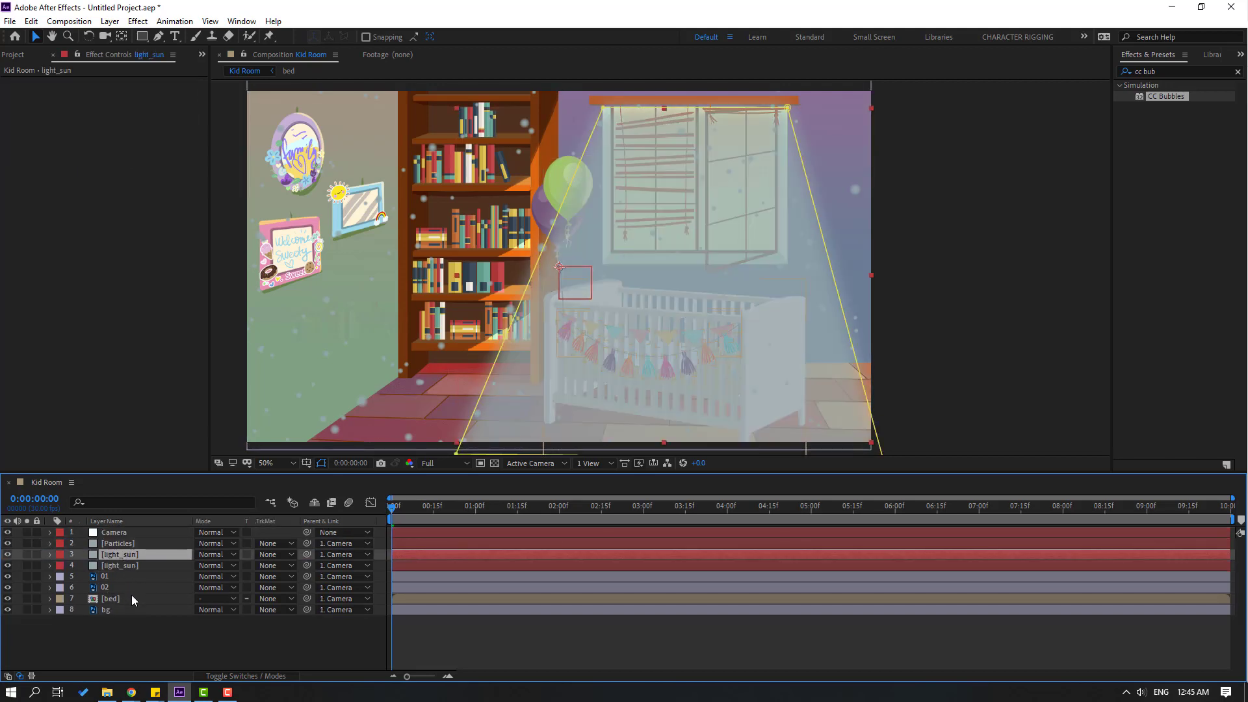
{"action": "left_click", "coordinate": [113, 544]}
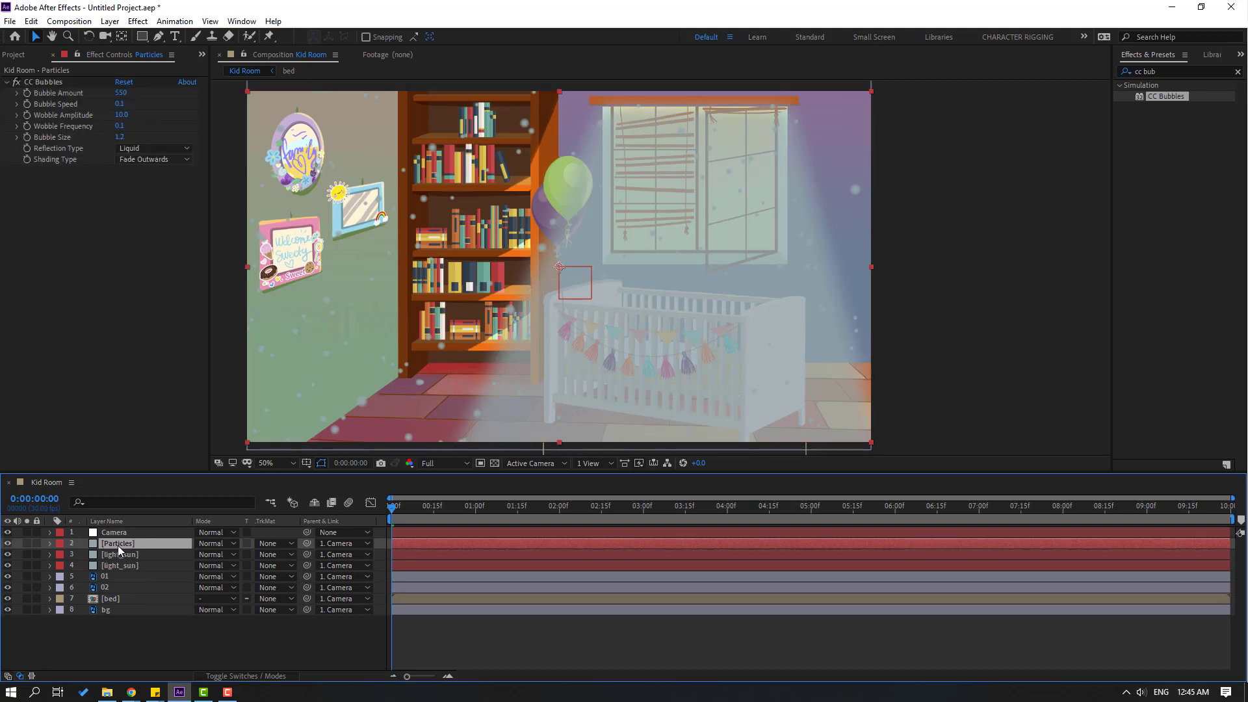
{"action": "left_click_drag", "start_coordinate": [122, 548], "coordinate": [131, 558]}
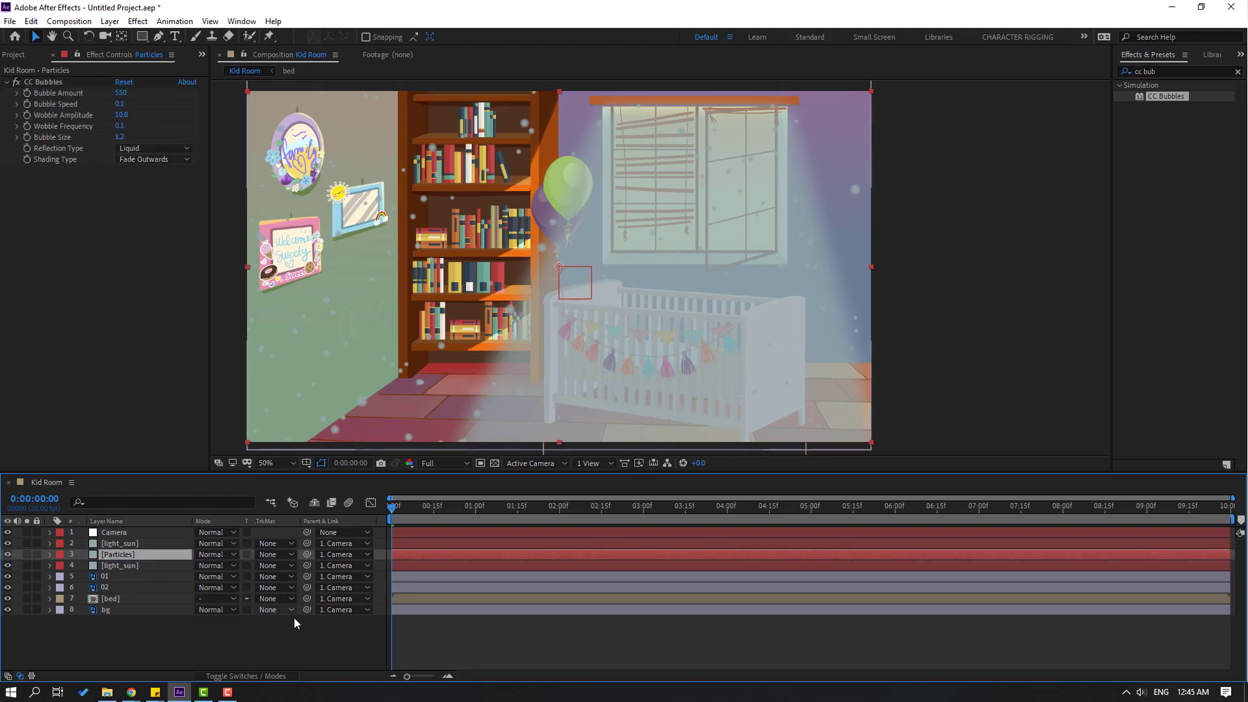
Give the Particles layer an Alpha Matte from the light_sun copy above it and preview the particles inside the light beam.
{"action": "left_click", "coordinate": [273, 555]}
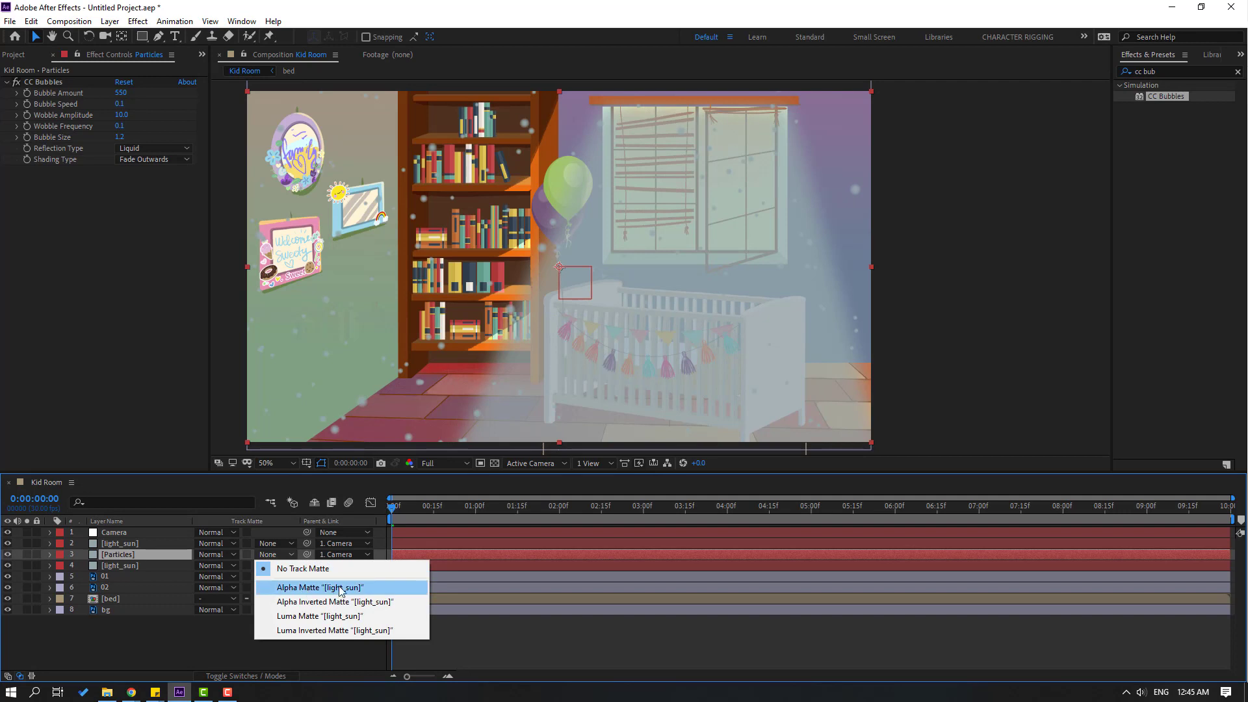
{"action": "key", "text": "Escape"}
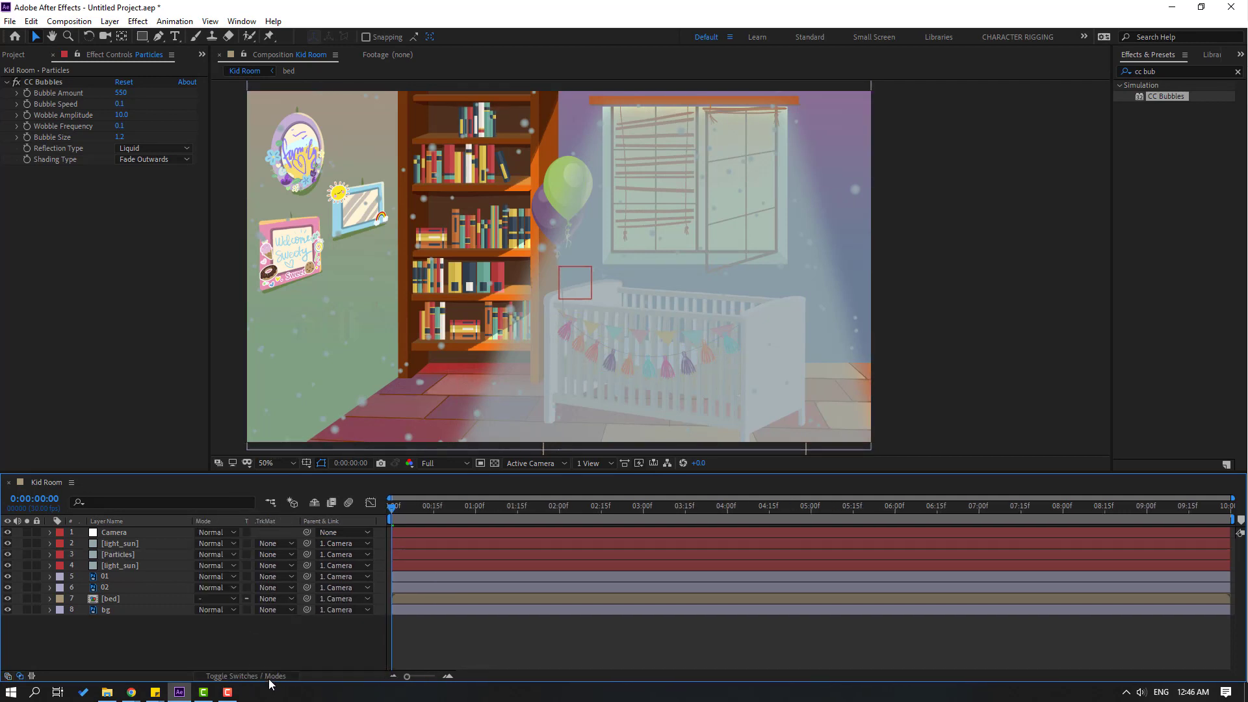
{"action": "left_click", "coordinate": [125, 556]}
{"action": "left_click", "coordinate": [279, 556]}
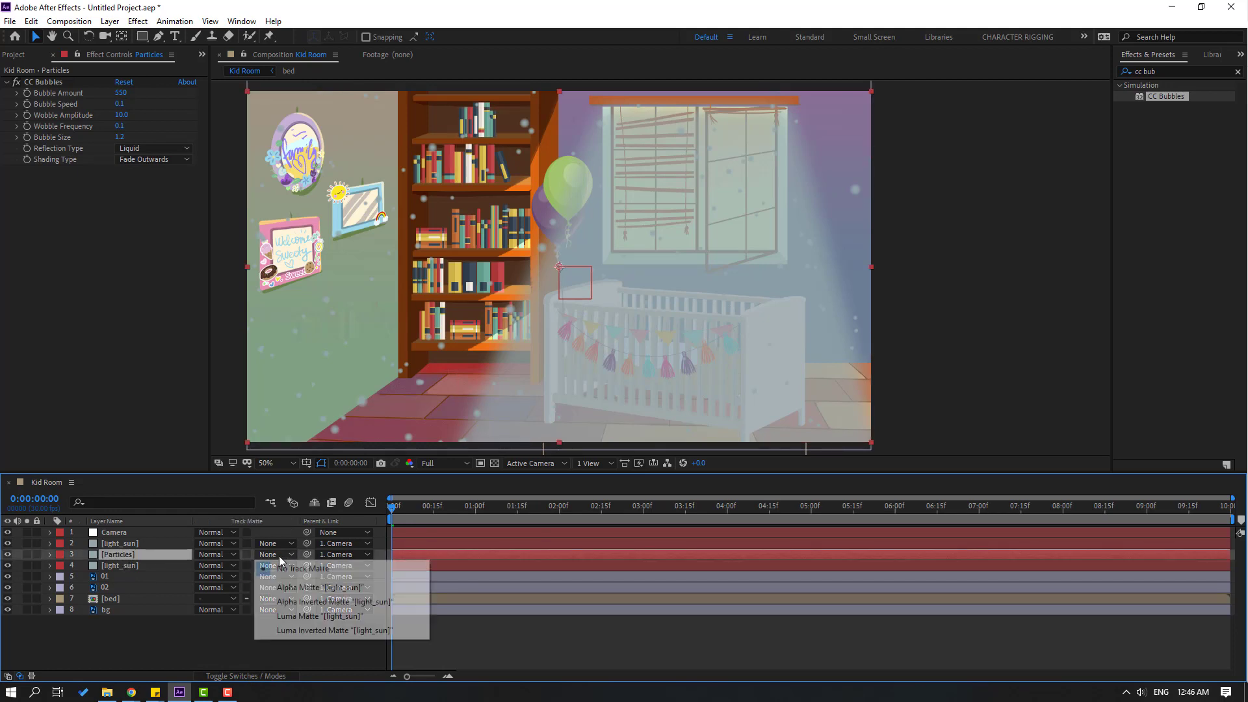
{"action": "left_click", "coordinate": [369, 588]}
{"action": "key", "text": "space"}
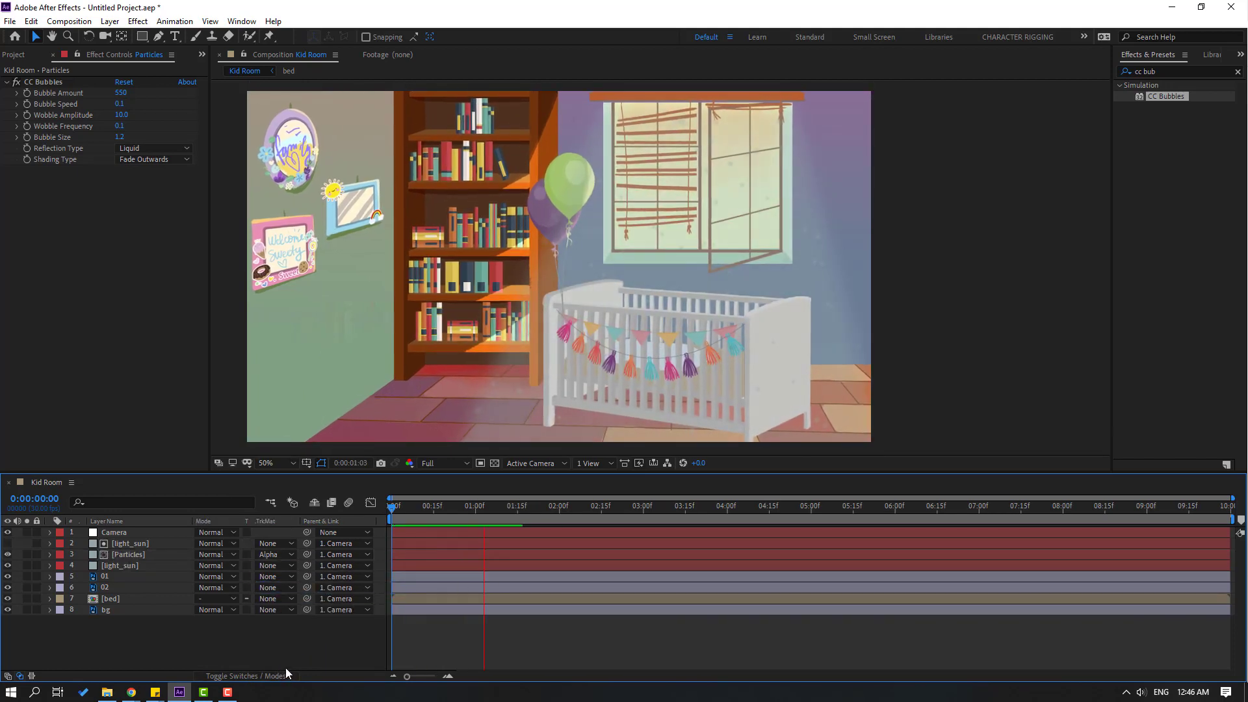
{"action": "scroll", "coordinate": [631, 376], "scroll_direction": "up", "scroll_amount": 2}
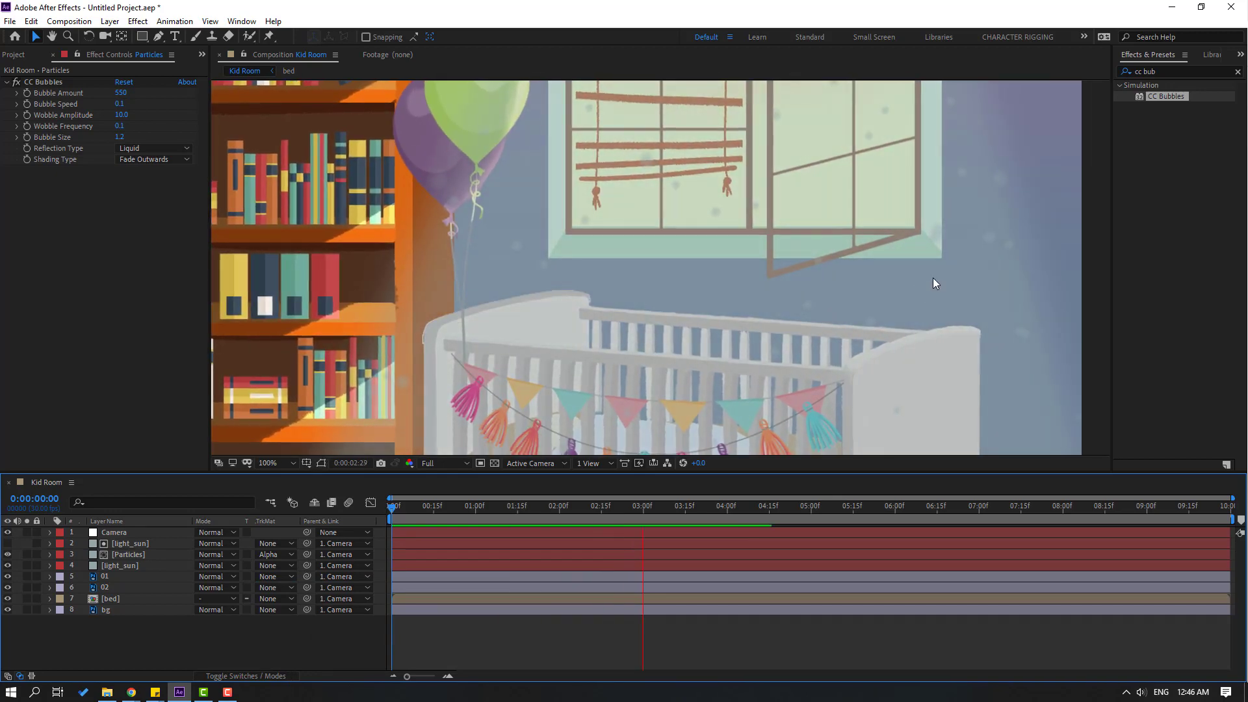
{"action": "scroll", "coordinate": [934, 279], "scroll_direction": "down", "scroll_amount": 2}
At 0:00:02:25, set the Bubble Speed of CC Bubbles on the Particles layer to 1.0 and preview the scene.
{"action": "left_click_drag", "start_coordinate": [623, 514], "coordinate": [628, 515]}
{"action": "scroll", "coordinate": [676, 279], "scroll_direction": "up", "scroll_amount": 2}
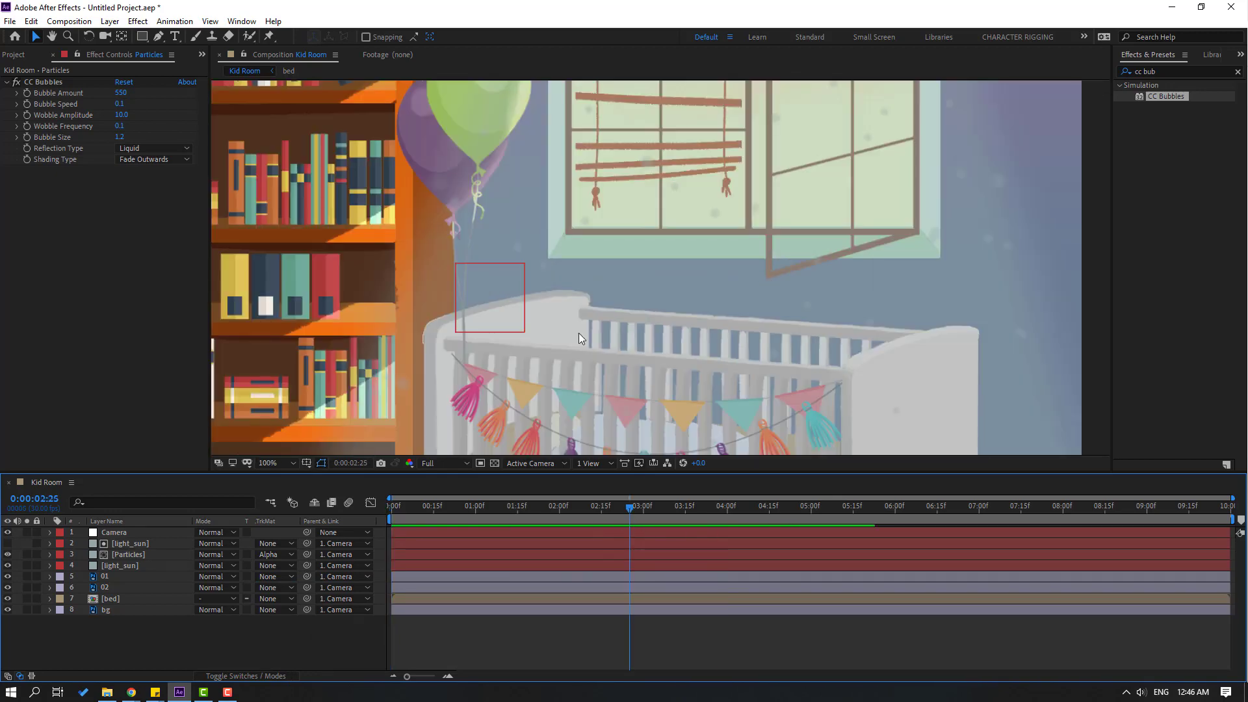
{"action": "left_click", "coordinate": [119, 103]}
{"action": "type", "text": "1"}
{"action": "key", "text": "Return"}
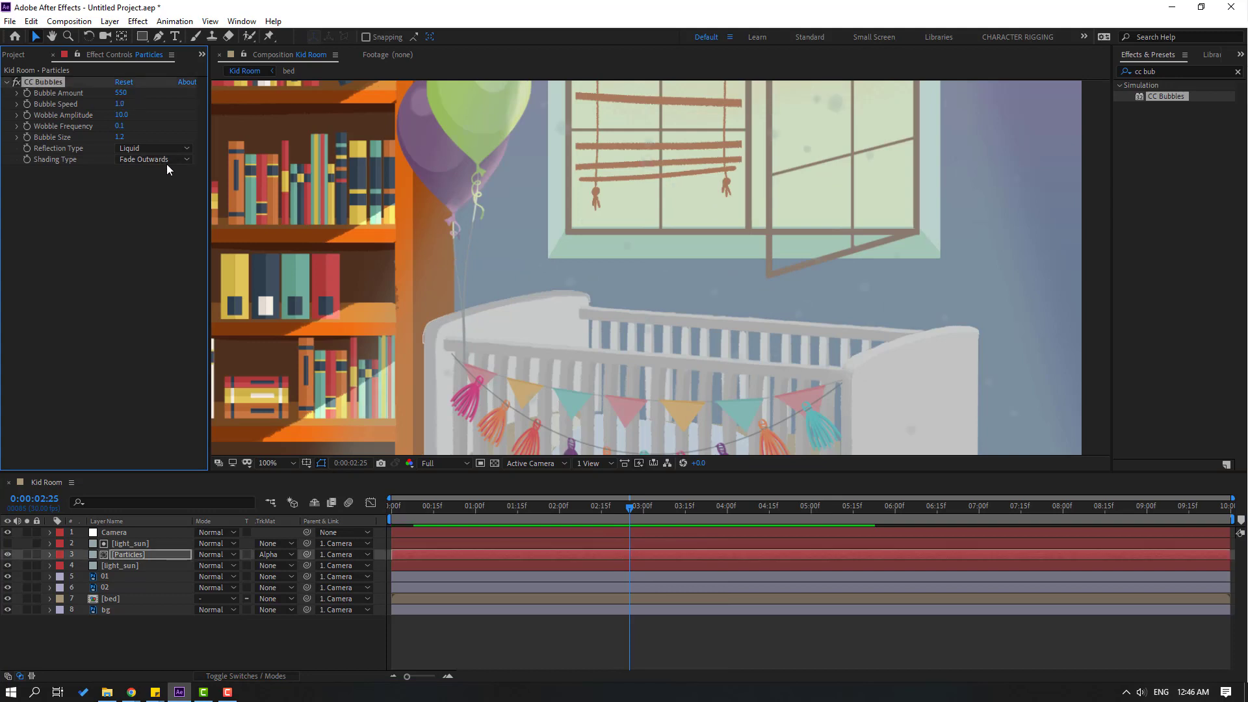
{"action": "key", "text": "space"}
{"action": "scroll", "coordinate": [416, 252], "scroll_direction": "down", "scroll_amount": 2}
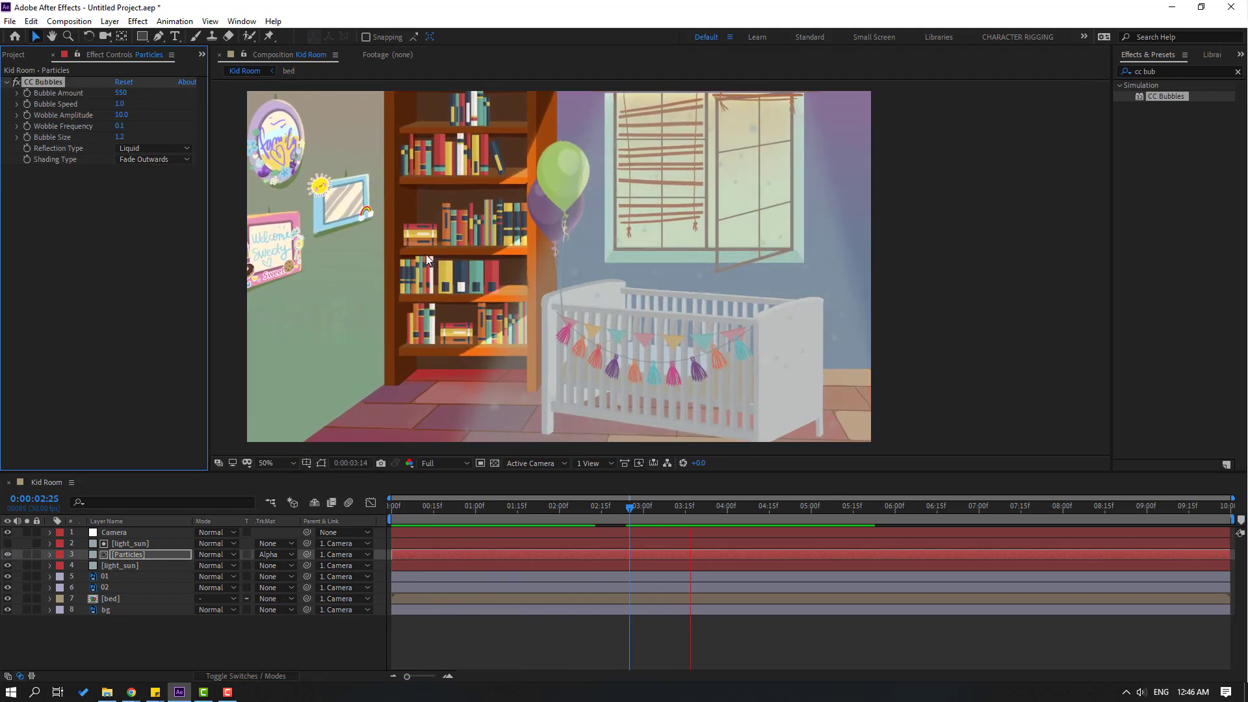
{"action": "key", "text": "space"}
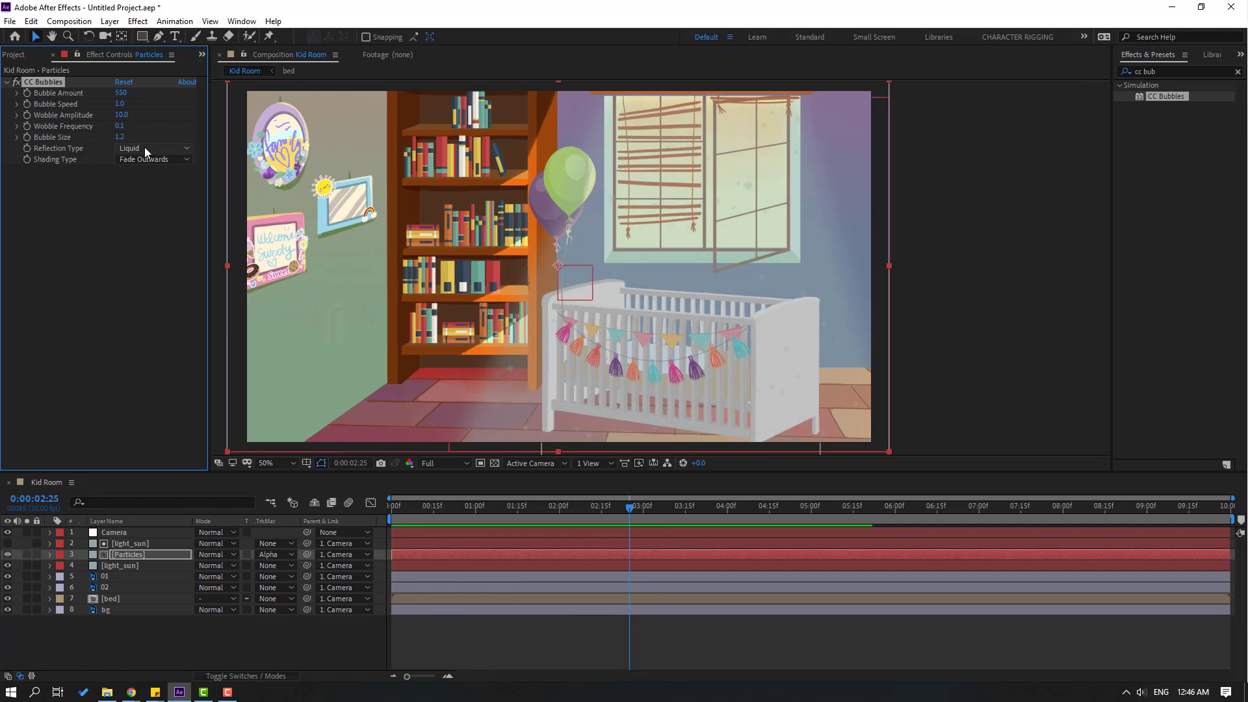
Set the Particles layer's Opacity to 50% and preview the dust in the sunlight beam.
{"action": "left_click", "coordinate": [130, 559]}
{"action": "key", "text": "t"}
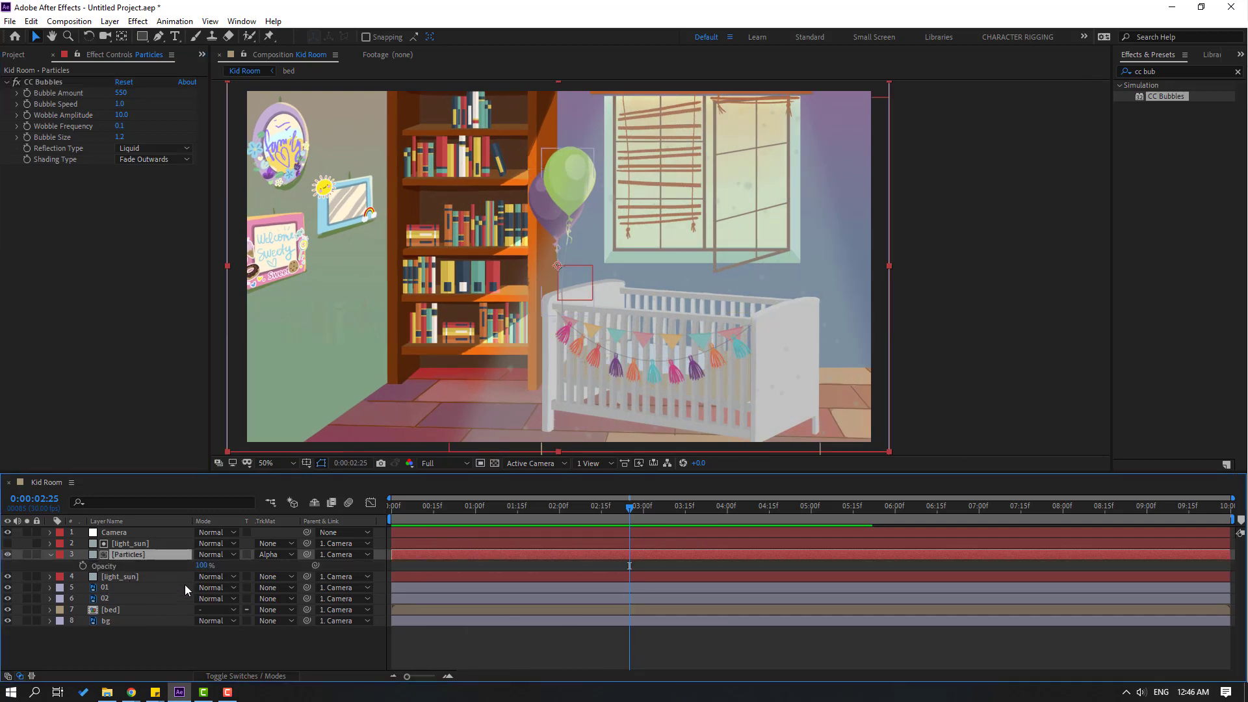
{"action": "scroll", "coordinate": [824, 290], "scroll_direction": "up", "scroll_amount": 4}
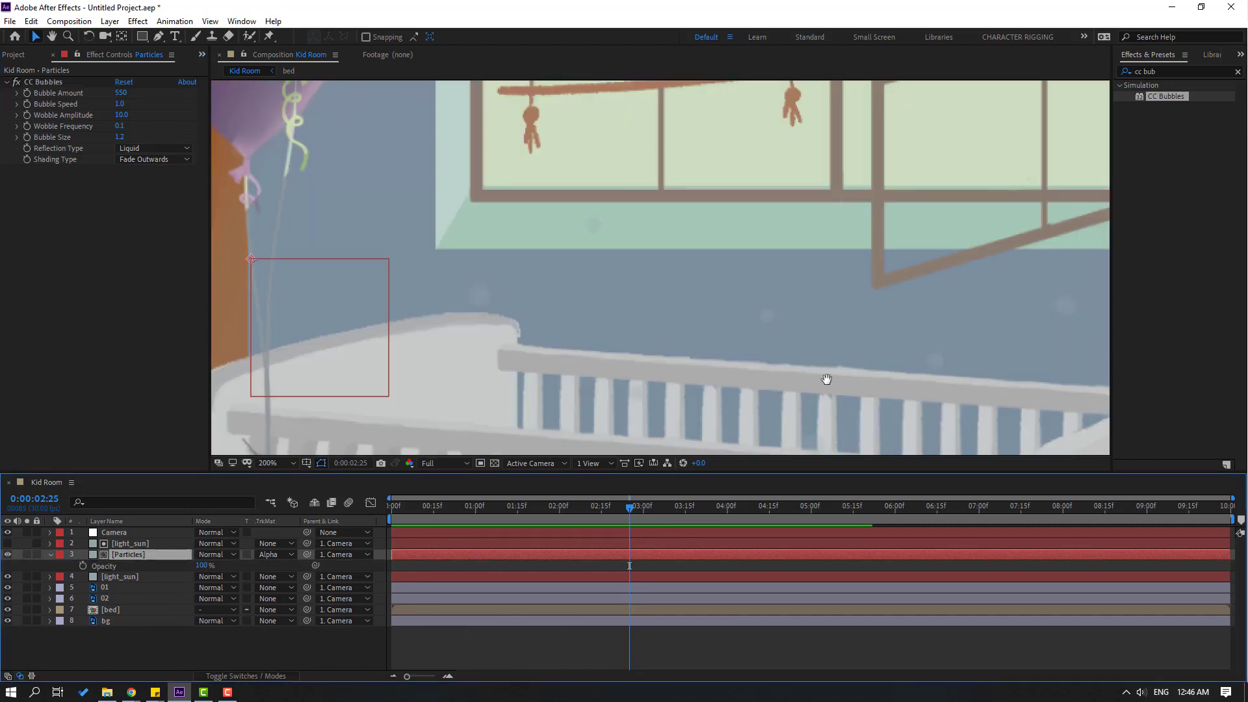
{"action": "left_click_drag", "start_coordinate": [195, 565], "coordinate": [133, 566]}
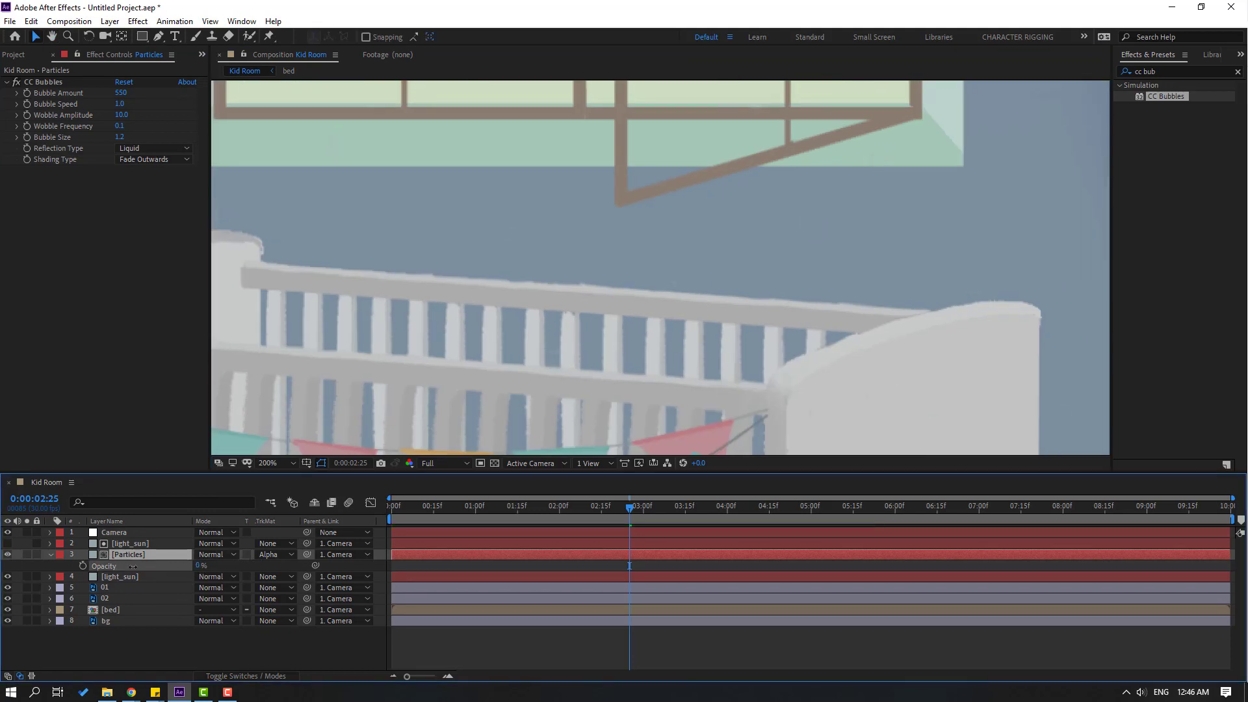
{"action": "scroll", "coordinate": [670, 327], "scroll_direction": "down", "scroll_amount": 4}
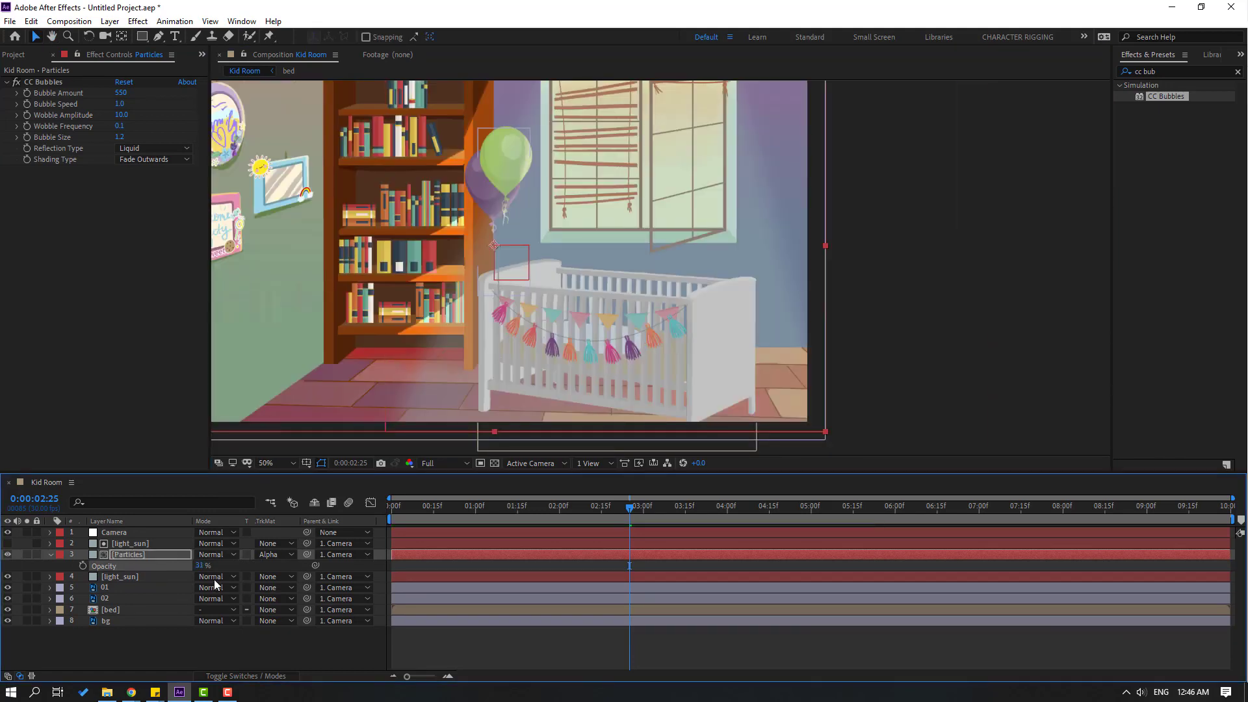
{"action": "left_click", "coordinate": [202, 566]}
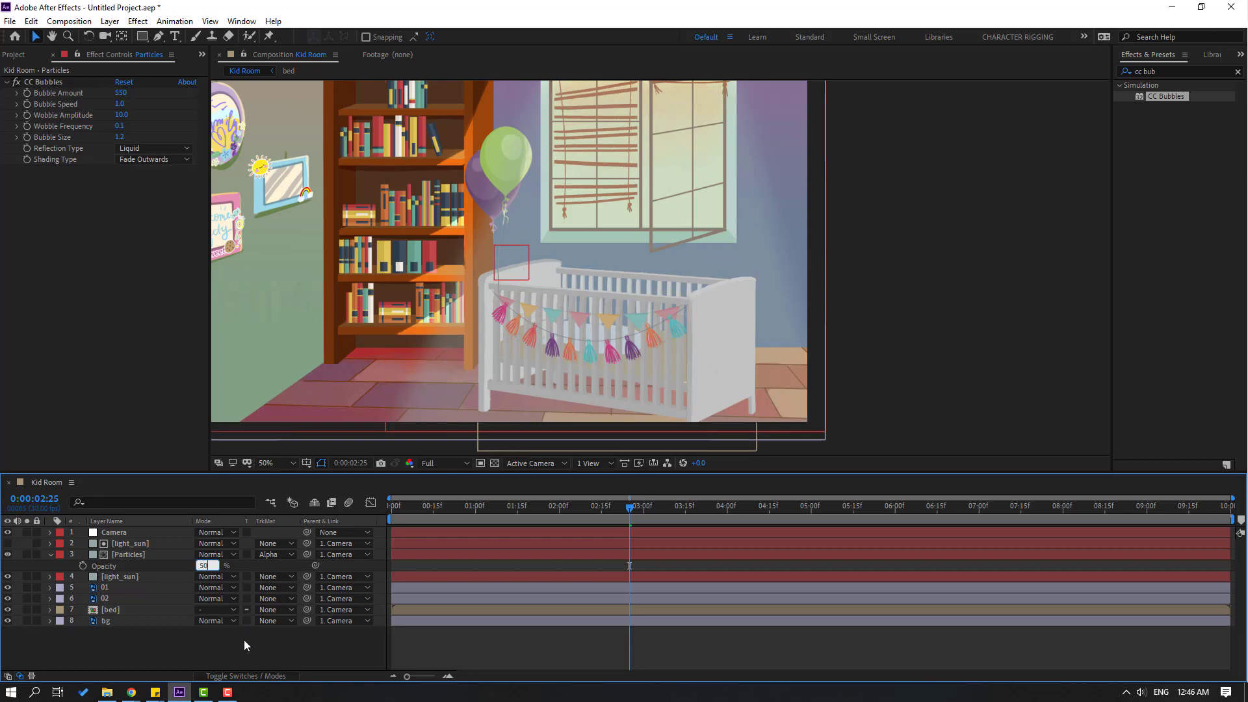
{"action": "type", "text": "50"}
{"action": "key", "text": "Return"}
{"action": "key", "text": "space"}
{"action": "scroll", "coordinate": [698, 318], "scroll_direction": "up", "scroll_amount": 2}
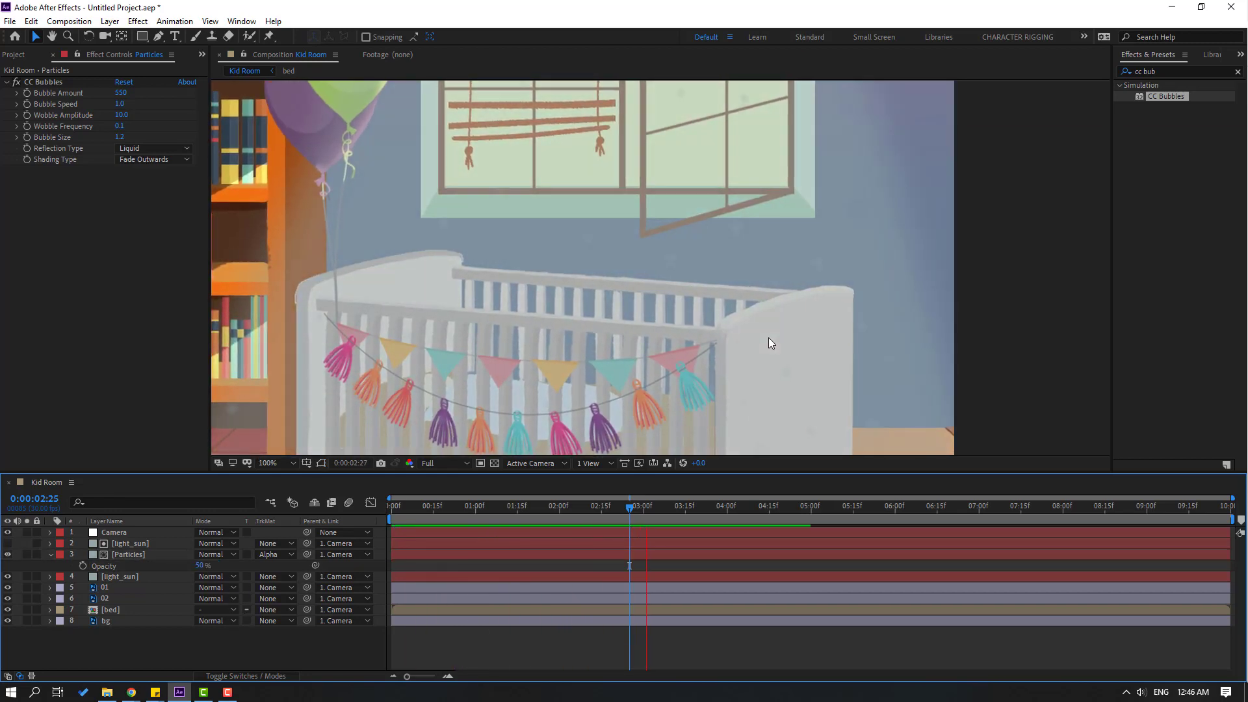
{"action": "scroll", "coordinate": [768, 343], "scroll_direction": "down", "scroll_amount": 2}
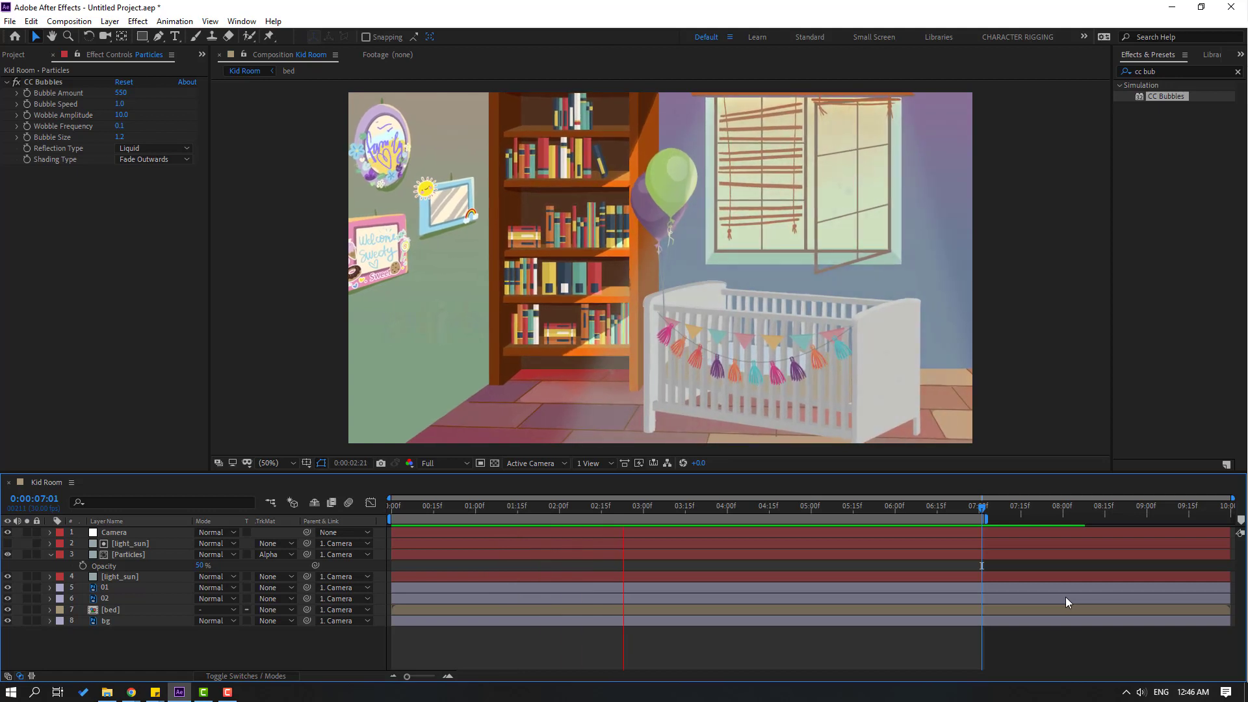